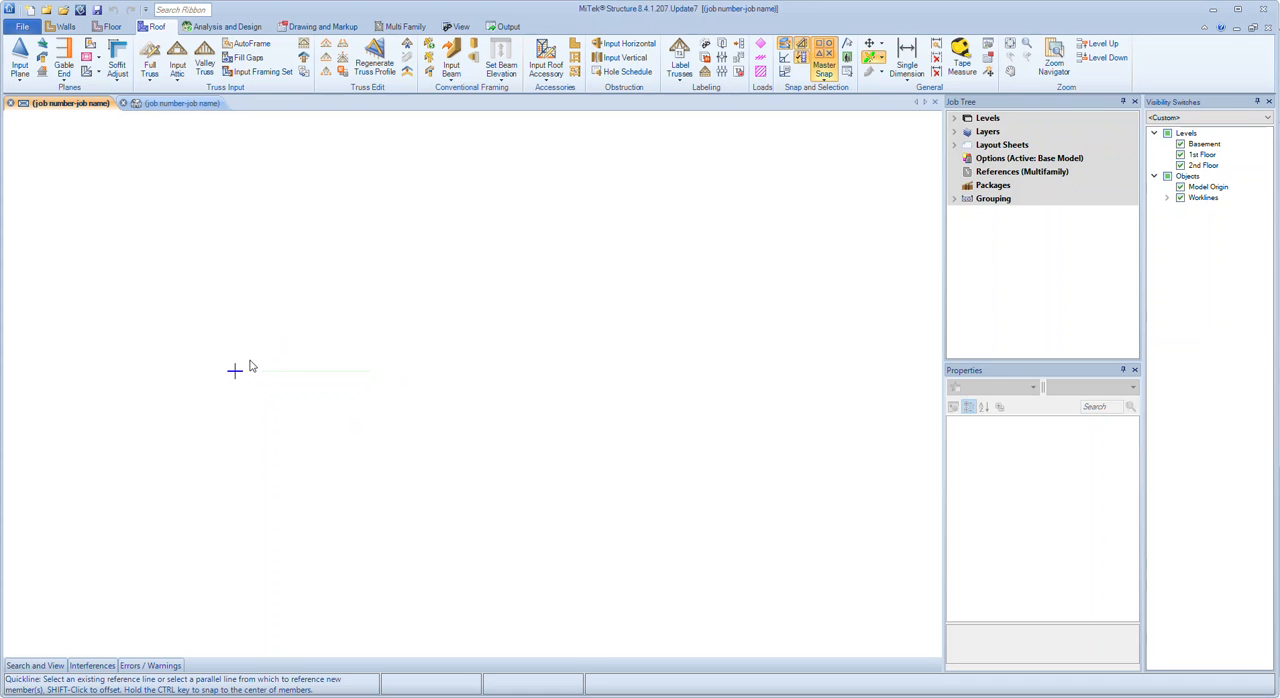
Draw a vertical workline offset from the model origin and a horizontal workline through the origin, between the origin and the vertical one
left_click(237, 370, "shift")
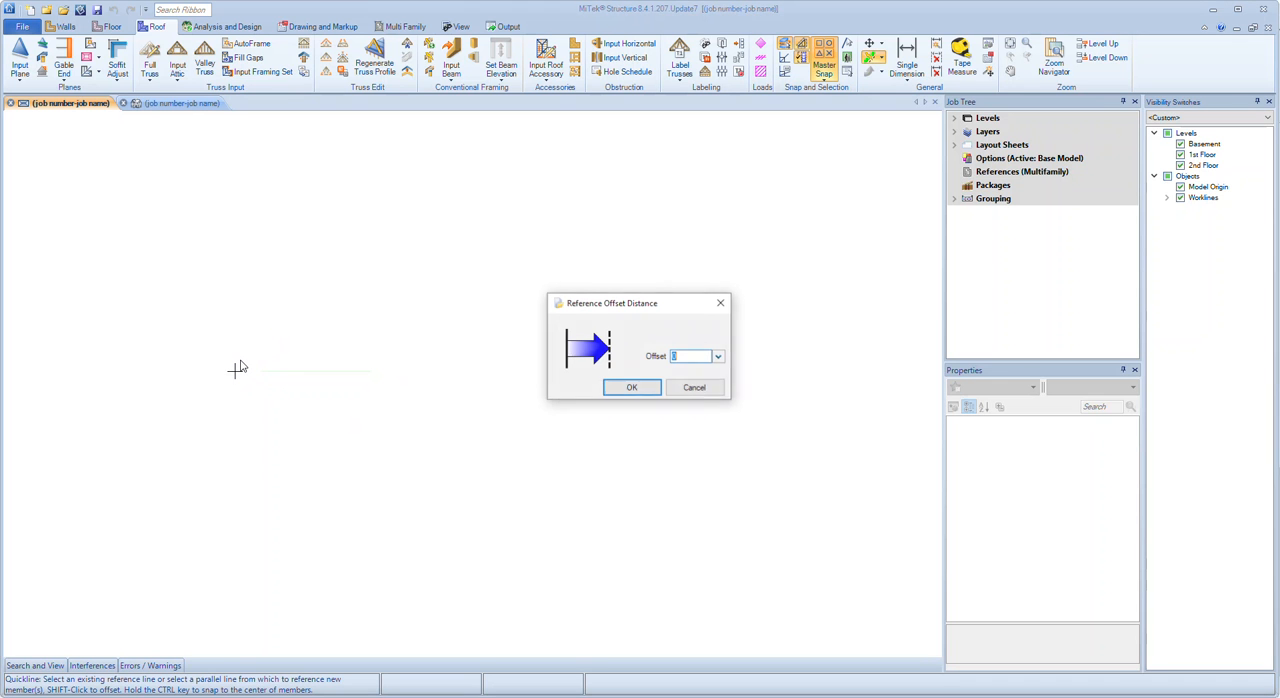
key("Return")
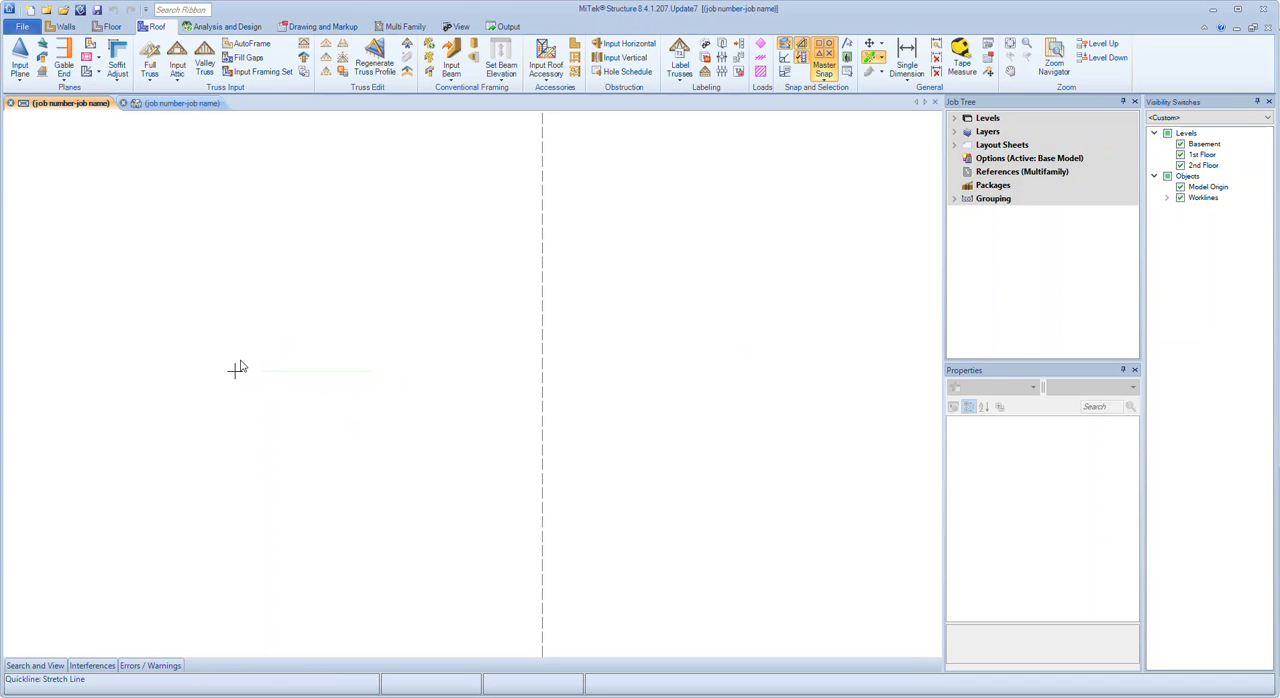
left_click_drag(301, 237, 300, 514)
left_click(256, 374)
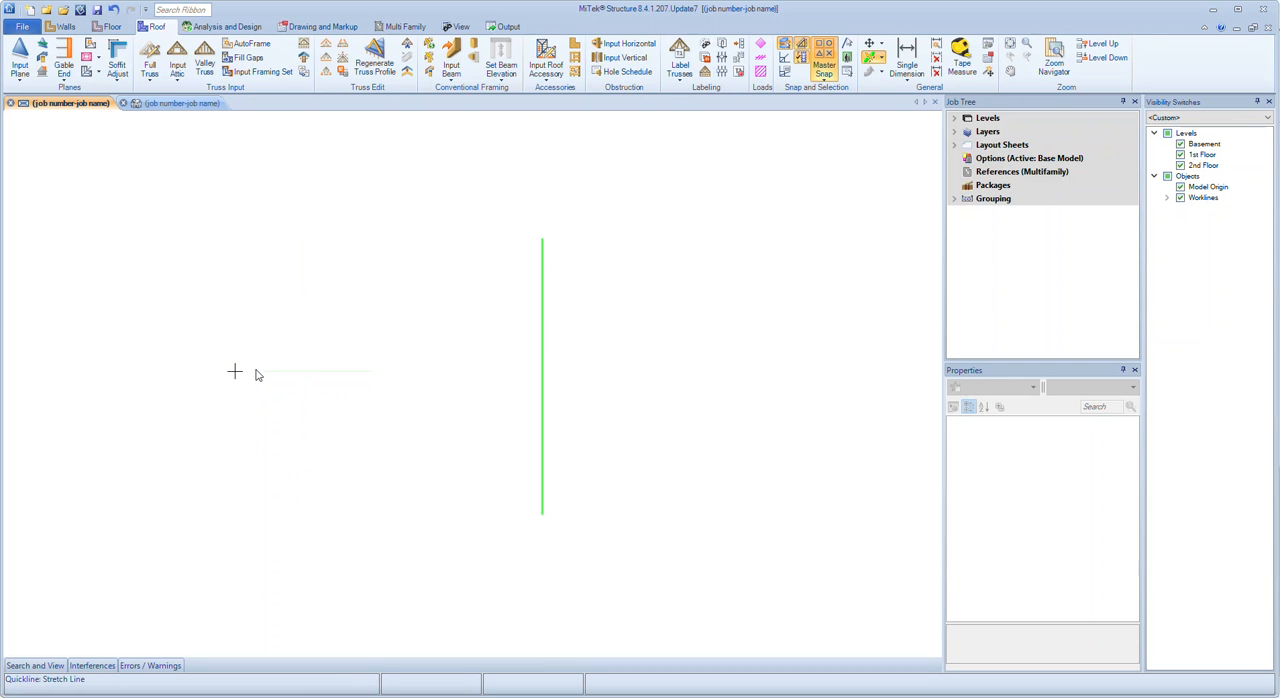
left_click_drag(286, 404, 482, 425)
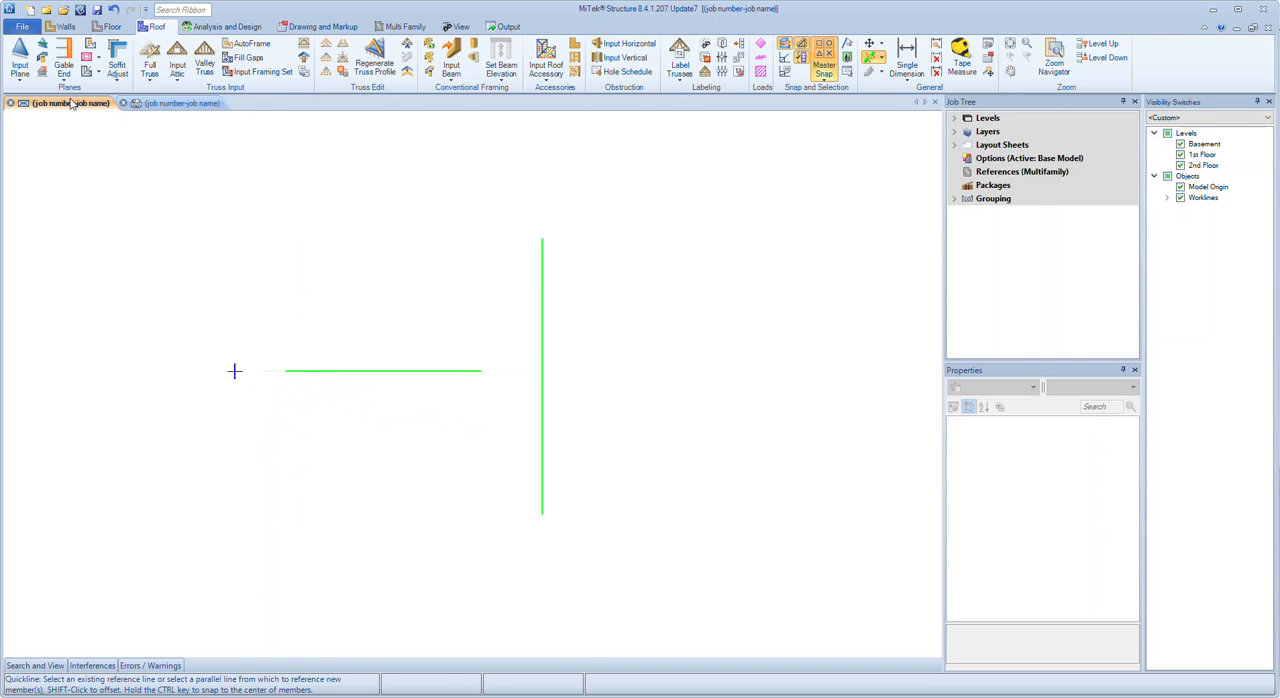
Input a 2x4 EXT wood wall along the horizontal workline, with its thickness above the line
left_click(62, 26)
left_click(20, 62)
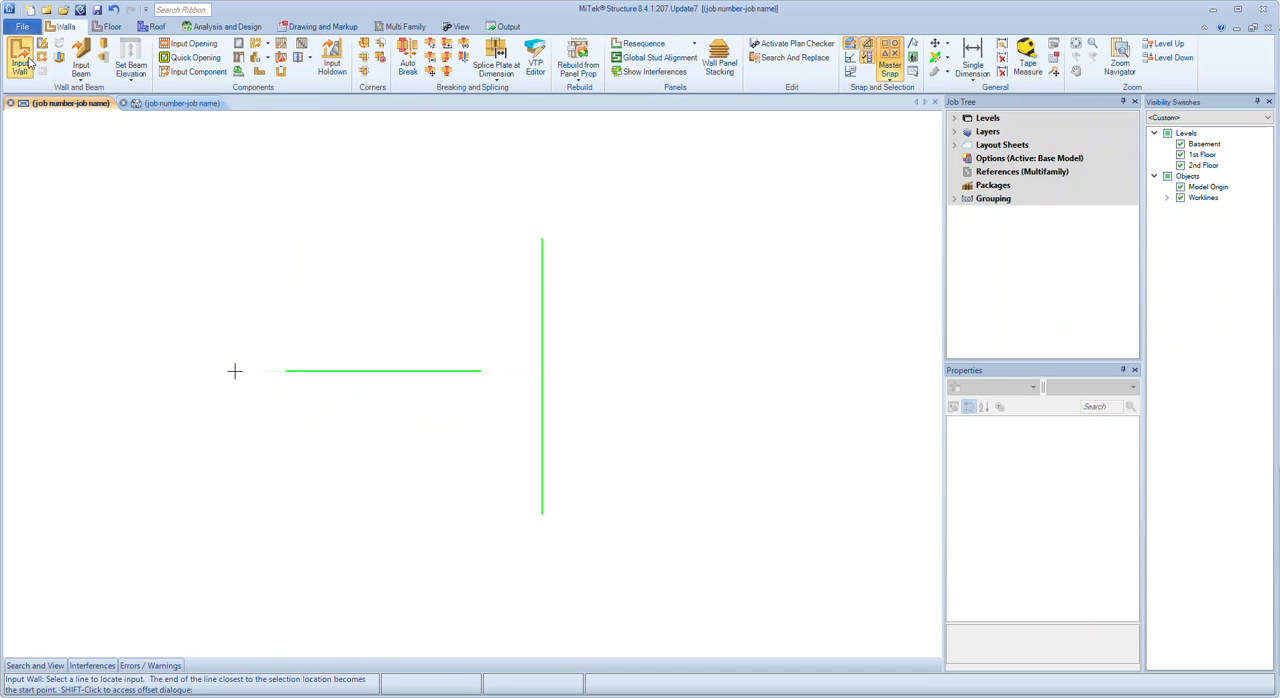
left_click(386, 418)
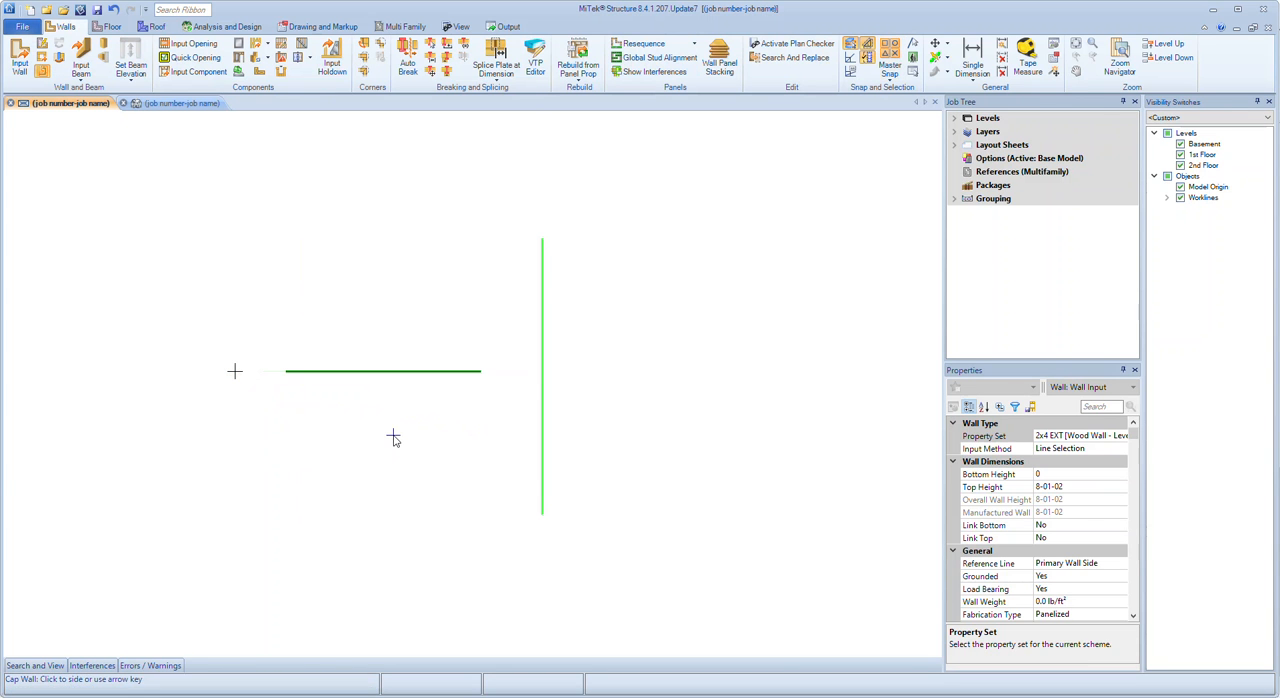
scroll(308, 410, "up", 3)
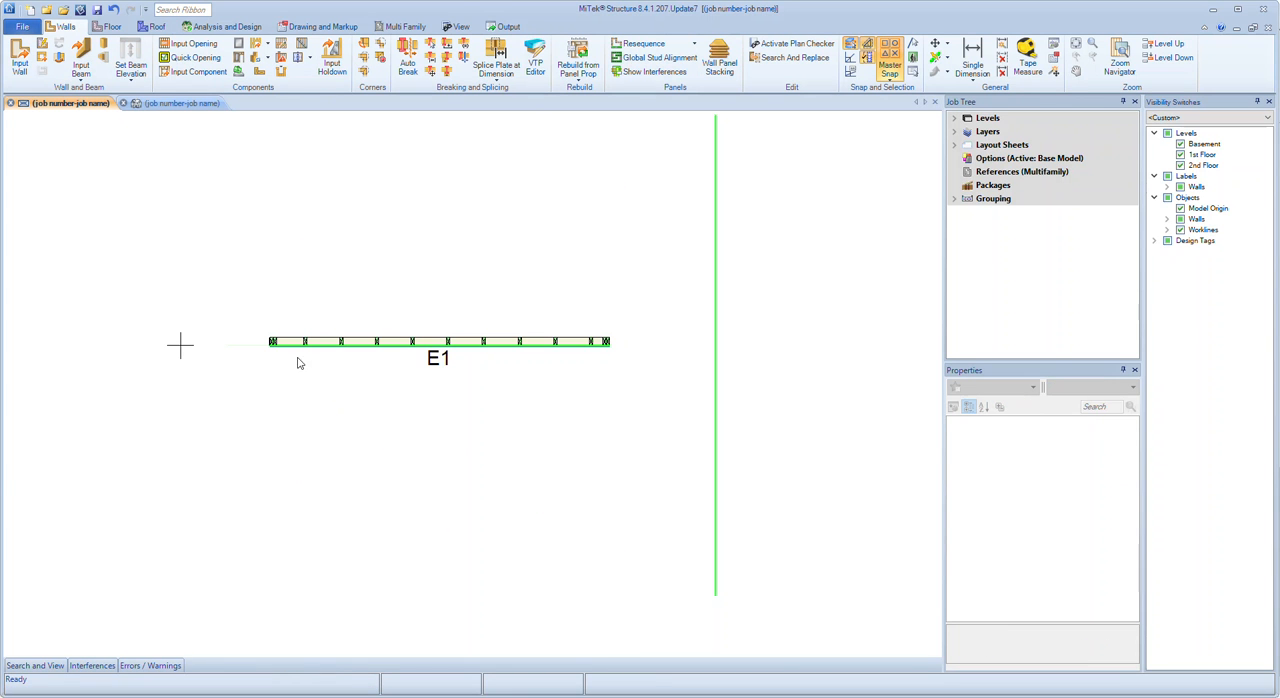
Extend the wall's near end to the model origin and its far end to the vertical workline
left_click(288, 346)
key("e")
left_click(181, 338)
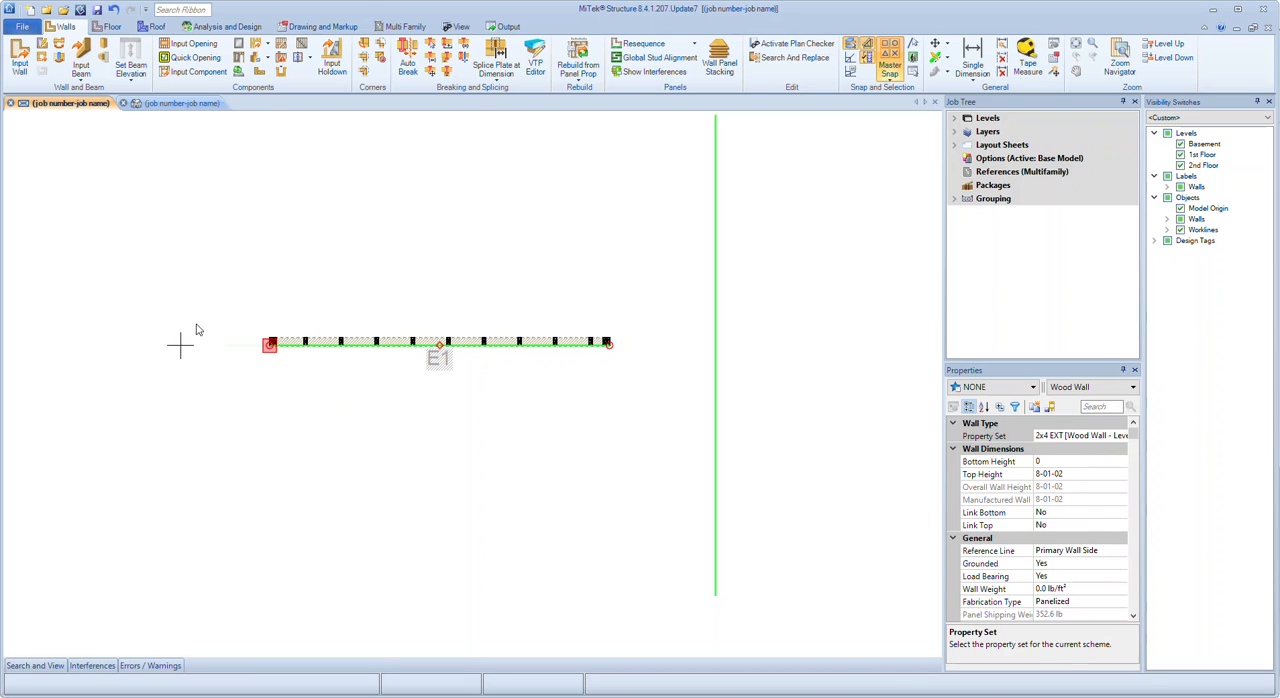
left_click(582, 342)
key("e")
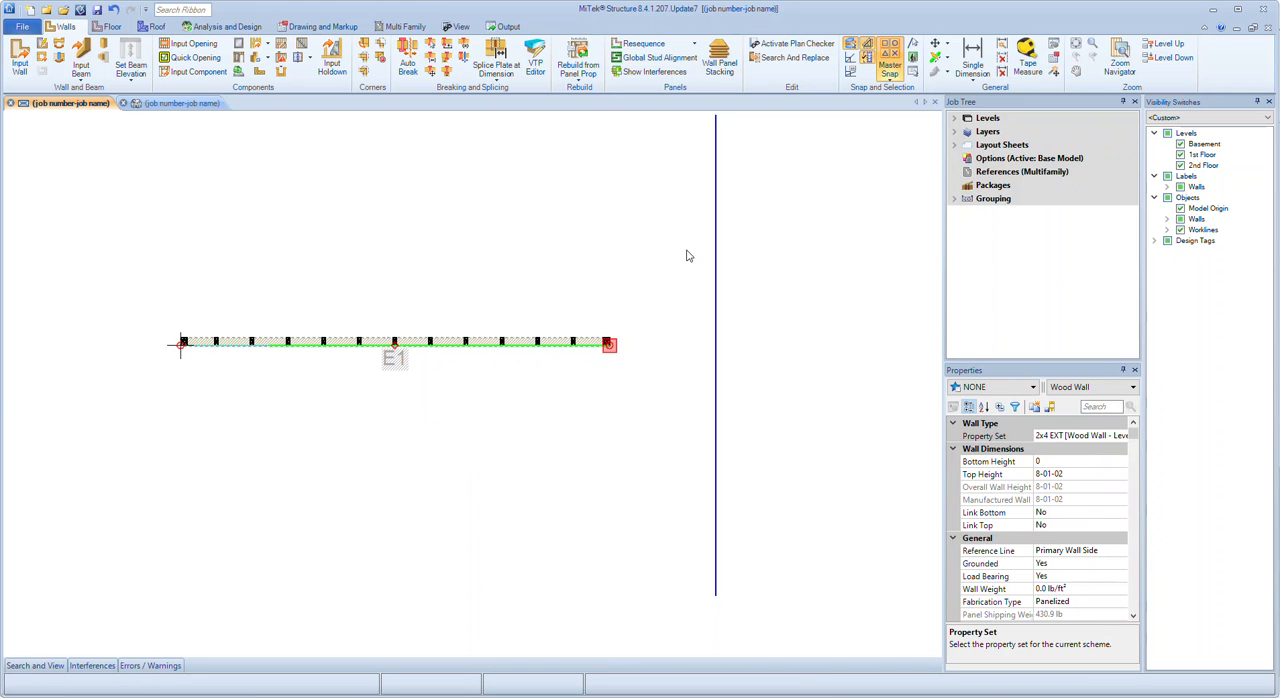
left_click(685, 250)
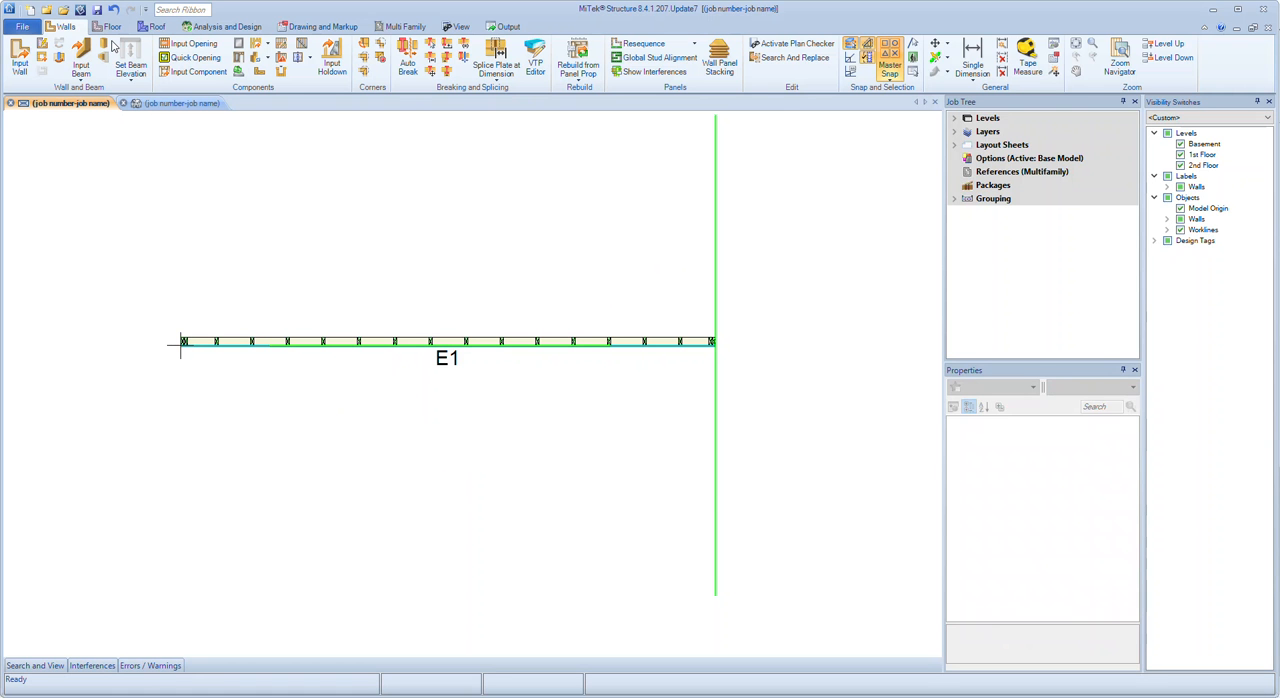
Inspect the framed wall in the 3D view and return to the plan view
left_click(152, 103)
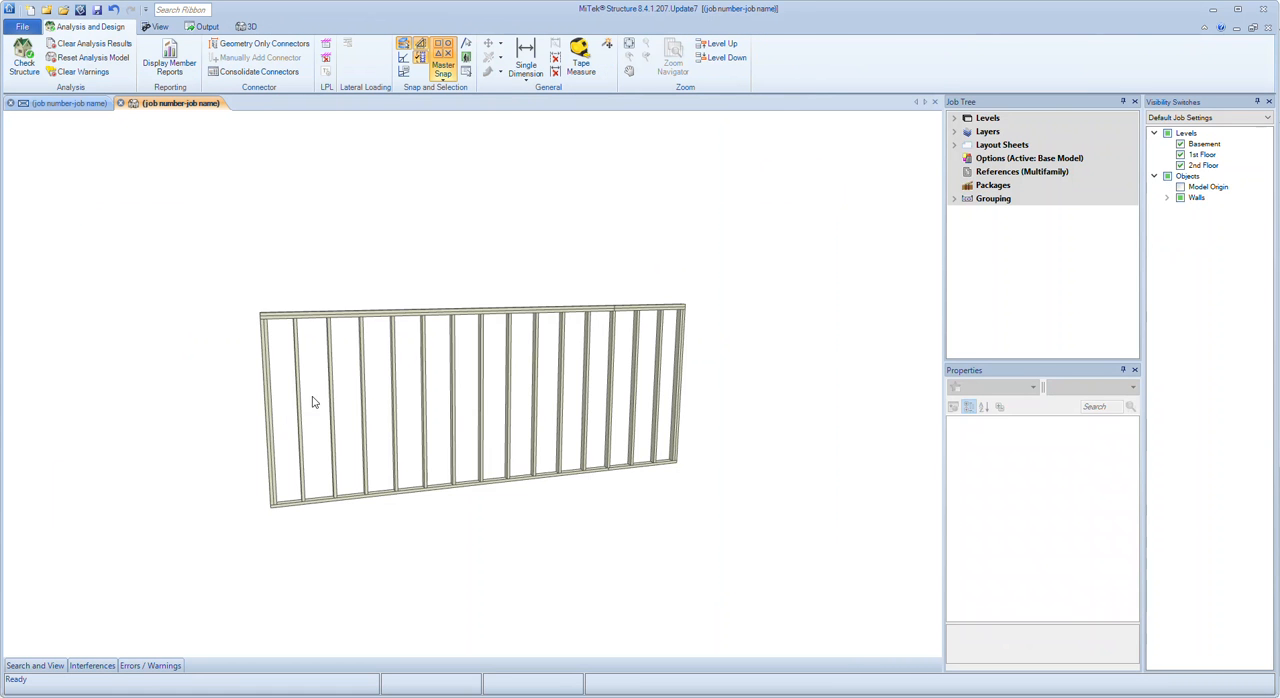
middle_click_drag(498, 420, 440, 415)
left_click(74, 103)
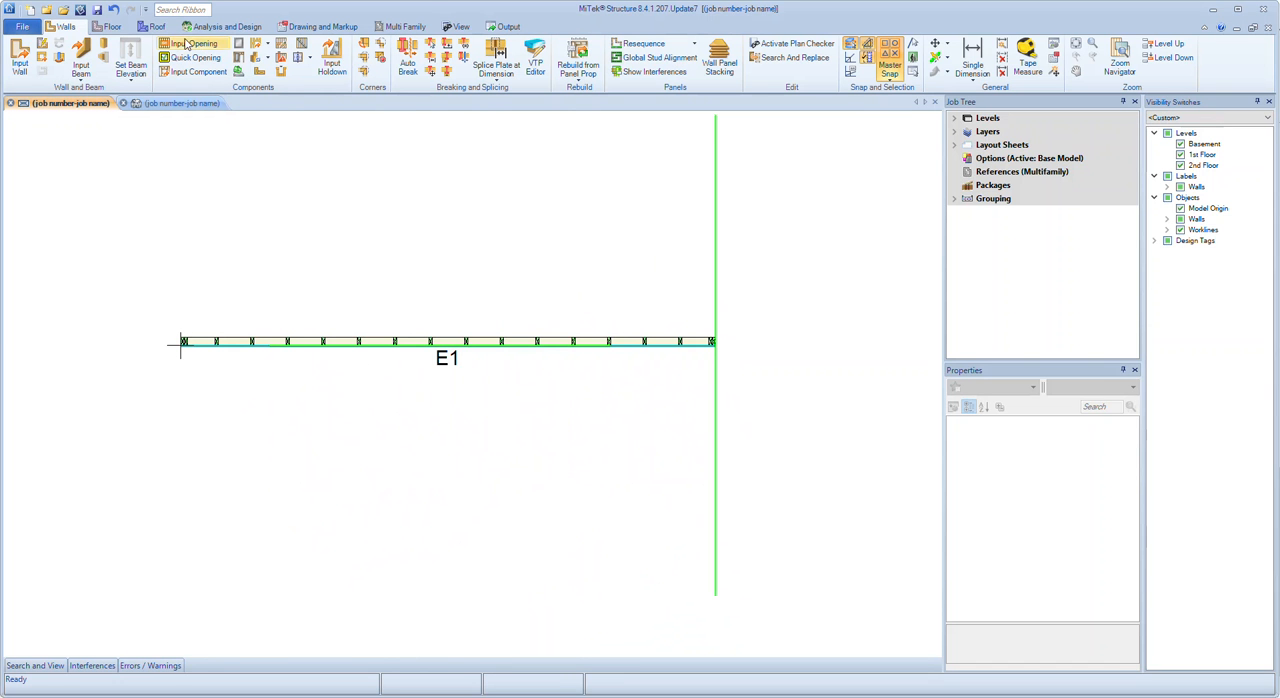
Start inputting a roof plane with plane type Roof, trying the Entity input setting before setting it to Line
left_click(156, 27)
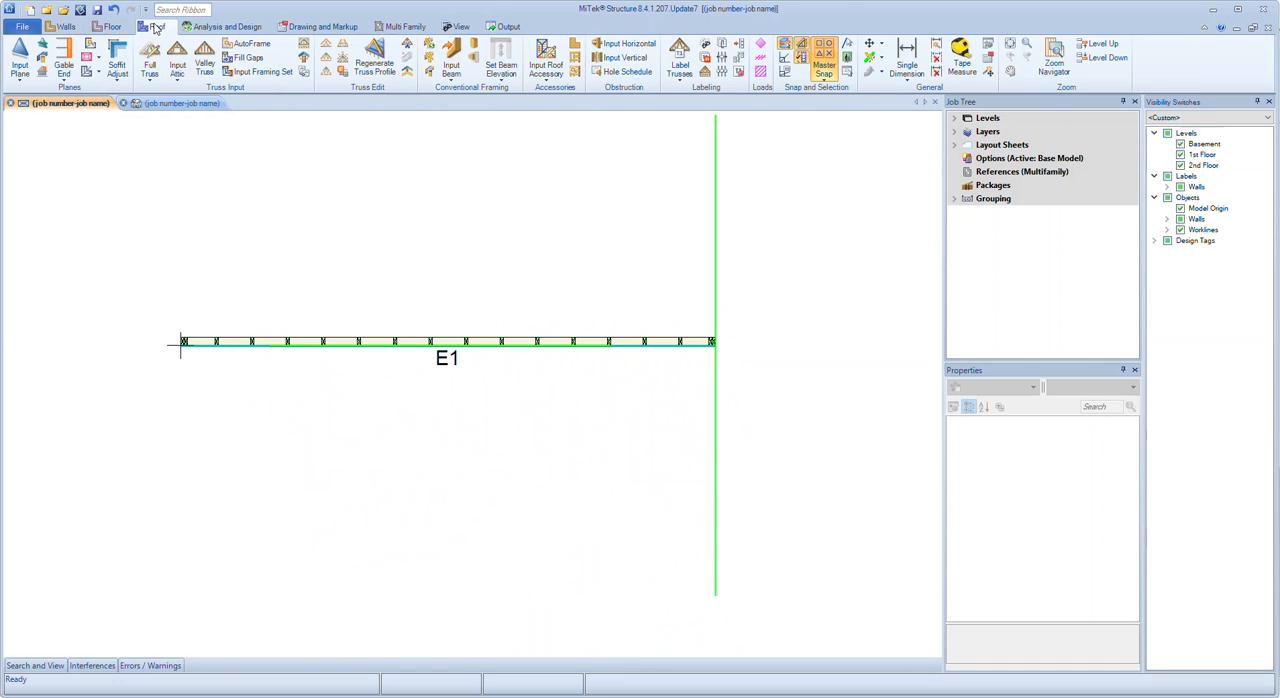
left_click(24, 60)
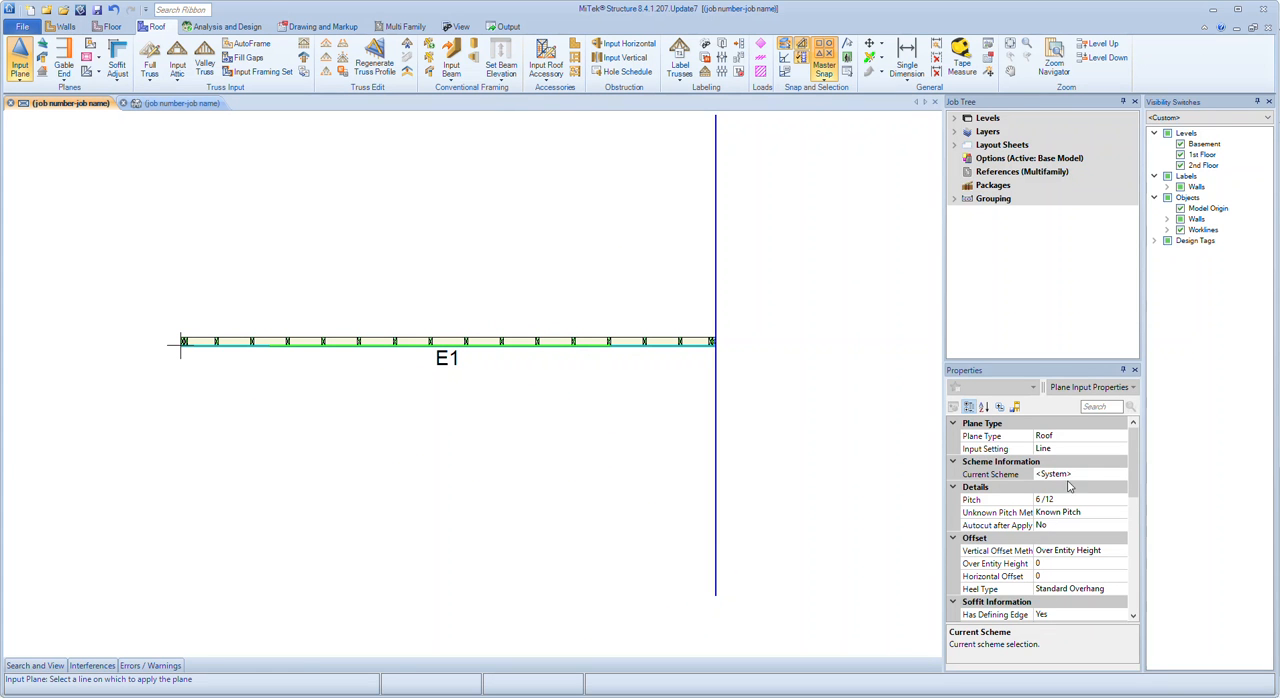
left_click(1071, 436)
left_click(1071, 436)
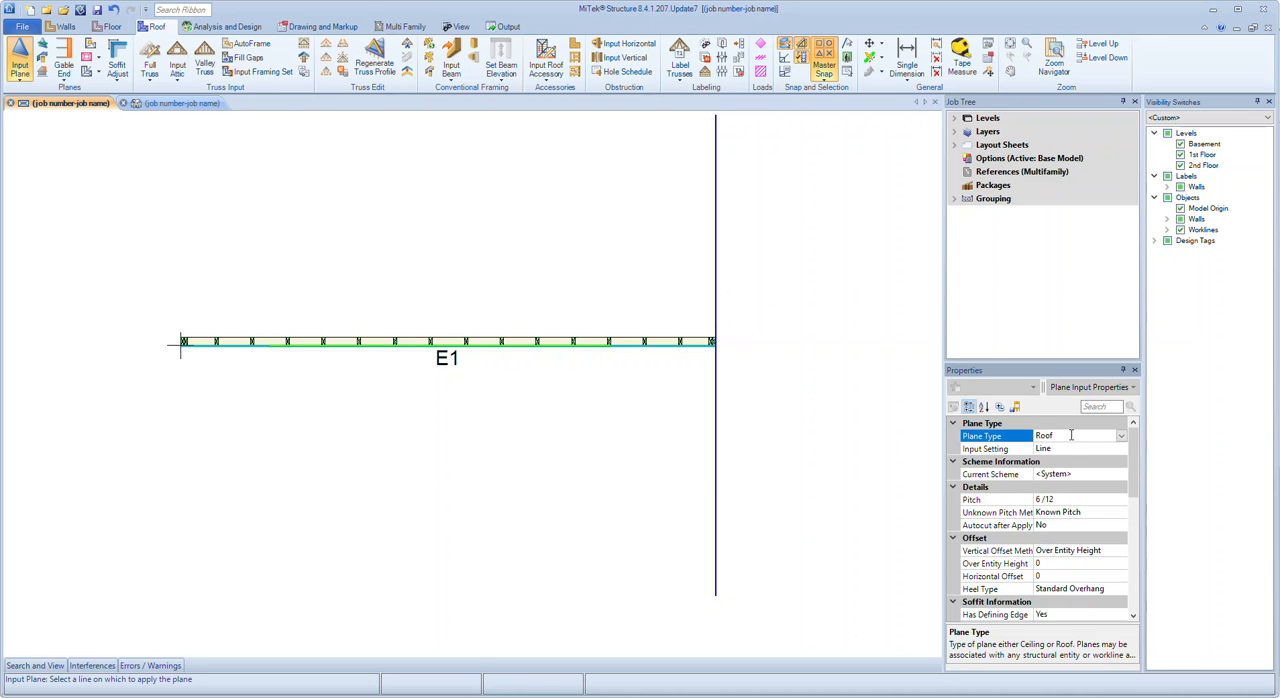
left_click(1071, 448)
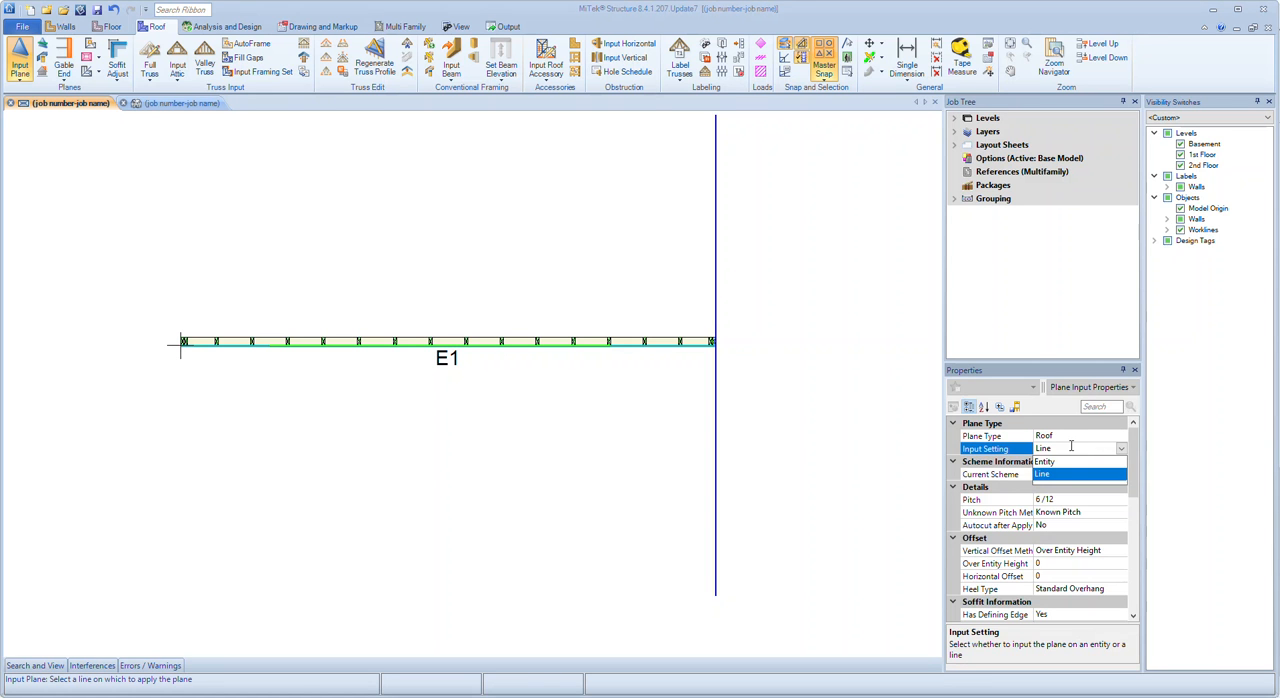
left_click(1050, 462)
left_click(1065, 448)
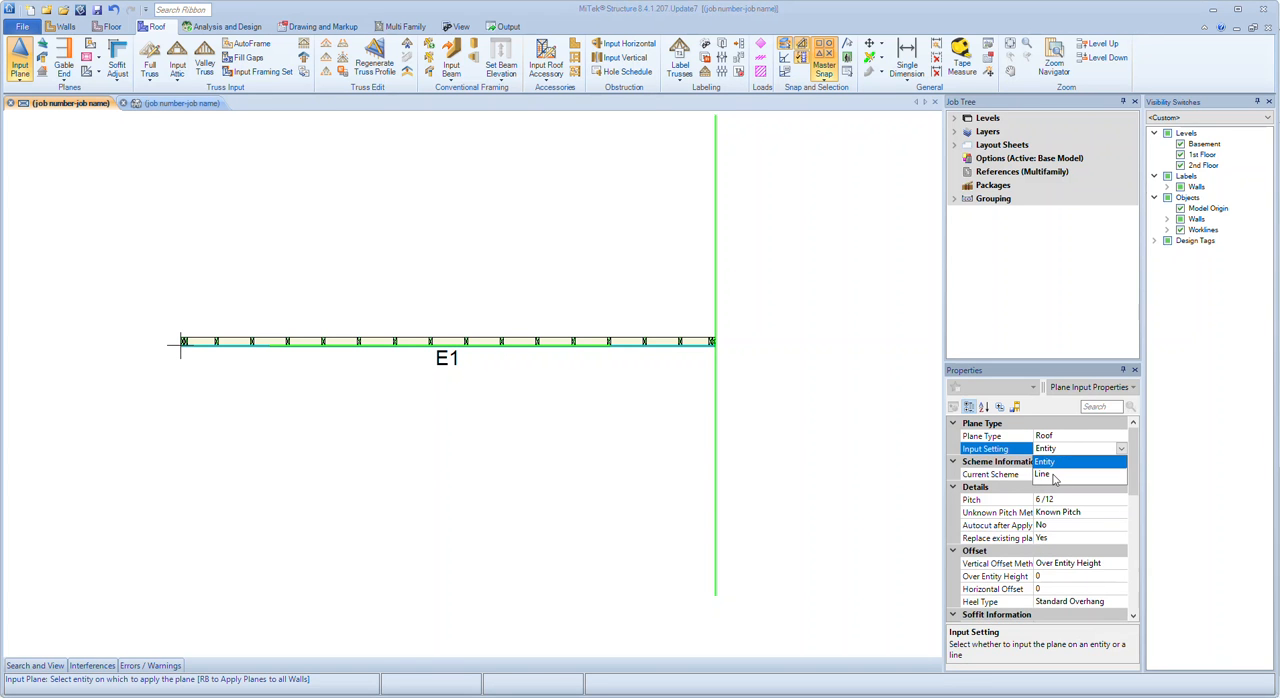
left_click(1050, 477)
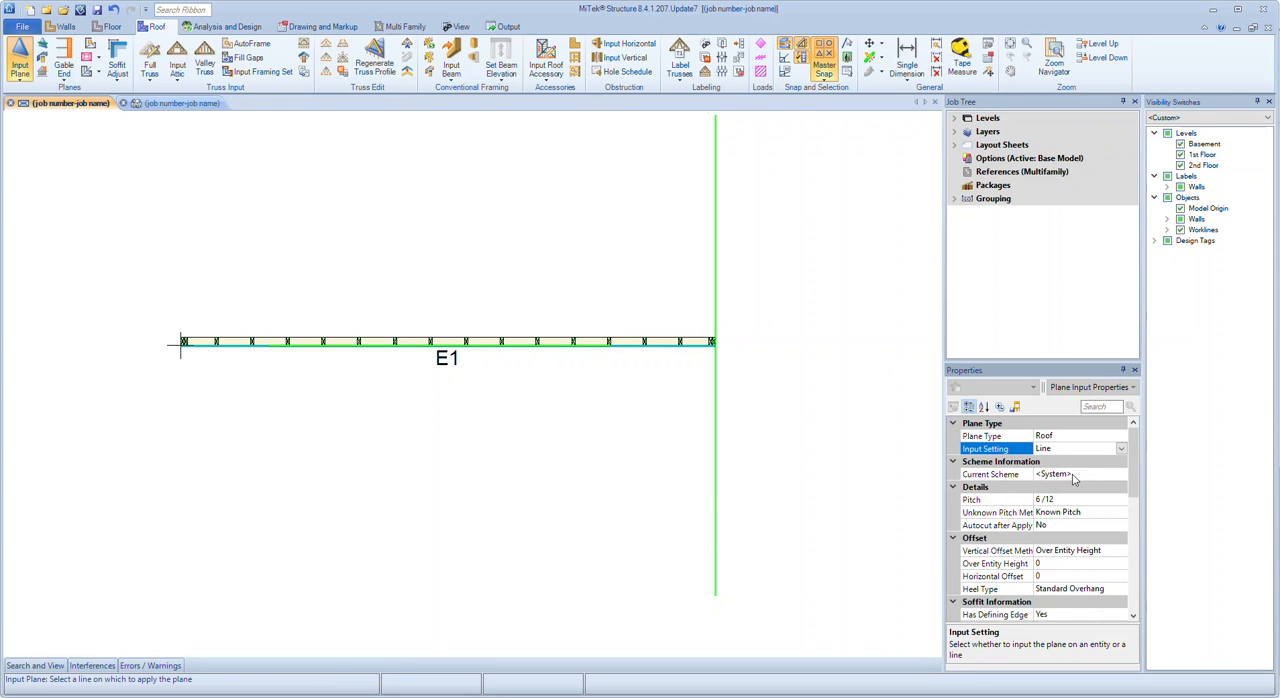
Try the Heel Height vertical offset method for the plane, and set the method back to Over Entity Height
left_click(1023, 500)
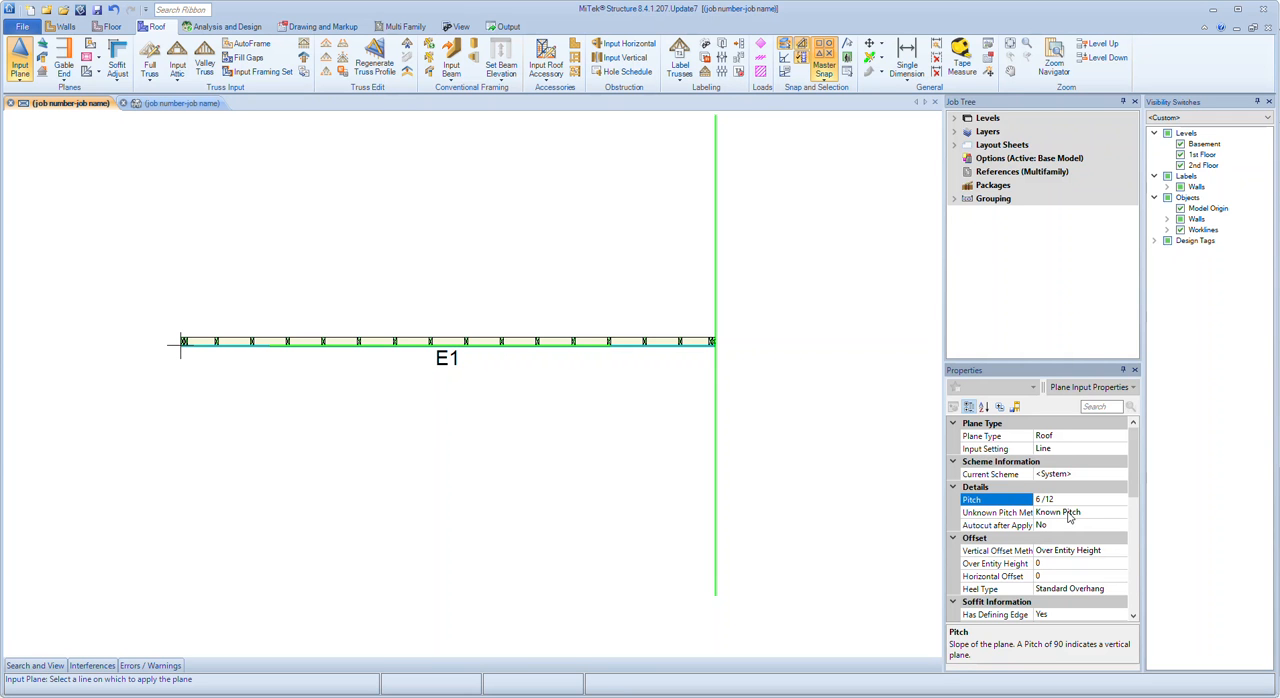
scroll(1068, 516, "down", 1)
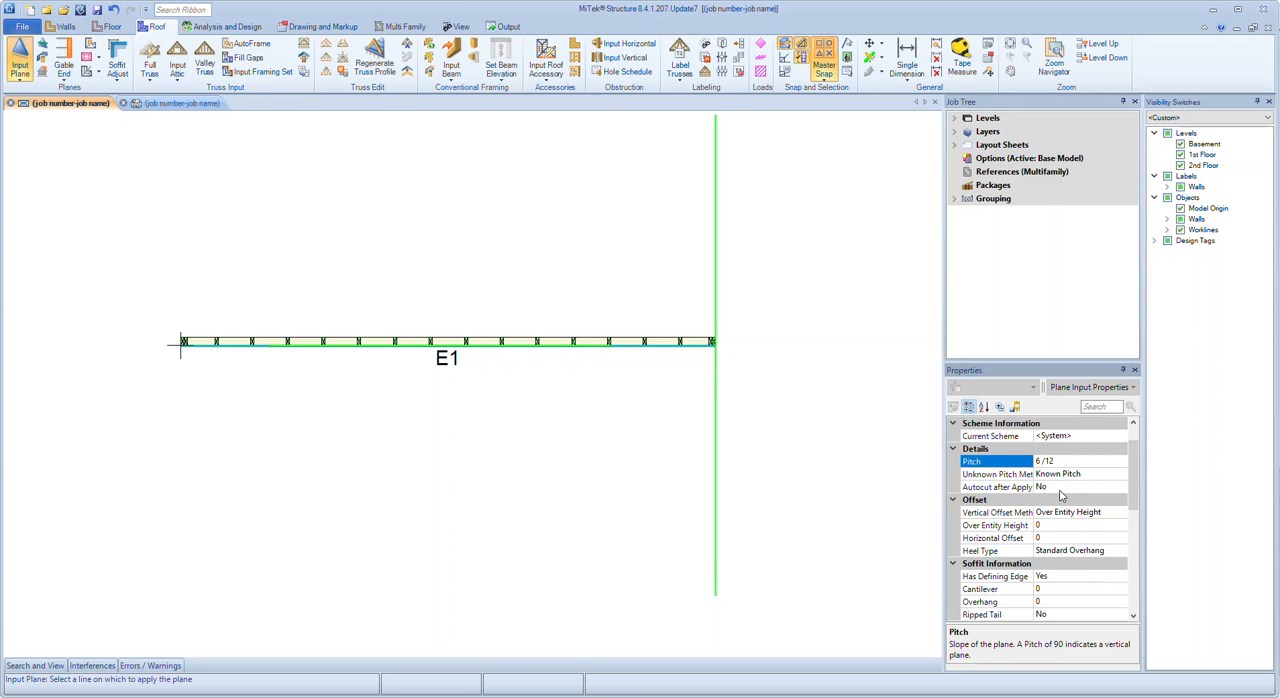
left_click(1067, 513)
left_click(1067, 513)
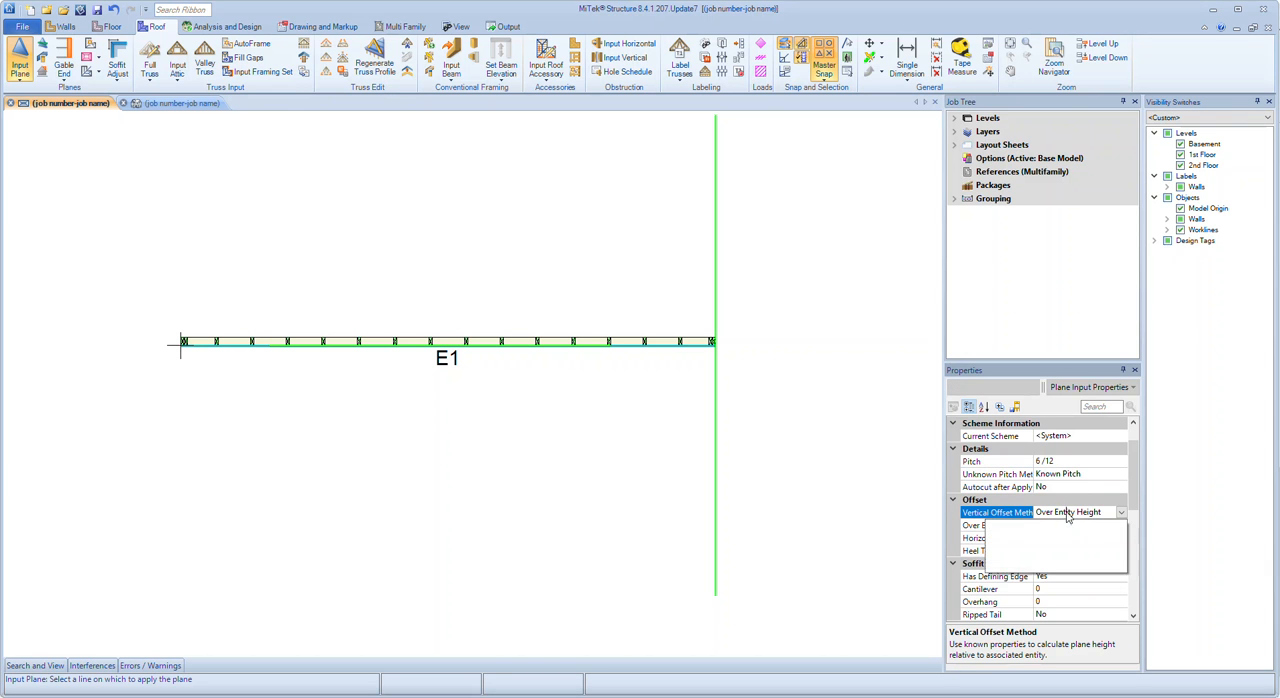
left_click(1062, 526)
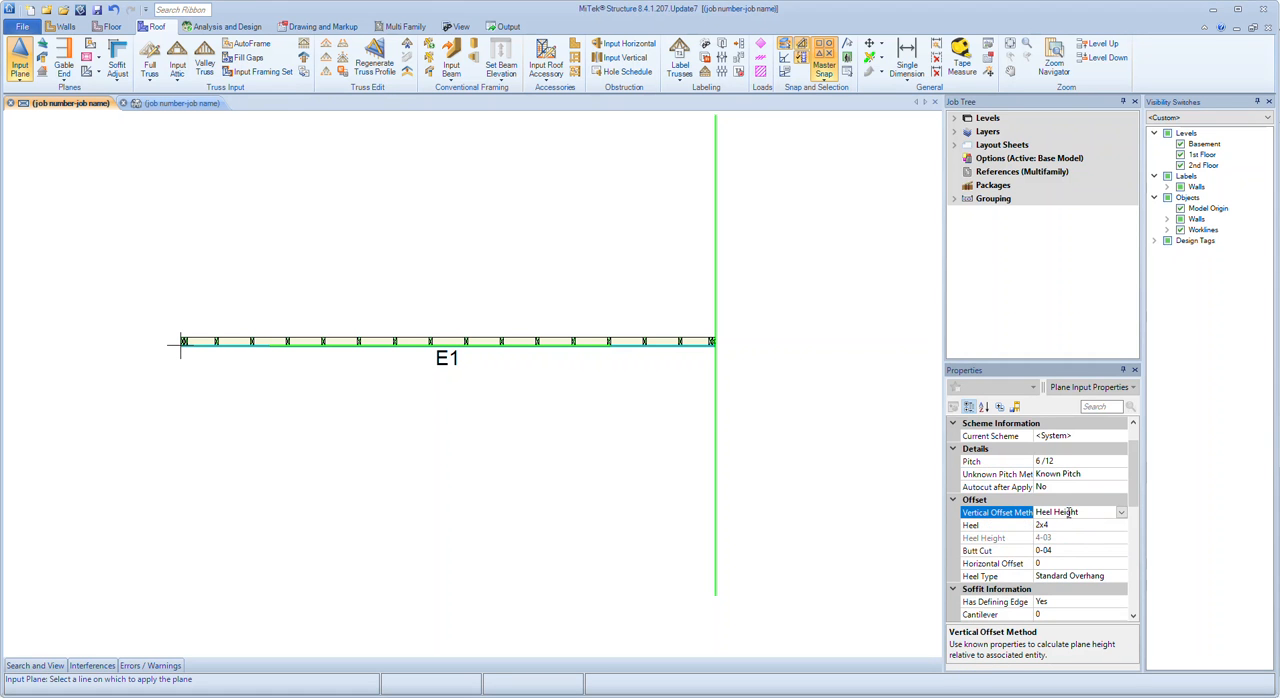
left_click(1069, 512)
left_click(1051, 543)
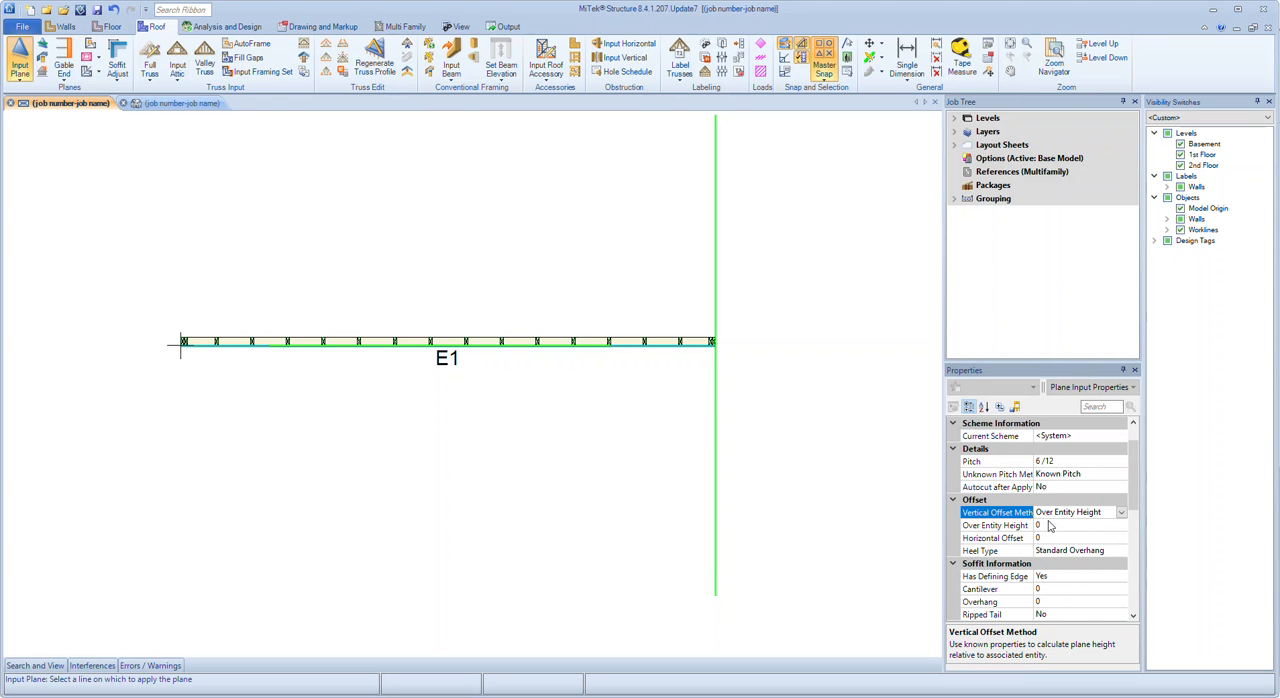
Review the plane input properties for the defining edge, soffit, fascia and heel type
scroll(1047, 537, "down", 1)
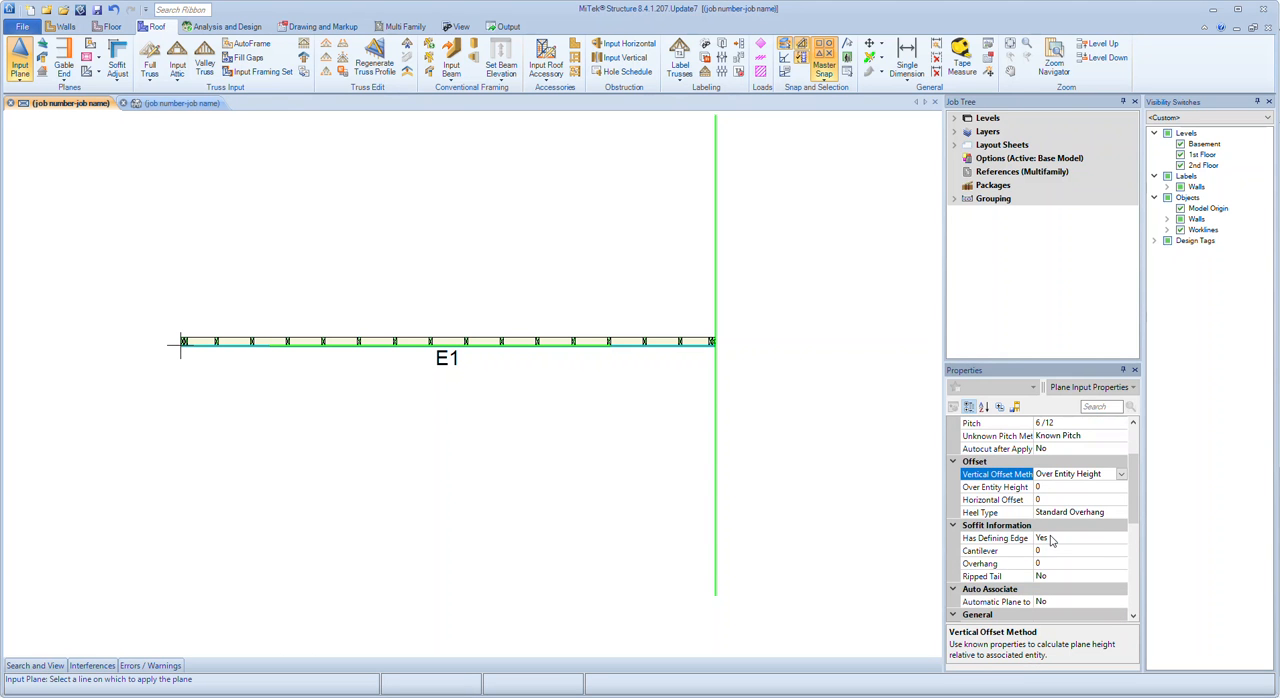
left_click(1047, 539)
left_click(1048, 545)
scroll(1050, 540, "down", 2)
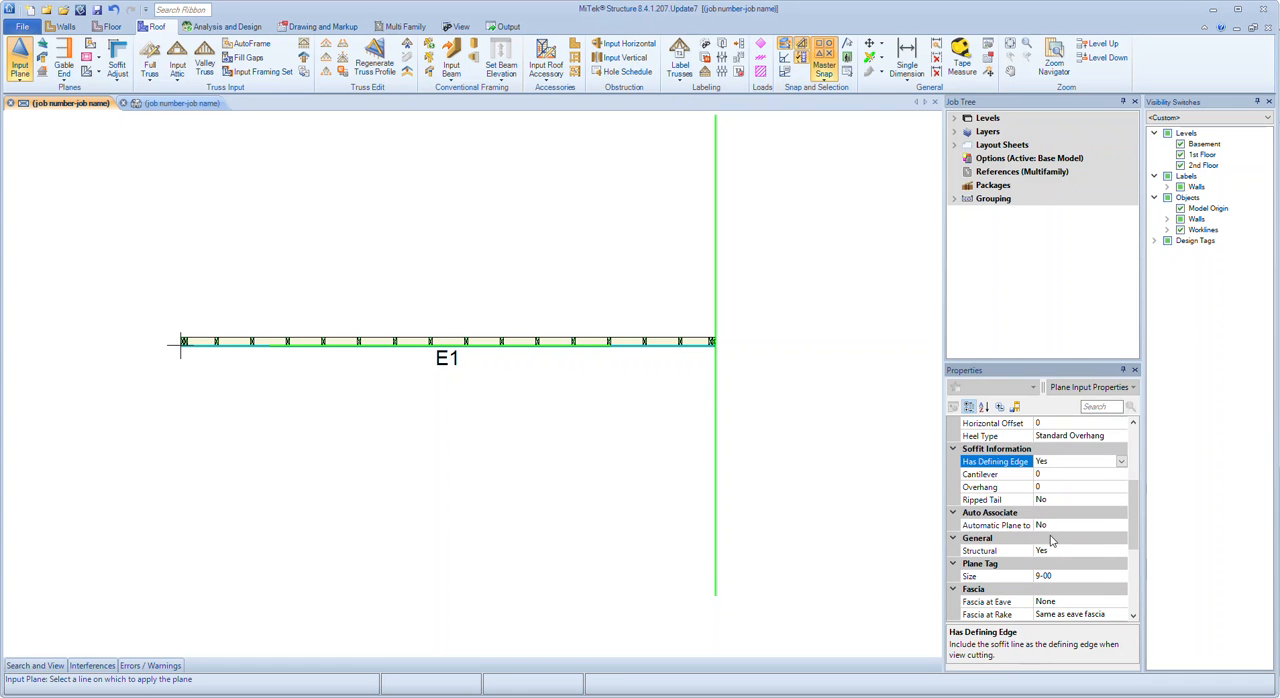
scroll(1058, 538, "up", 1)
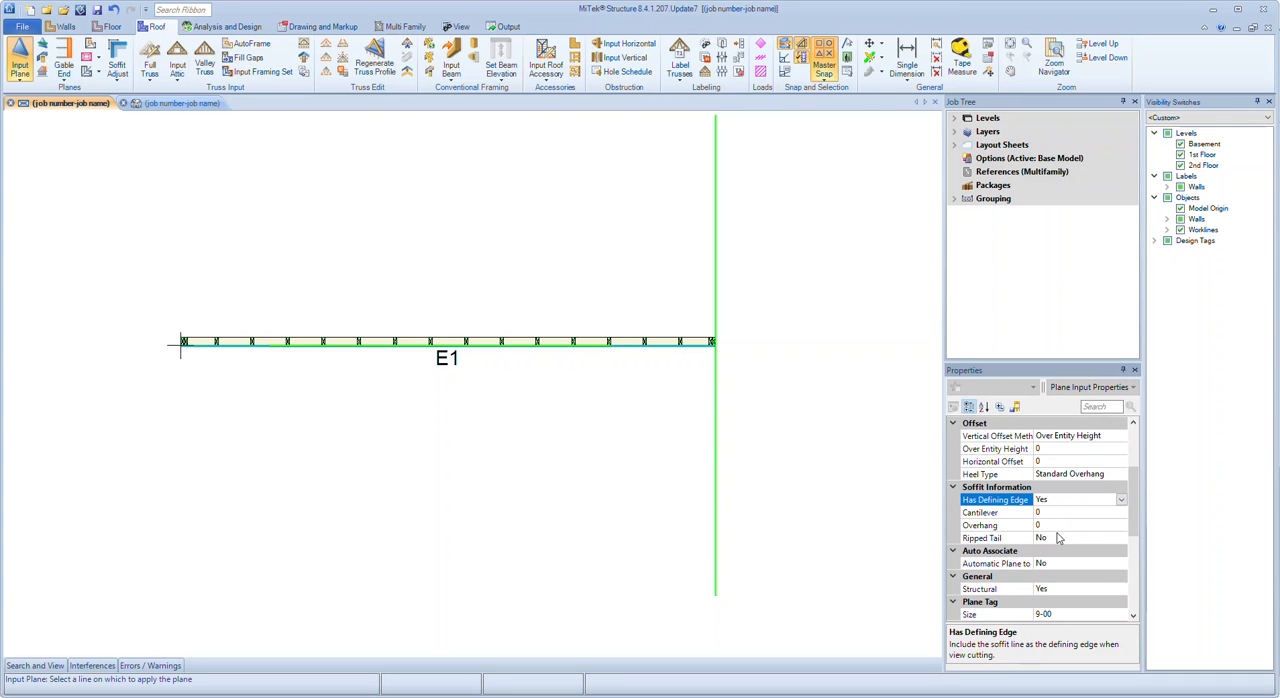
left_click(1070, 474)
left_click(1070, 474)
Place the 6/12 roof plane on the vertical workline, just below the wall, and end the plane input
scroll(1073, 540, "up", 3)
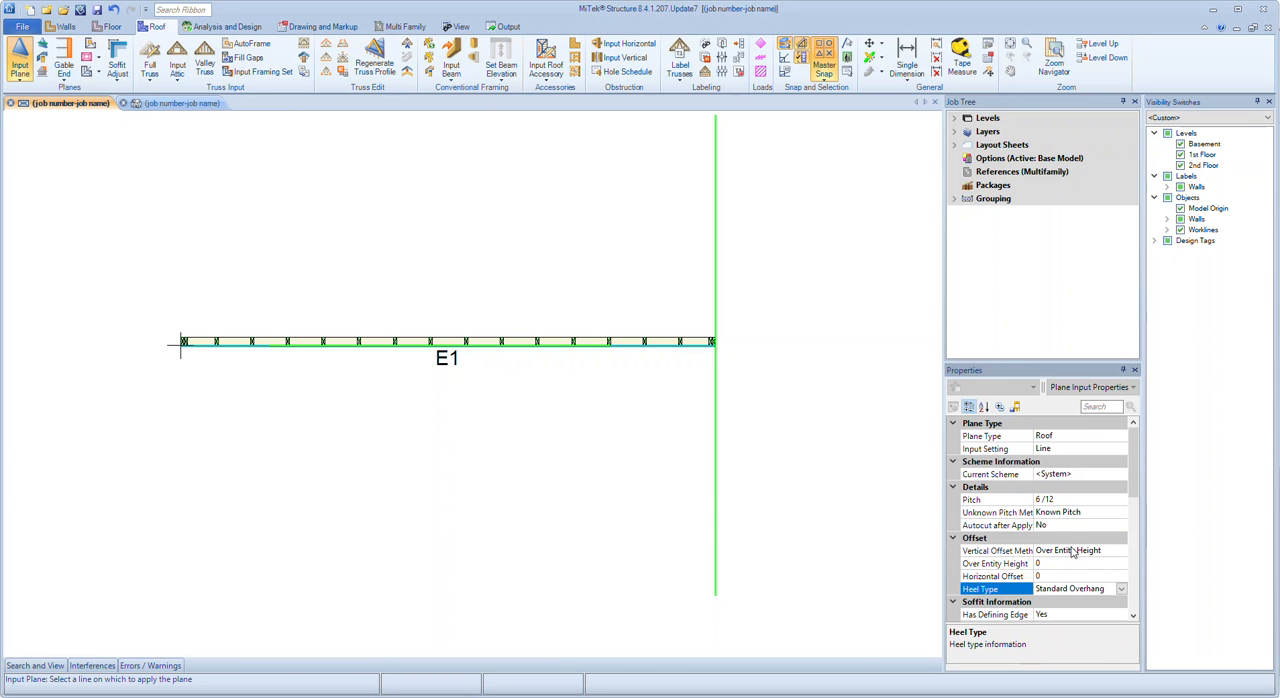
left_click(742, 402)
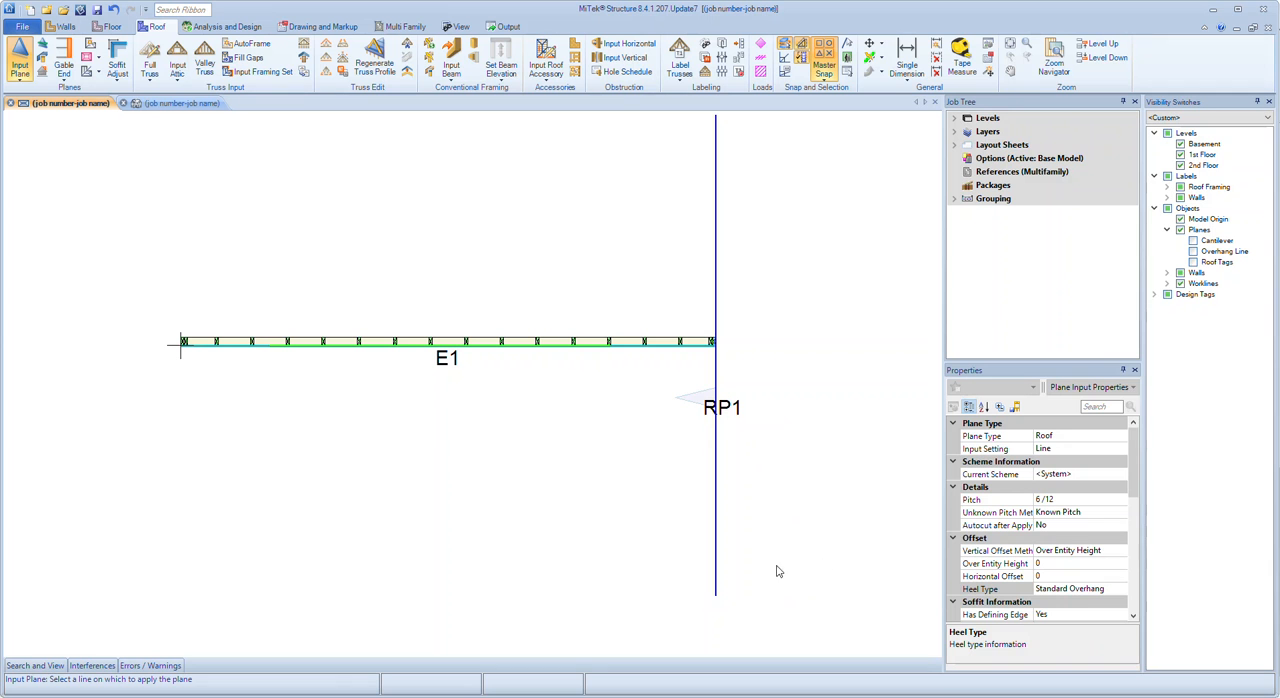
key("Escape")
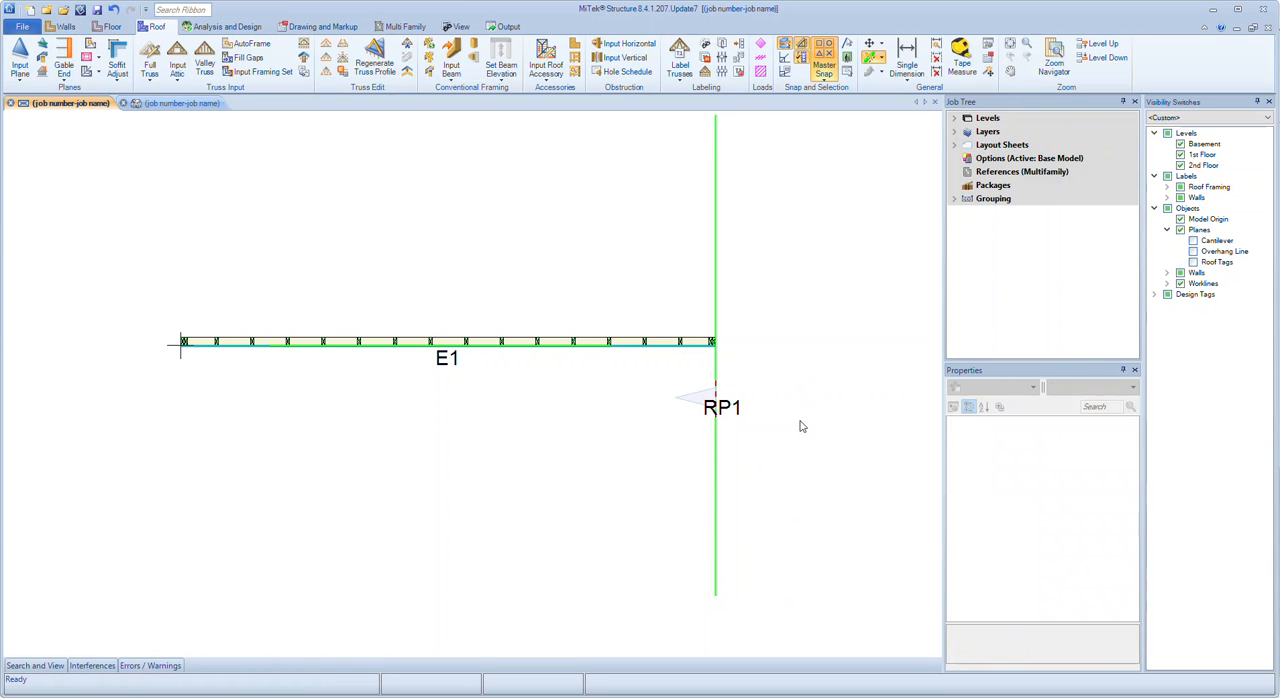
Flip the roof plane's tag to the opposite side of the vertical workline and deselect it
right_click(698, 400)
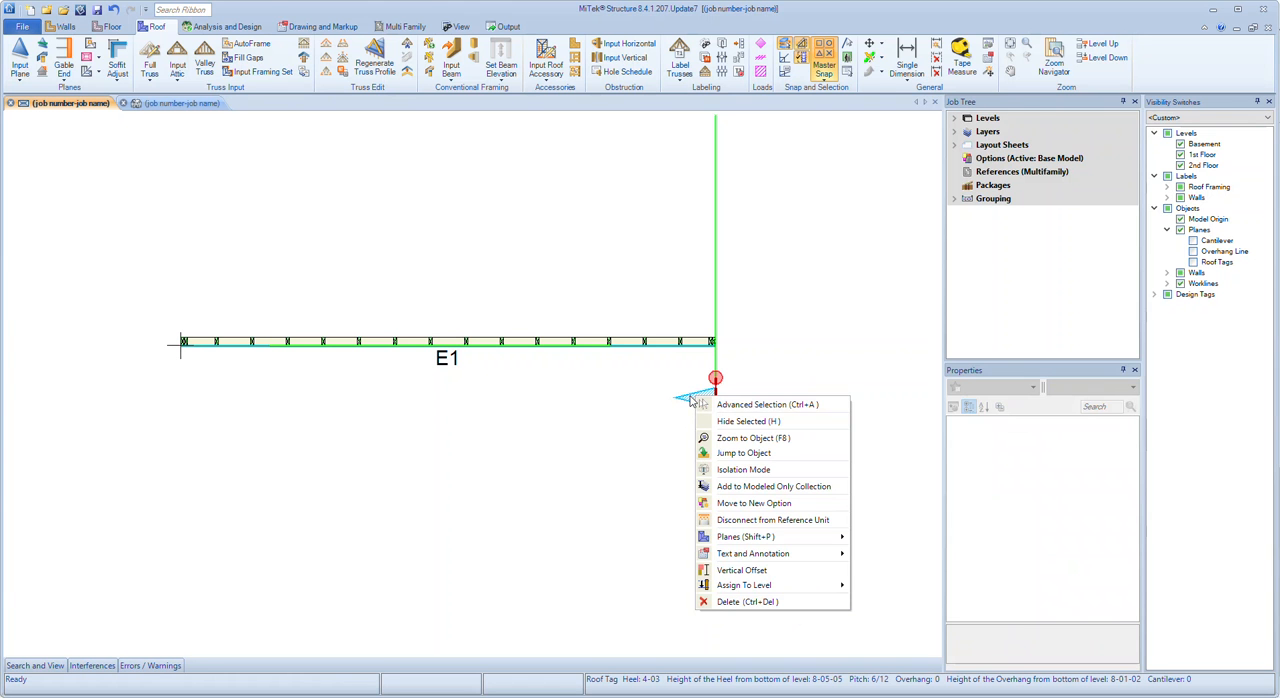
mouse_move(760, 537)
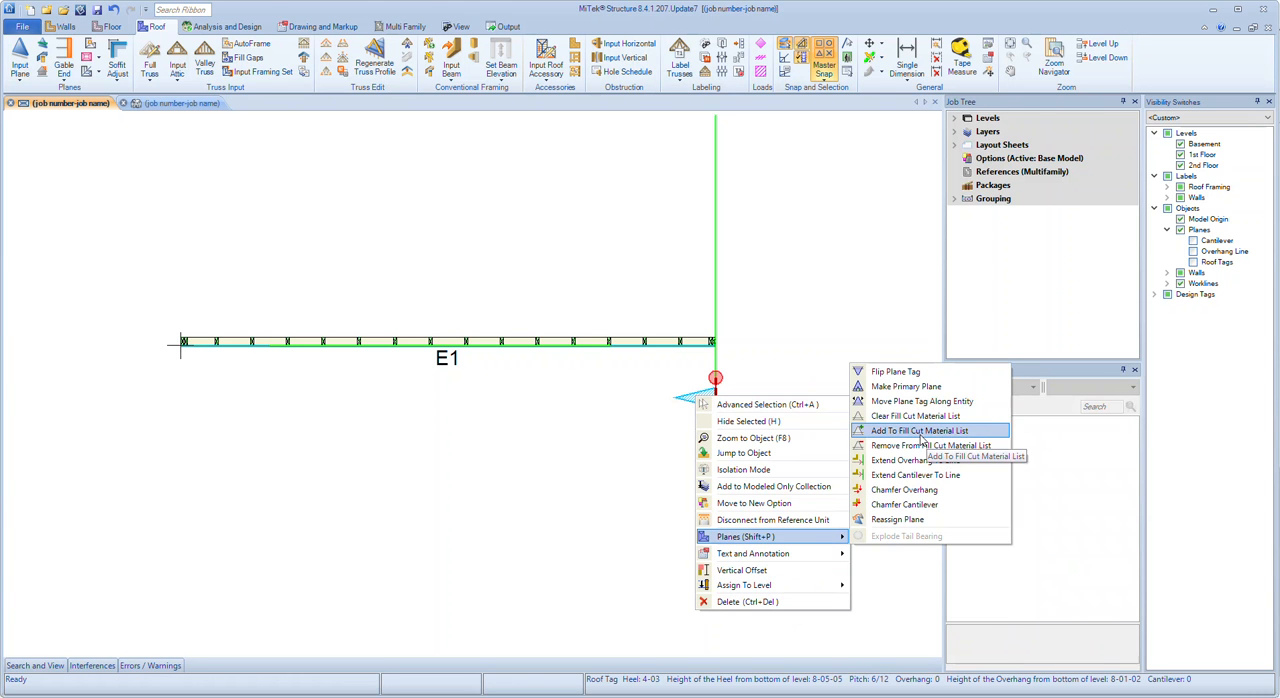
left_click(920, 371)
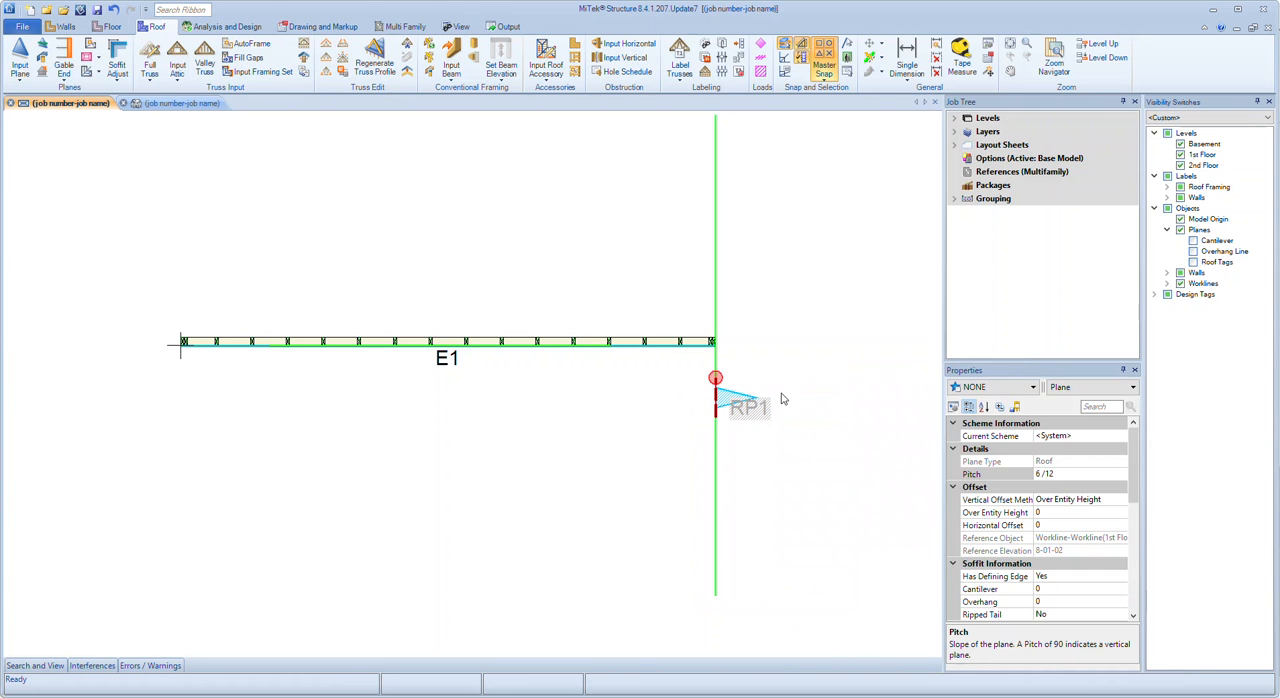
left_click(823, 432)
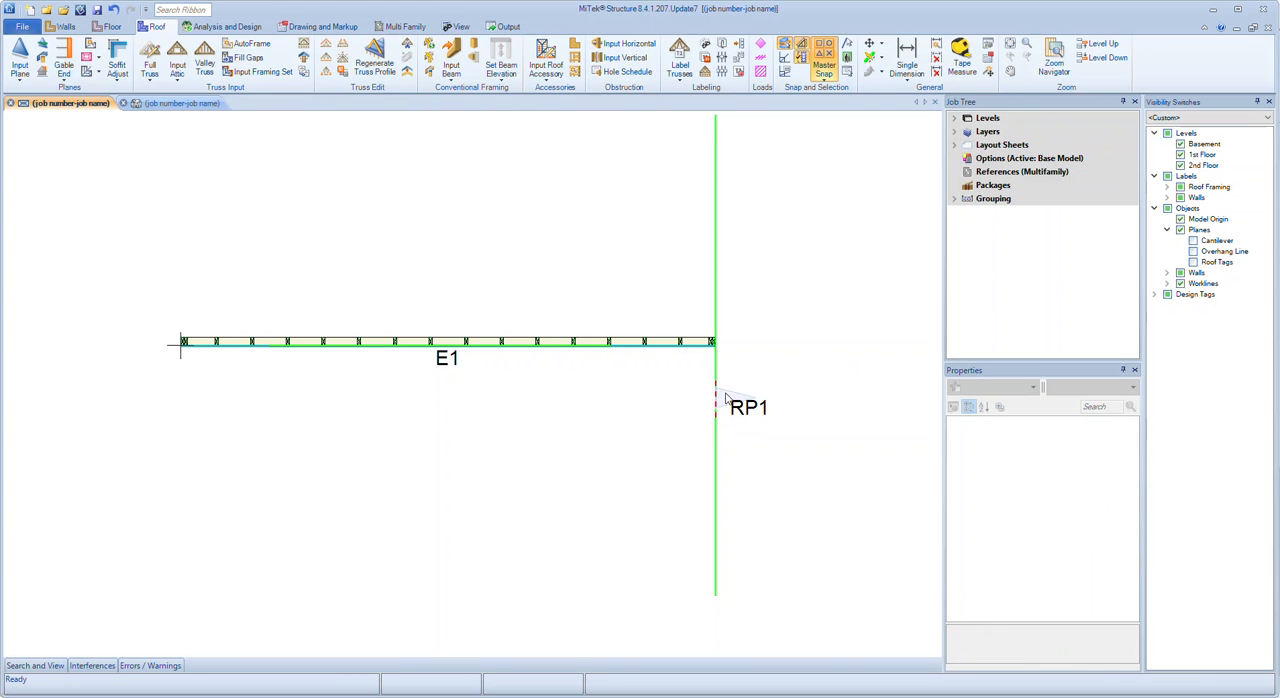
Flip roof plane RP1's tag back toward the wall side of the vertical workline and deselect it
left_click(725, 399)
right_click(830, 353)
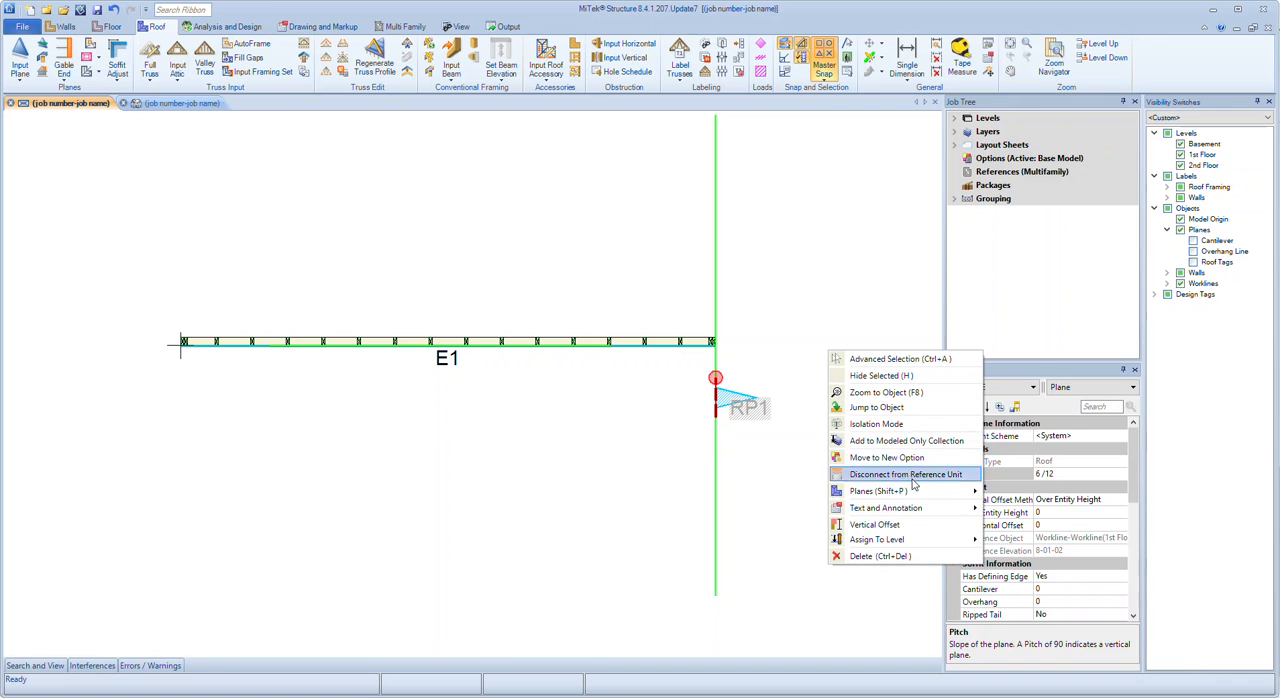
mouse_move(915, 492)
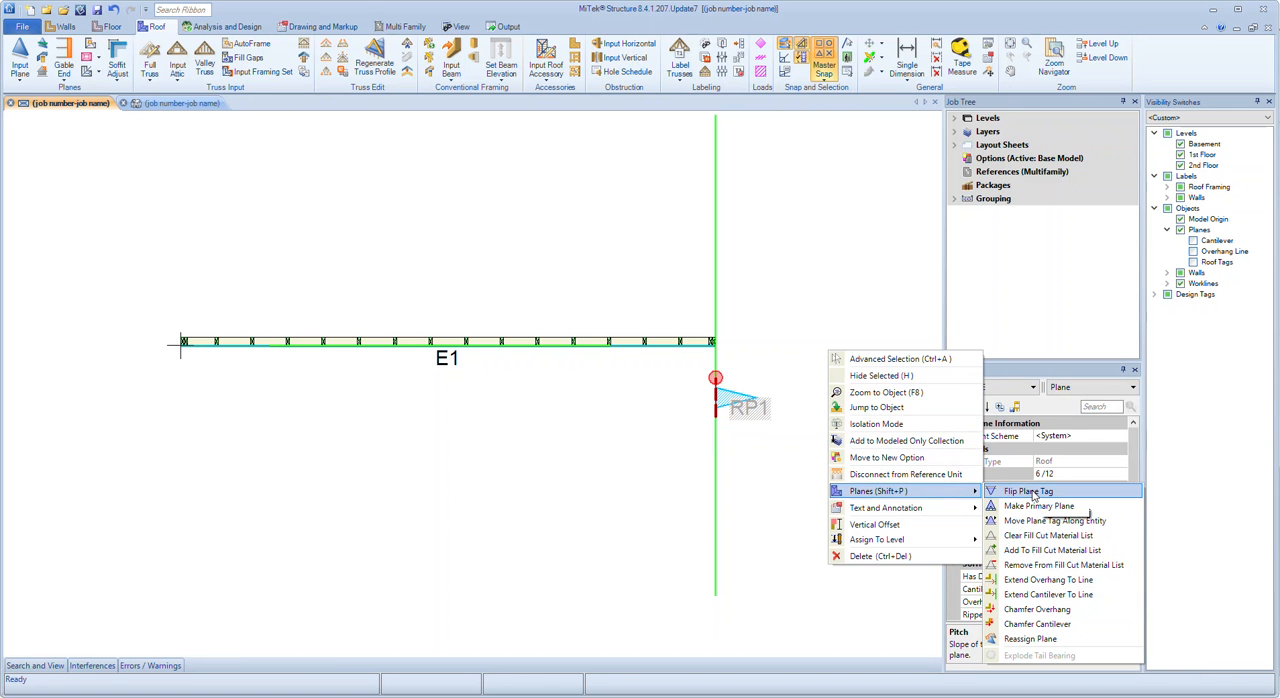
left_click(1030, 491)
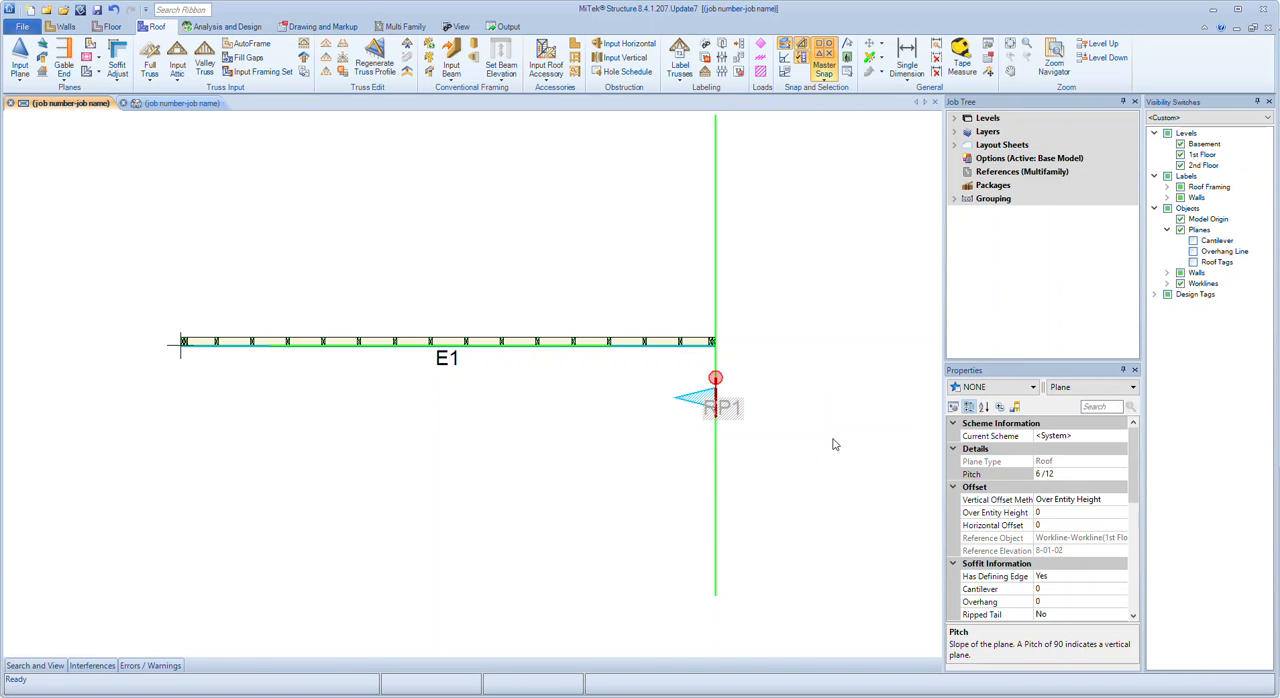
key("Escape")
Draw a vertical workline through the wall's left end, extending above and below the wall, with Quickline
key("q")
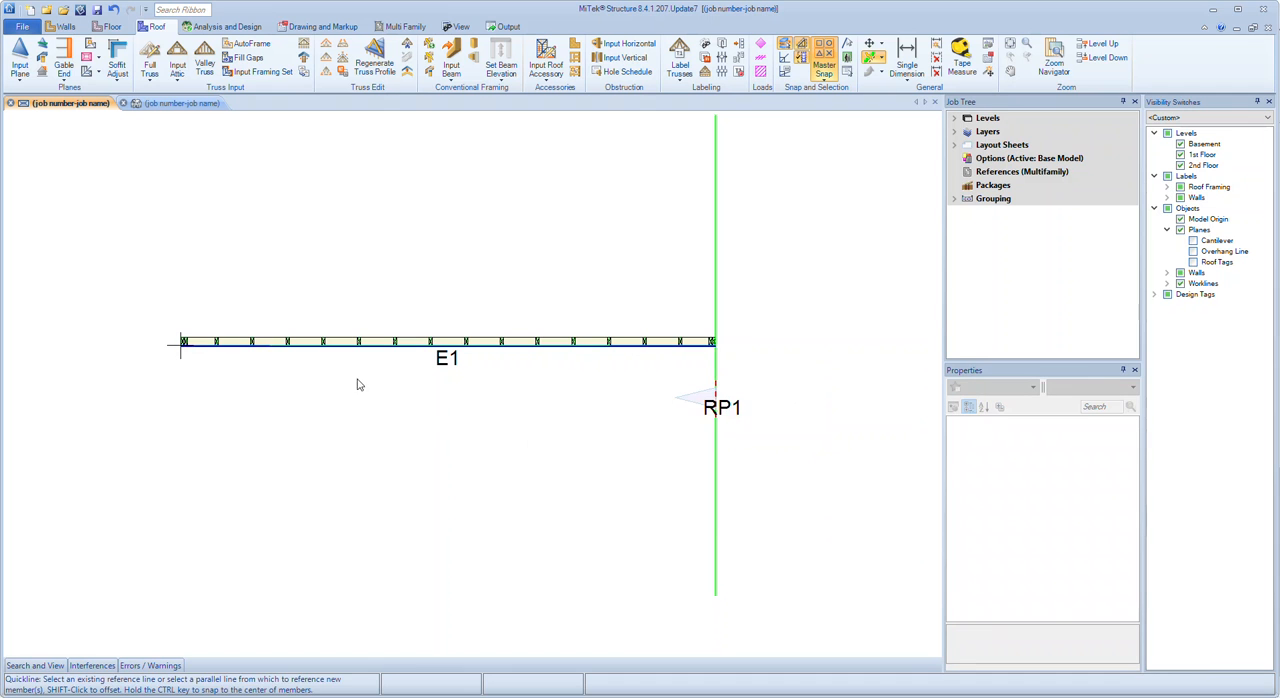
left_click(169, 315)
left_click(166, 250)
left_click(161, 440)
key("Escape")
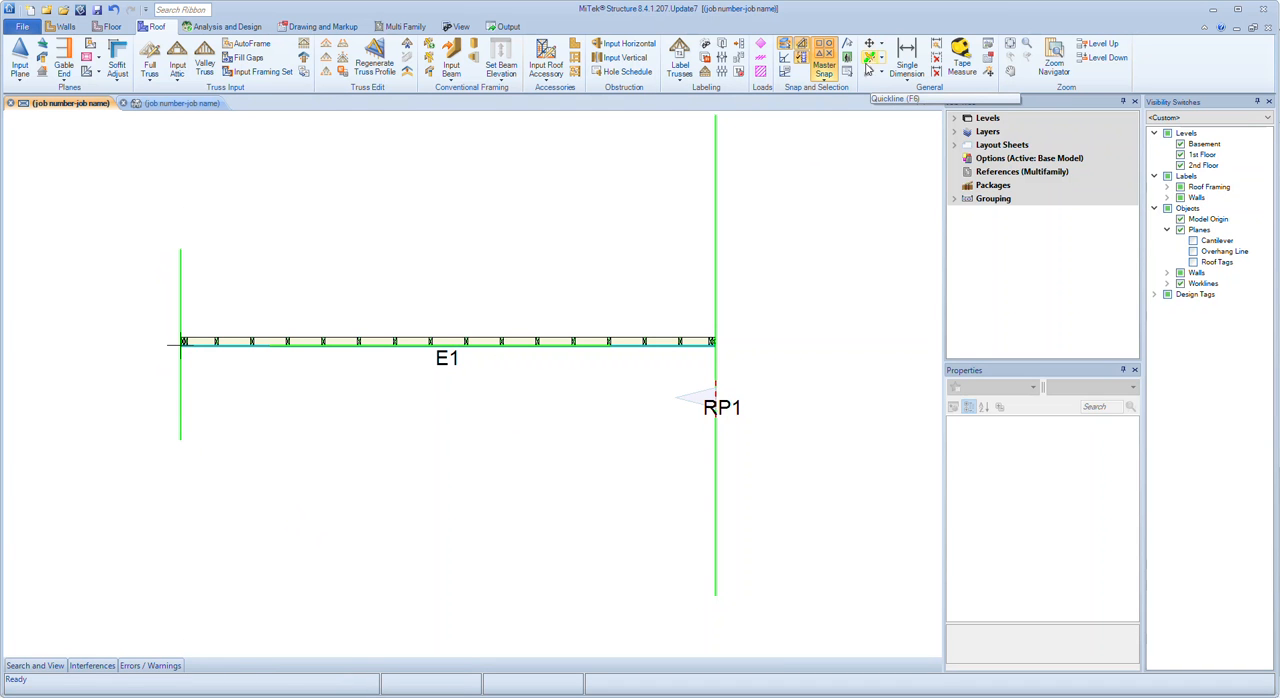
Input a 6/12 roof plane by line on the new left workline, just below the wall, using Over Entity Height 0
left_click(20, 52)
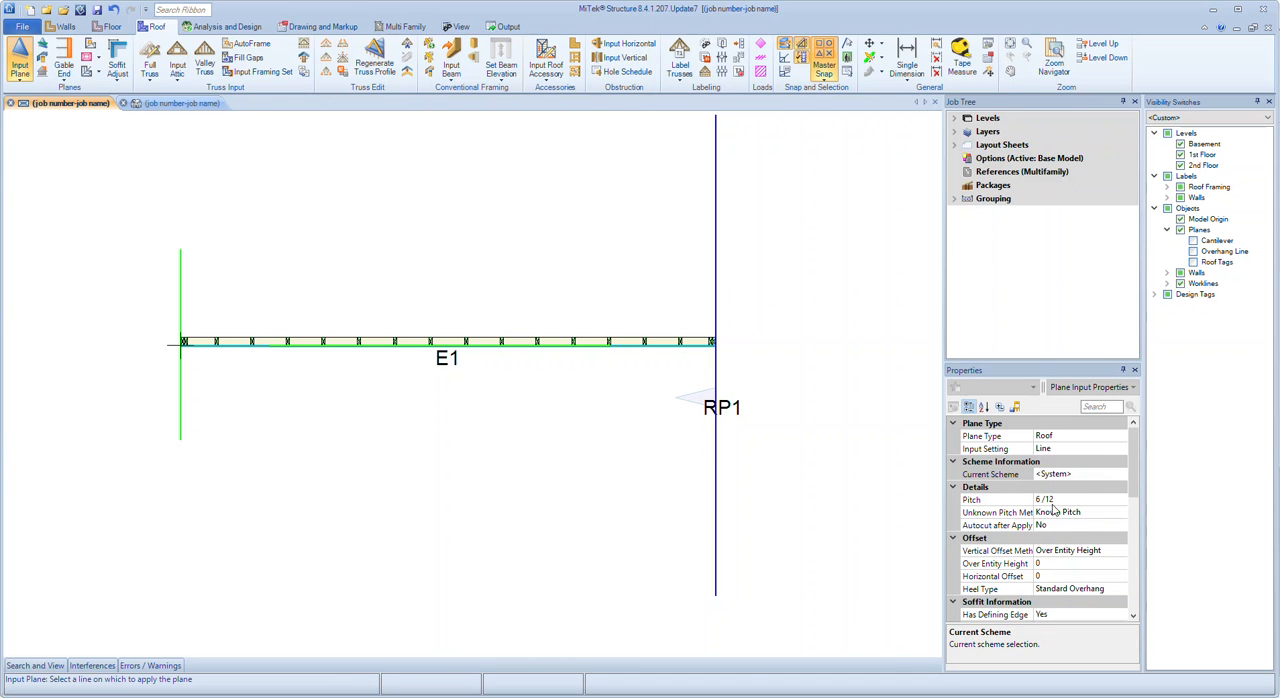
scroll(1062, 588, "down", 1)
scroll(1065, 561, "up", 1)
scroll(1065, 527, "down", 1)
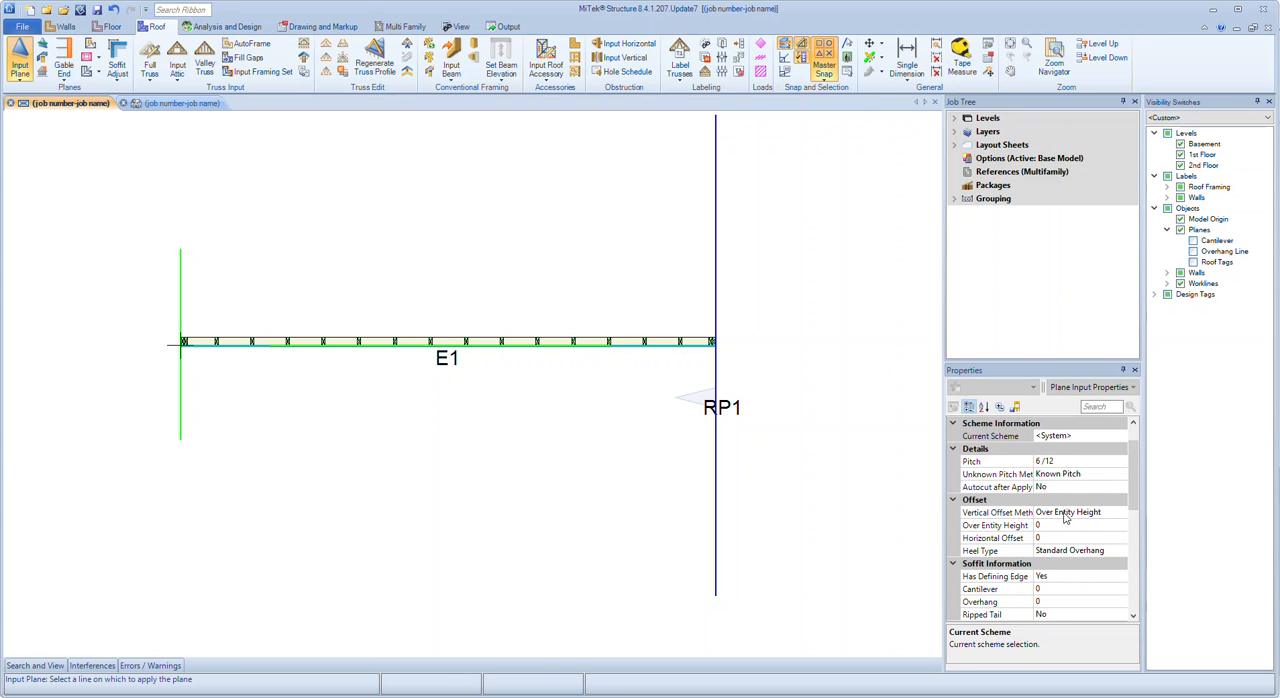
scroll(1065, 517, "down", 3)
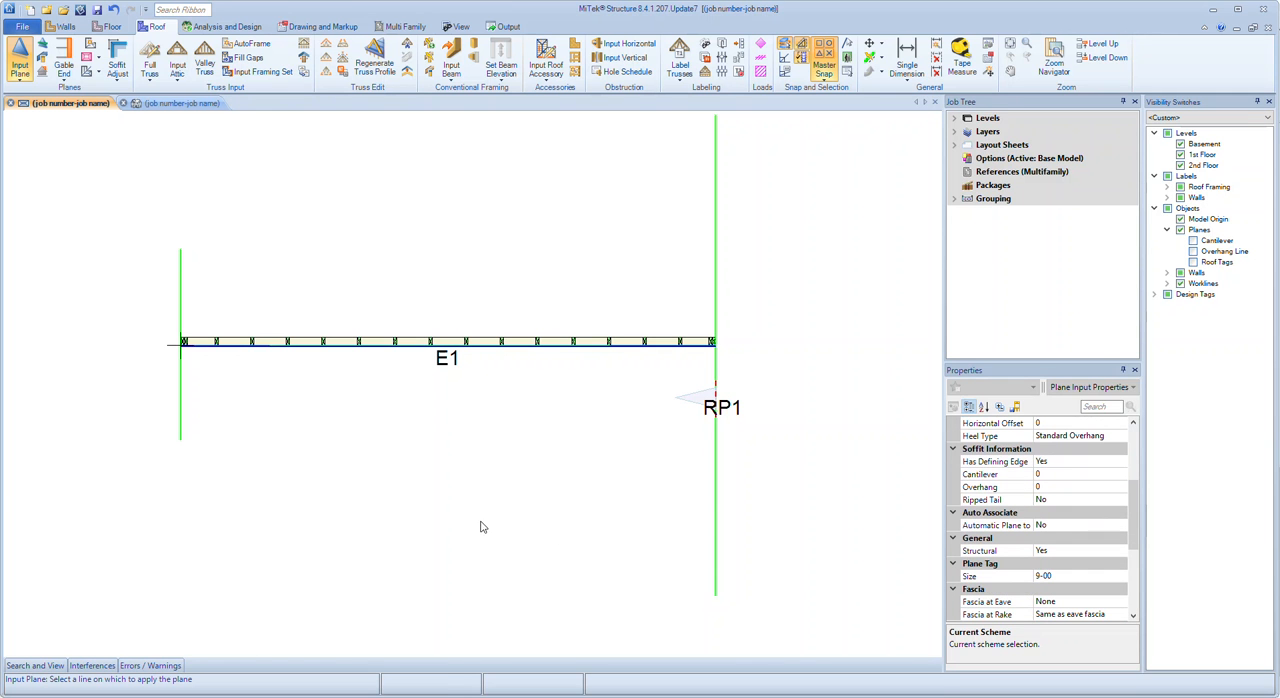
left_click(181, 401)
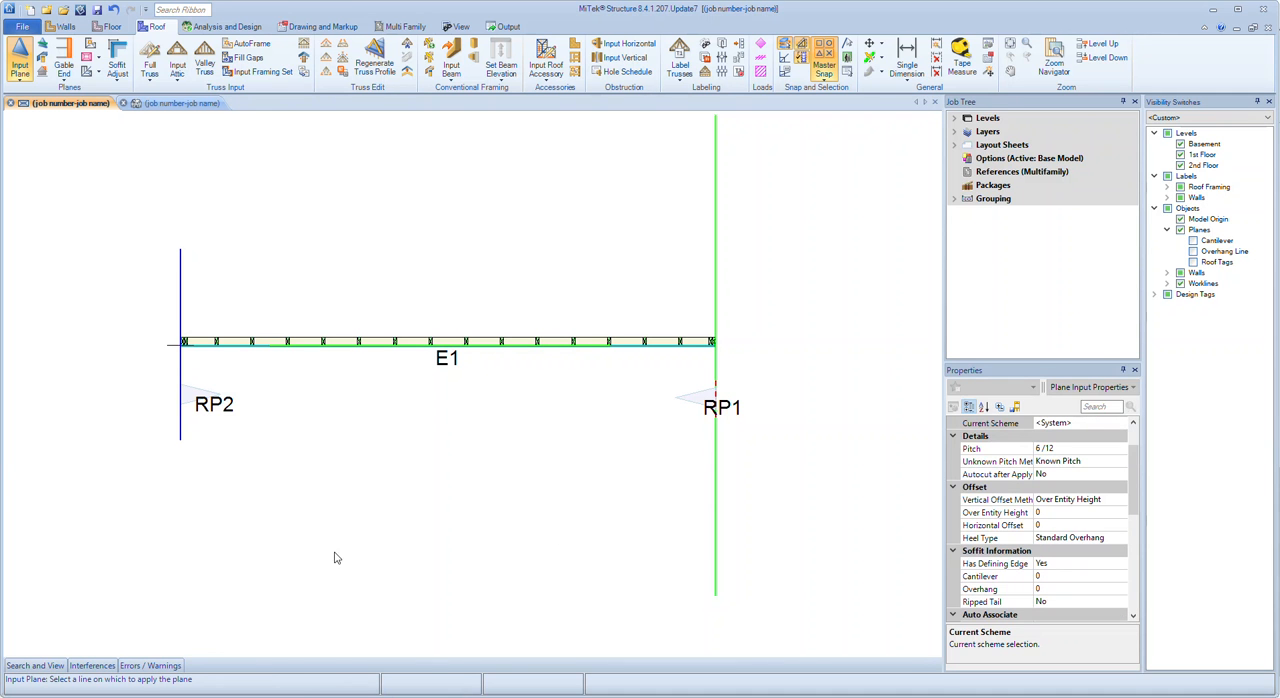
key("Escape")
Examine in the 3D view how the left roof plane sits on the wall's top plate, and check its reference elevation
key("ctrl+Tab")
mouse_move(441, 569)
middle_mouse_down()
mouse_move(397, 542)
mouse_move(461, 575)
middle_mouse_up()
scroll(220, 343, "up", 3)
mouse_move(318, 512)
middle_mouse_down()
mouse_move(304, 471)
mouse_move(316, 505)
middle_mouse_up()
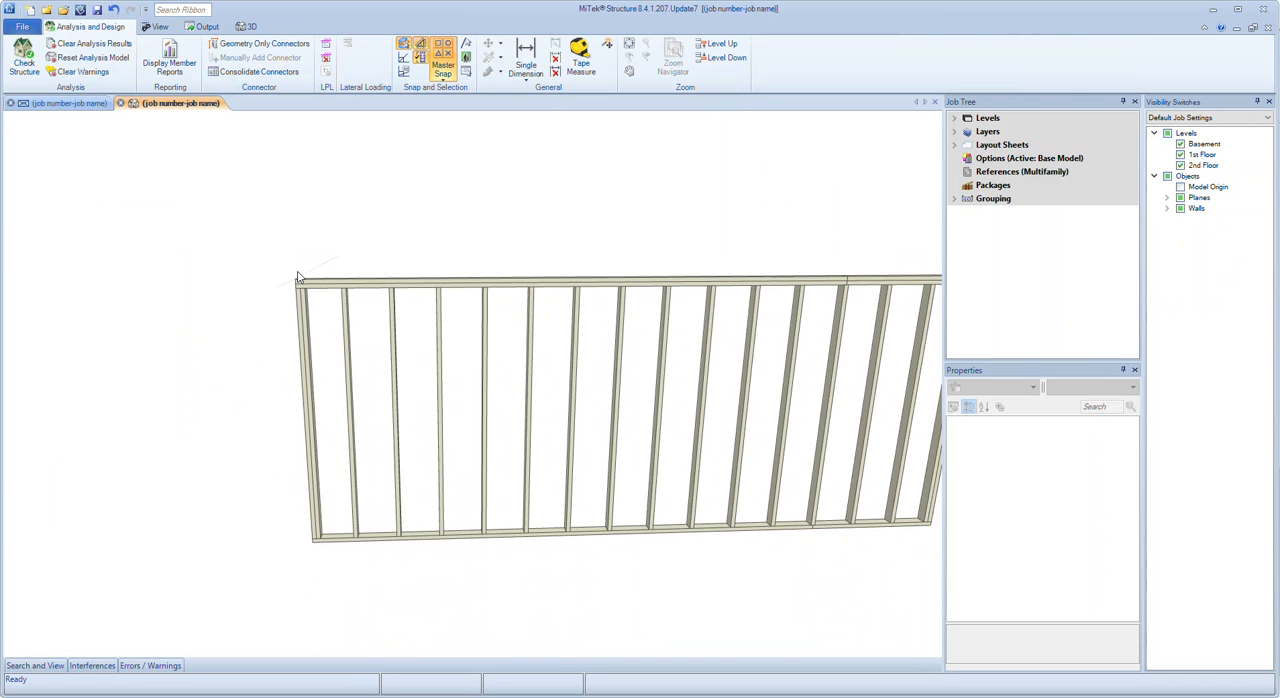
middle_click_drag(317, 360, 479, 405)
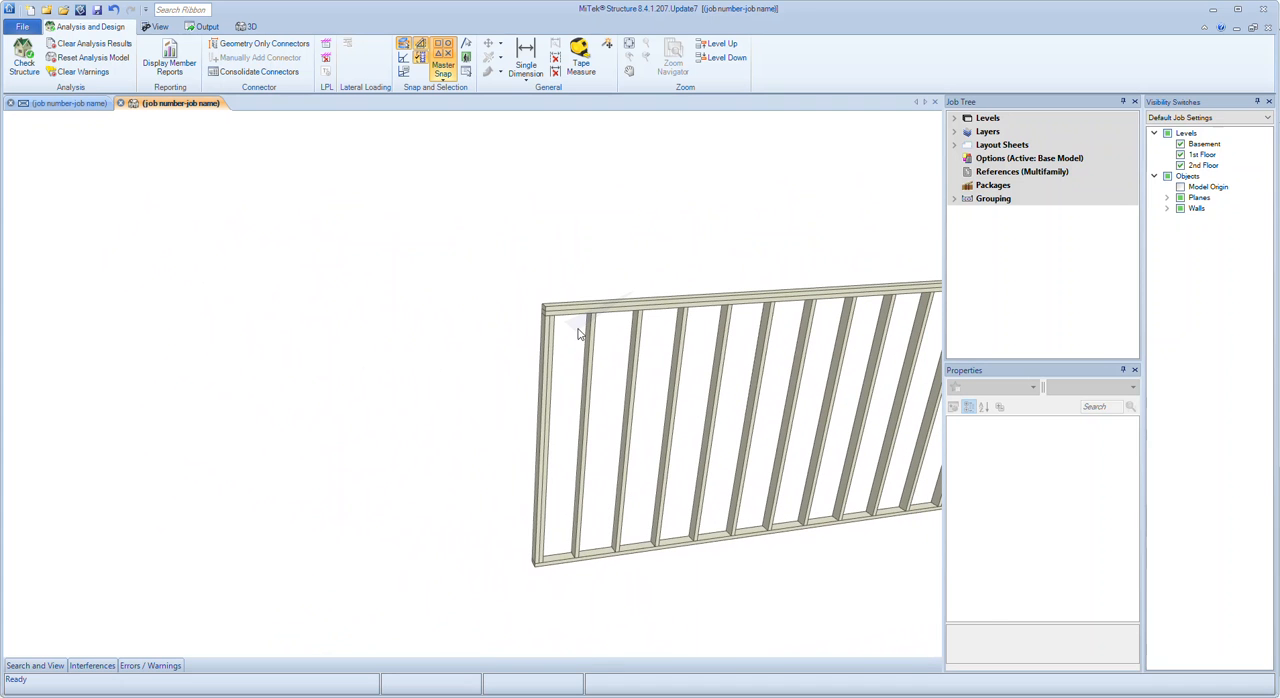
left_click(576, 328)
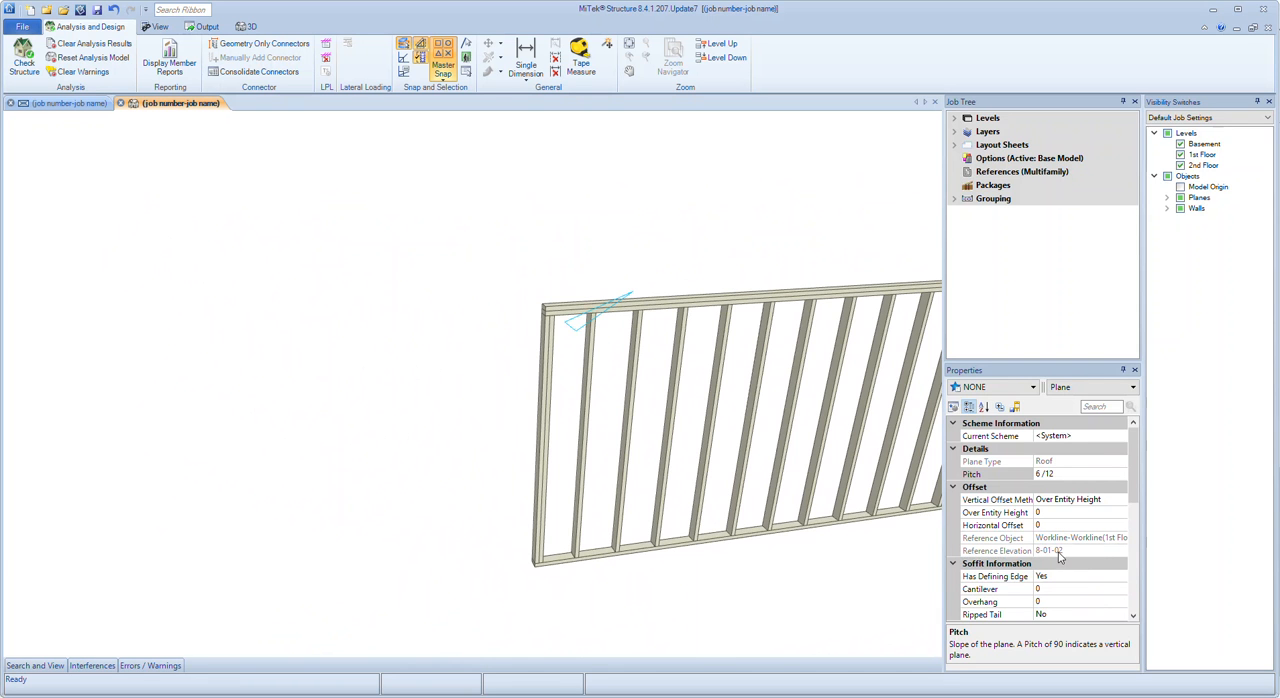
middle_click_drag(700, 526, 663, 503)
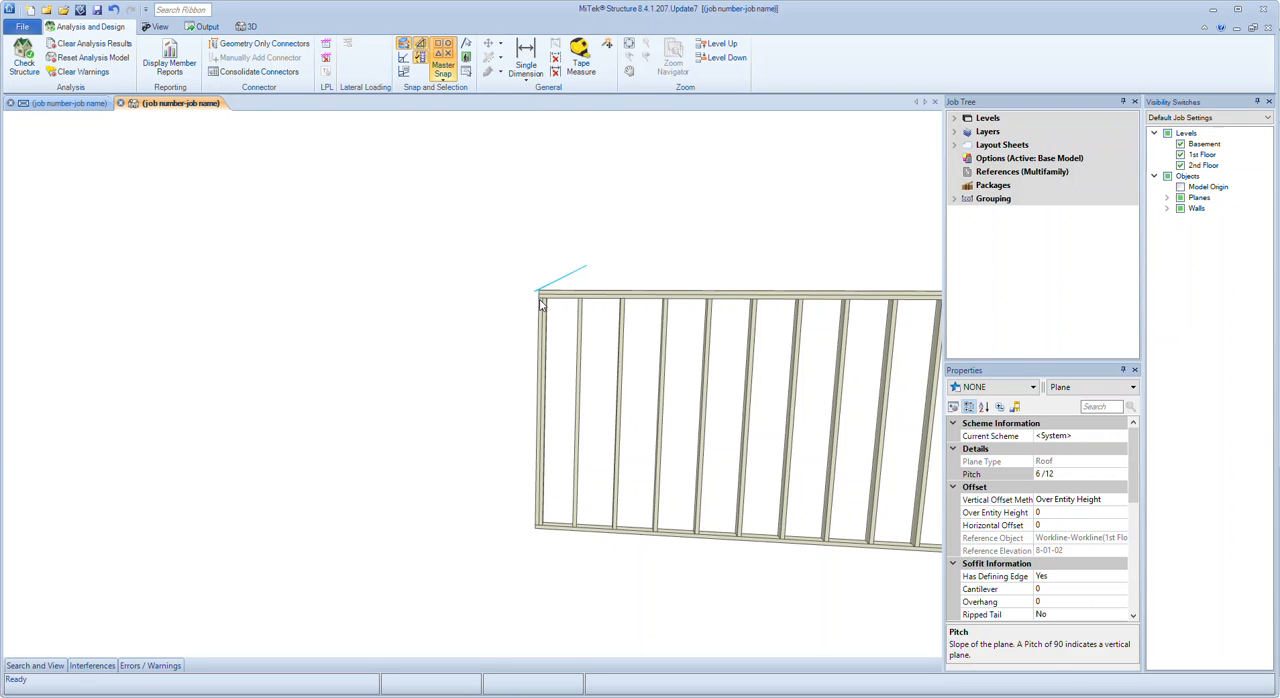
middle_click_drag(517, 395, 666, 520)
In the plan view, manually rake the top of wall E1 to roof plane RP2 only, with an offset of 0
left_click(88, 104)
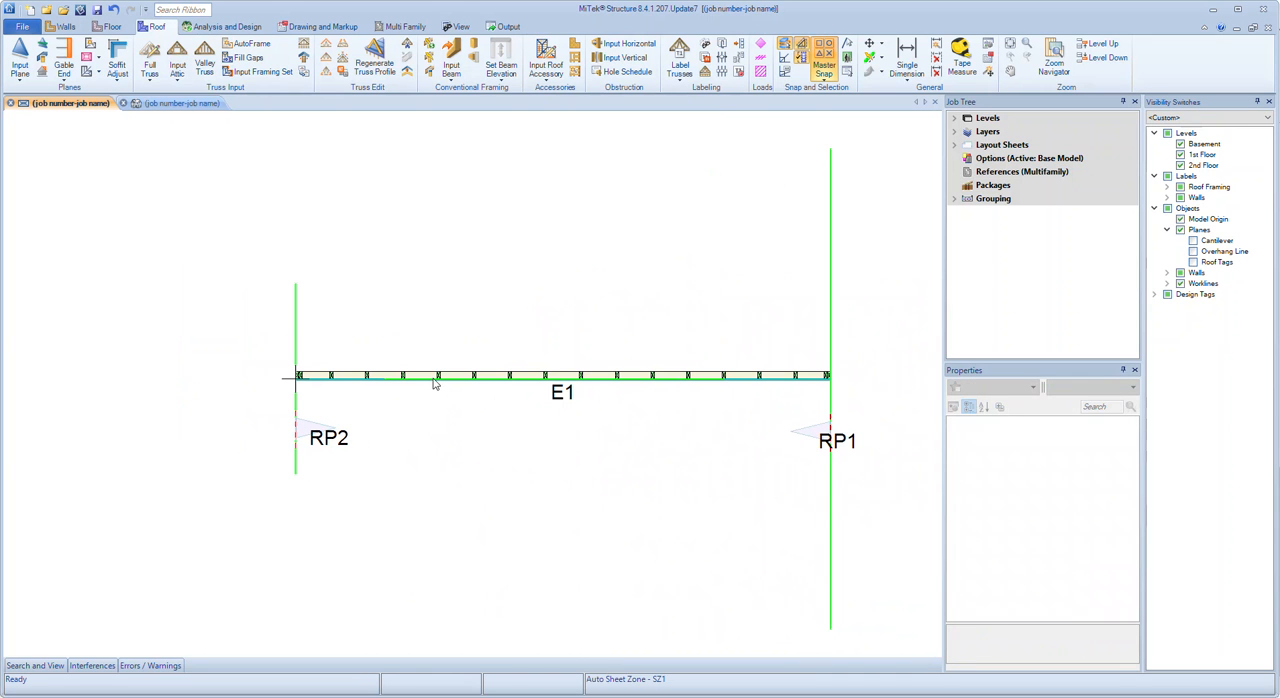
left_click(434, 385)
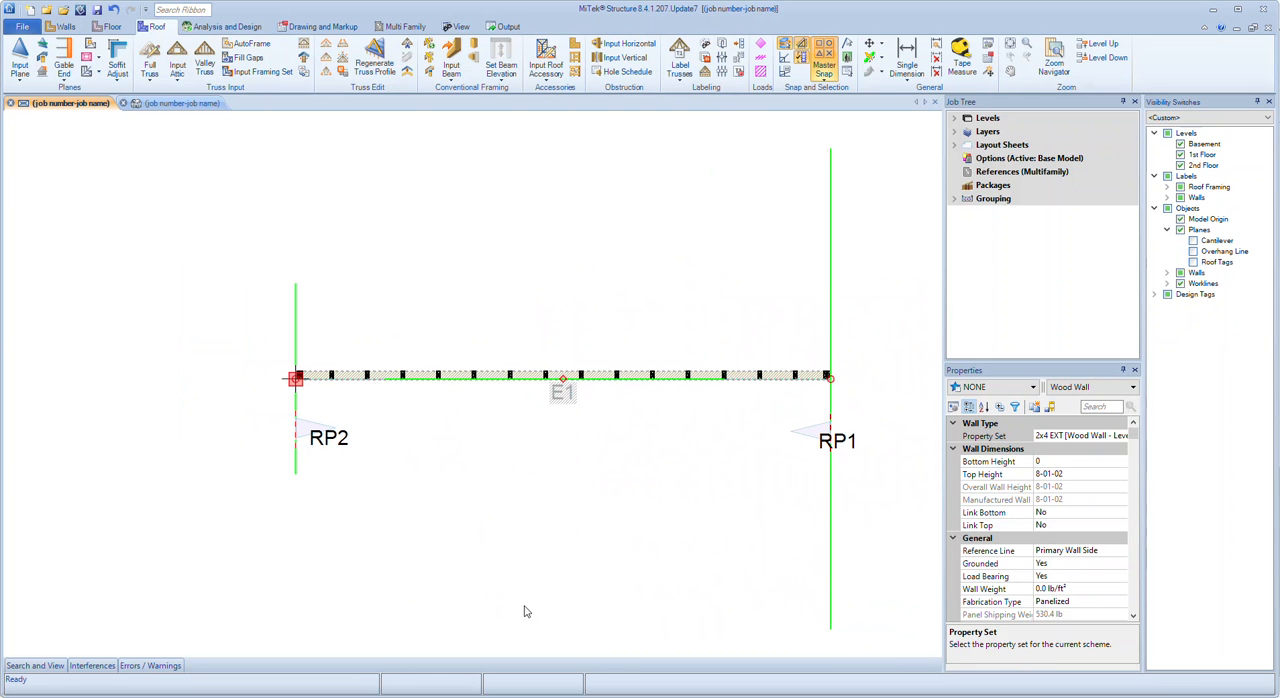
right_click(491, 273)
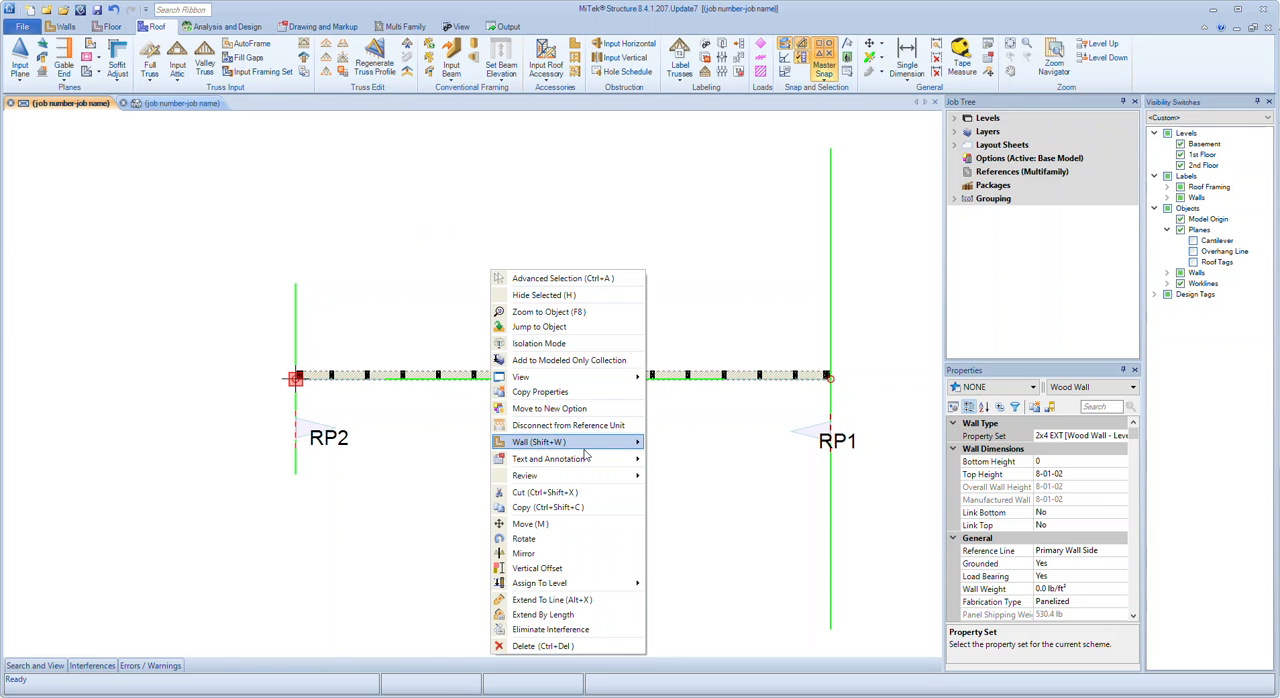
mouse_move(587, 451)
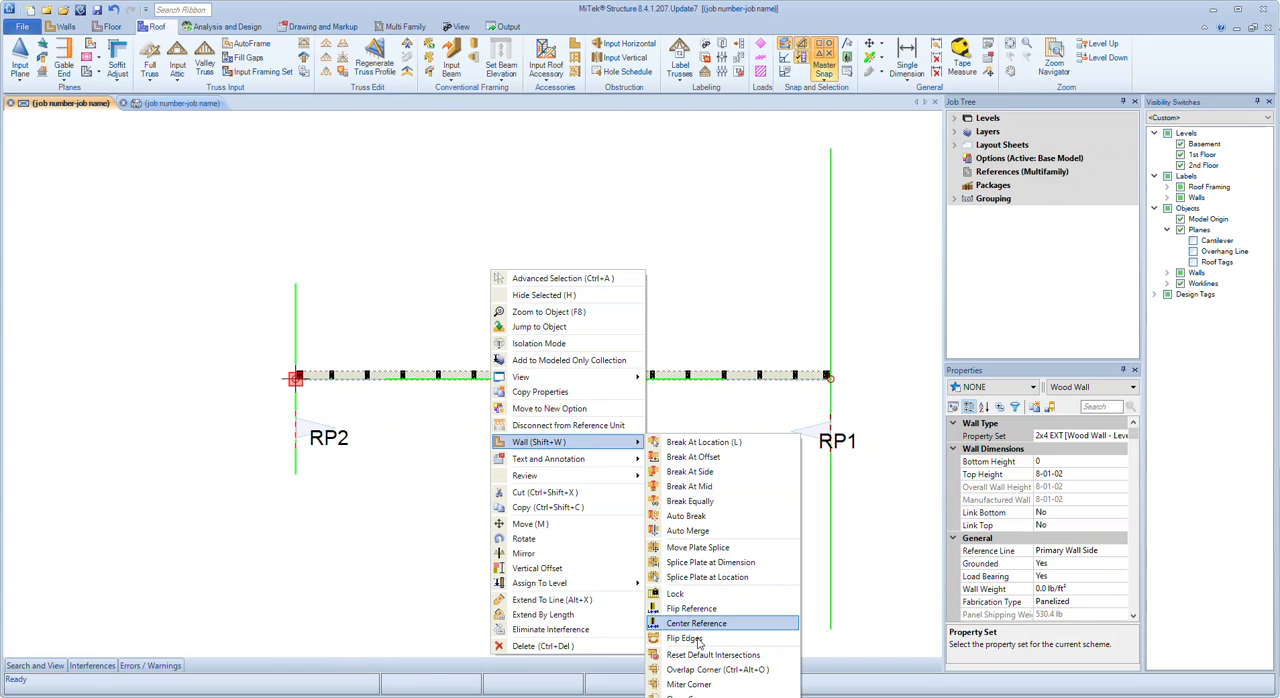
mouse_move(723, 696)
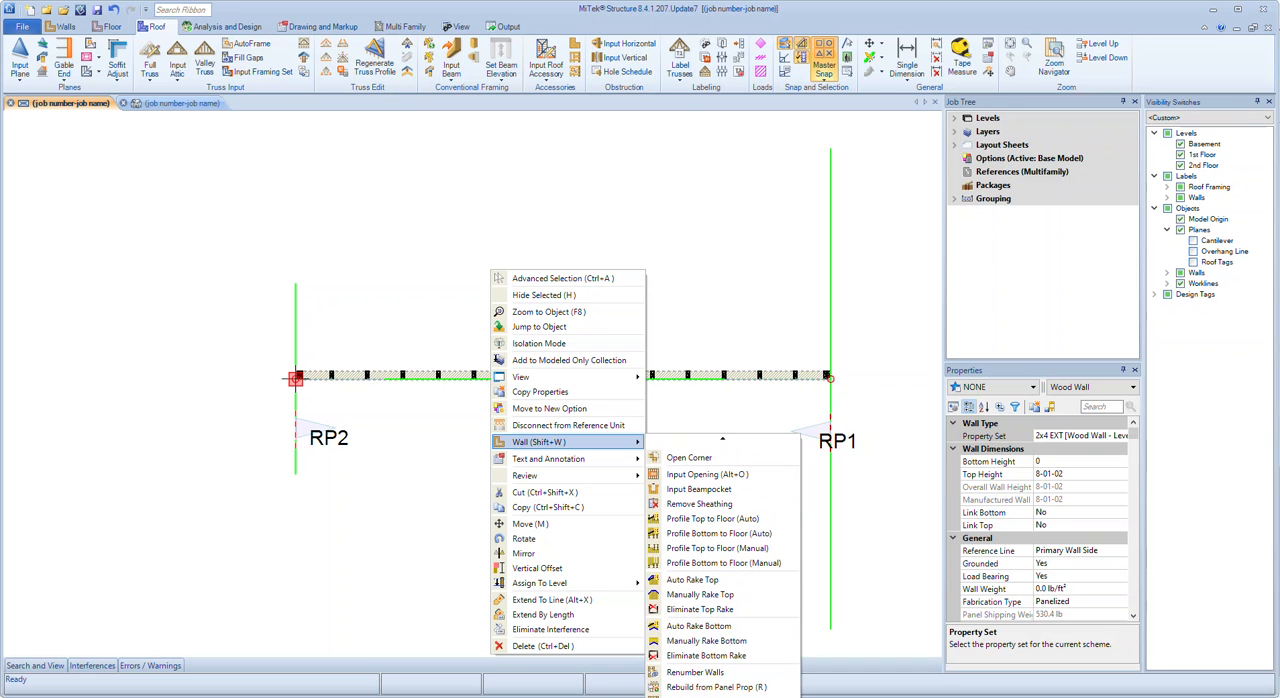
left_click(700, 595)
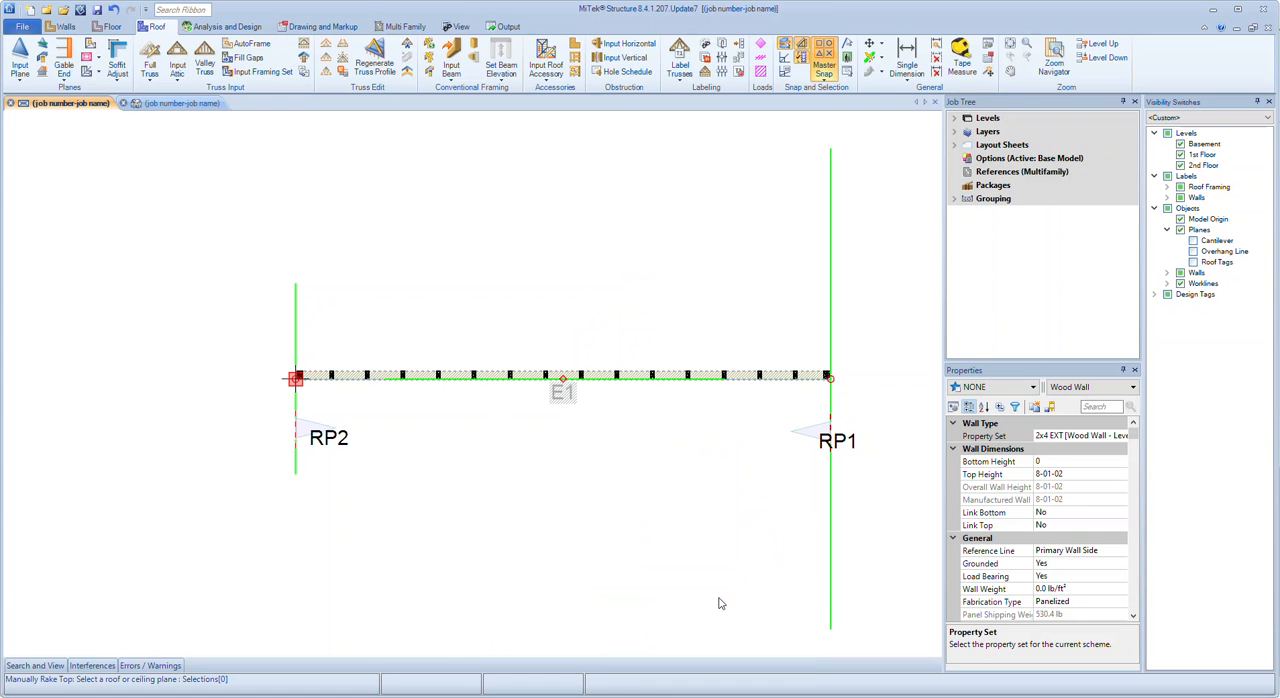
left_click(310, 428)
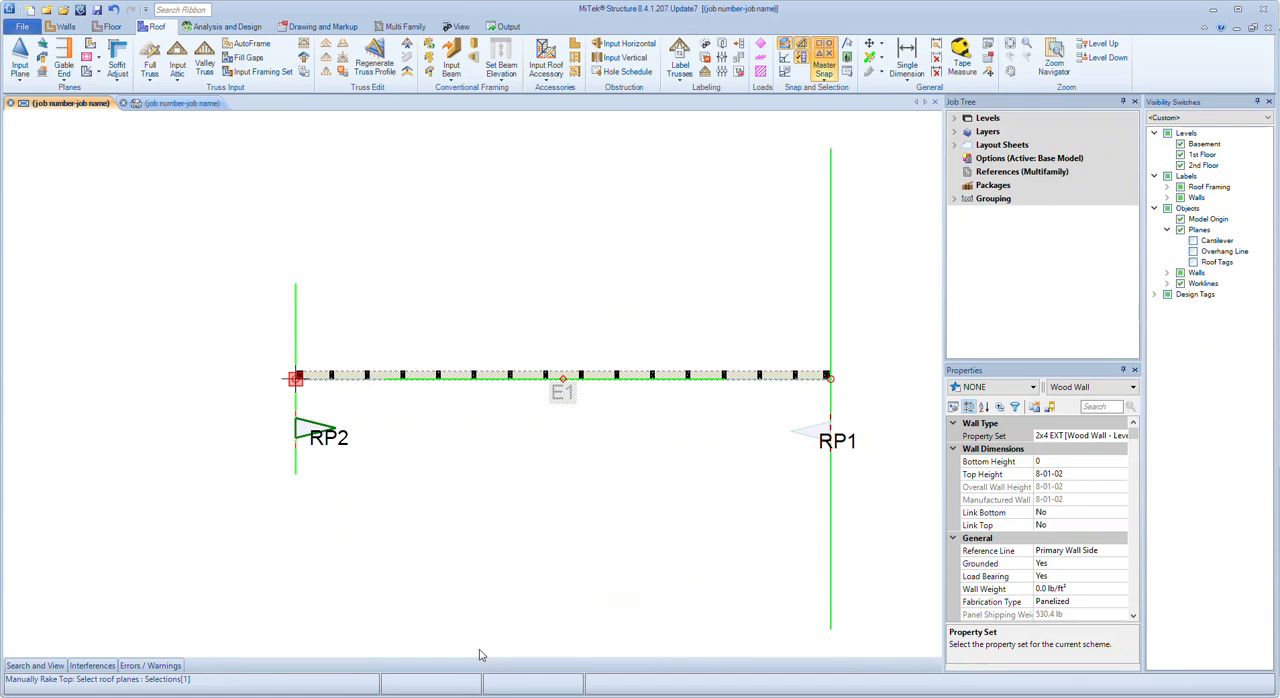
right_click(495, 440)
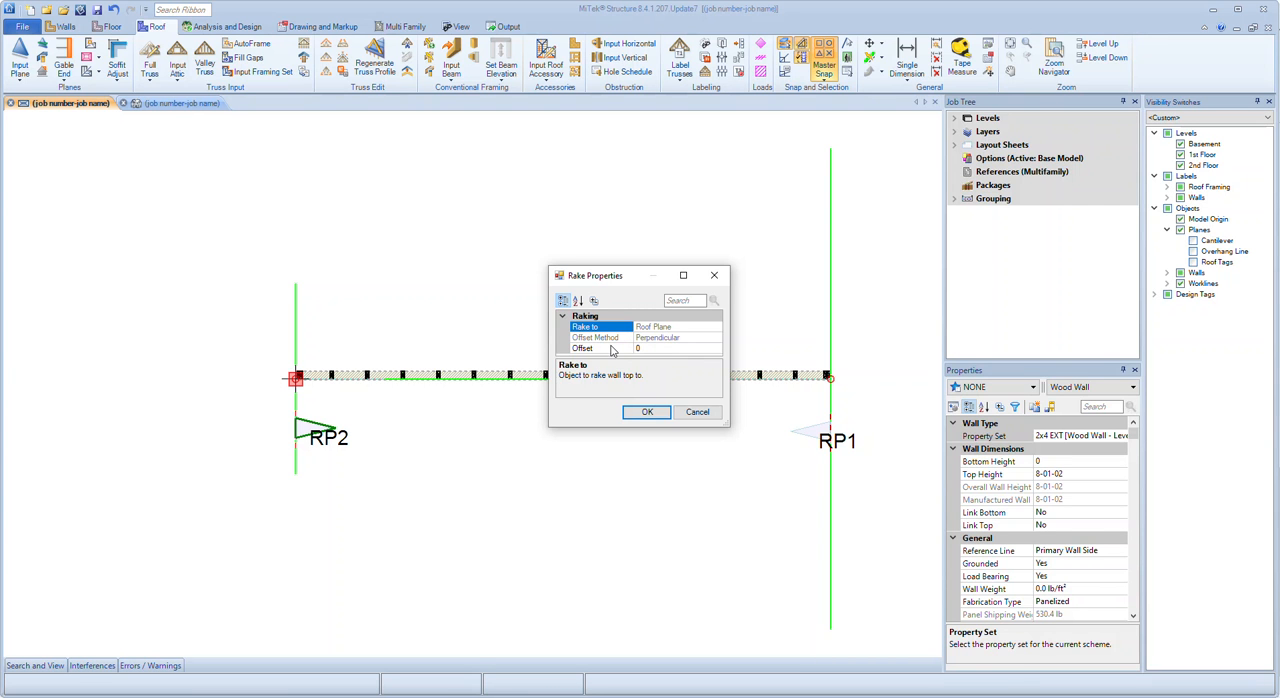
left_click(647, 412)
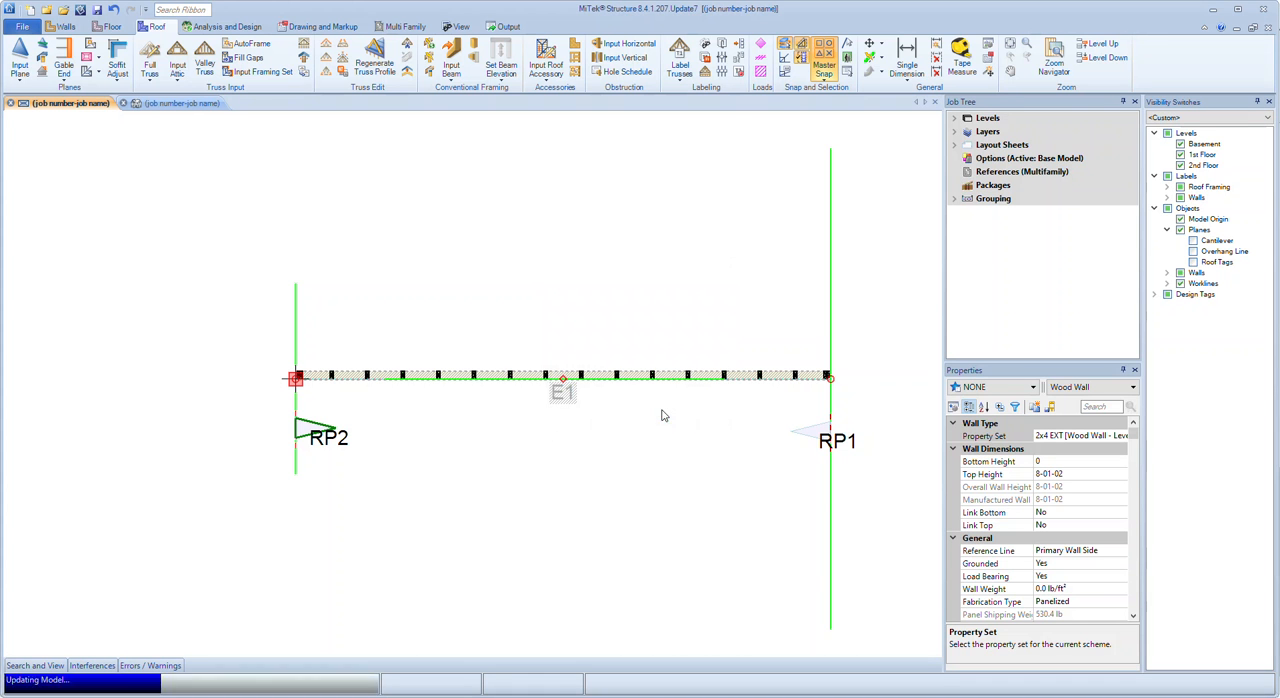
left_click(505, 448)
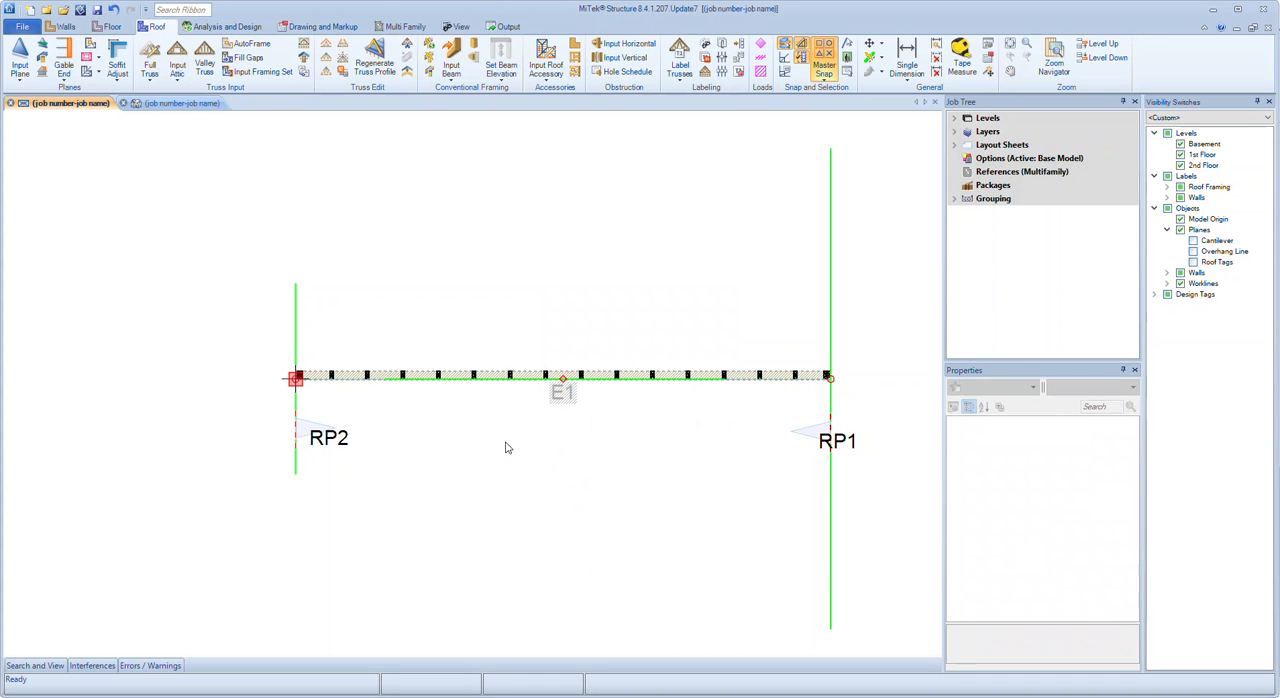
Inspect the raked wall in the 3D view and undo the rake to the single roof plane
key("ctrl+Tab")
scroll(318, 388, "down", 3)
scroll(826, 540, "up", 1)
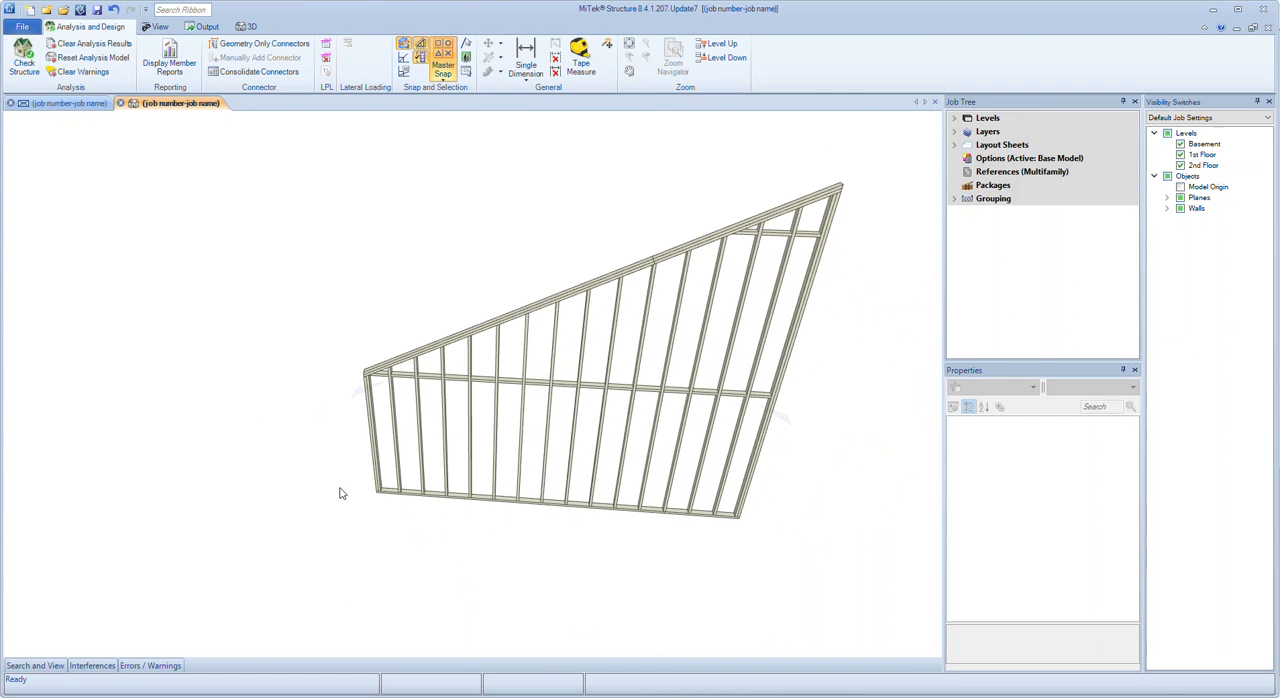
left_click(94, 104)
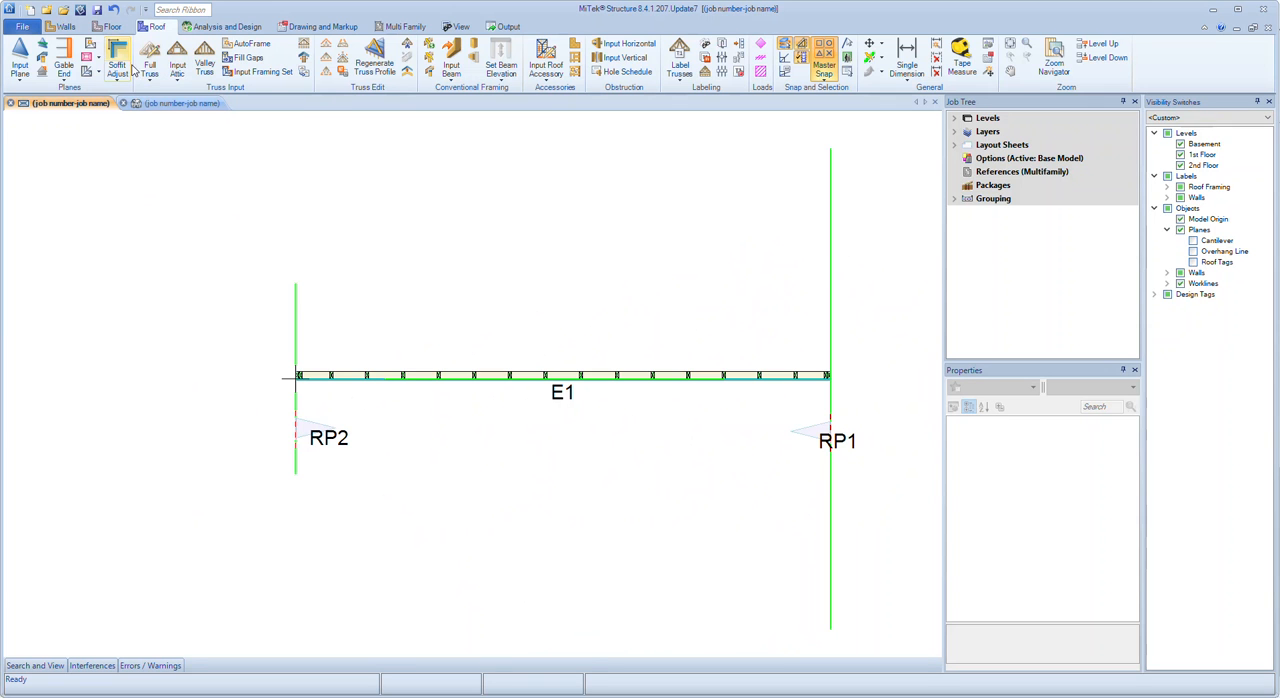
left_click(176, 104)
left_click(113, 9)
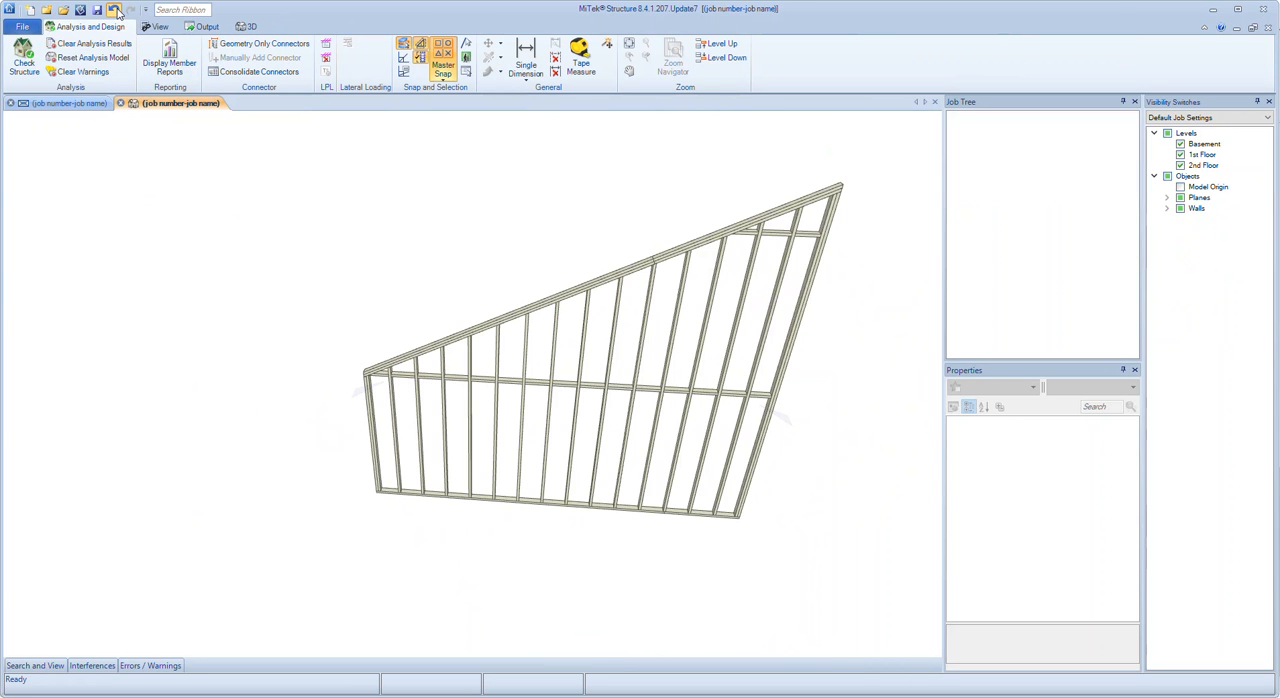
In the plan view, manually rake the top of wall E1 to both roof planes, picking RP2 first and RP1 second, with an offset of 0
left_click(66, 103)
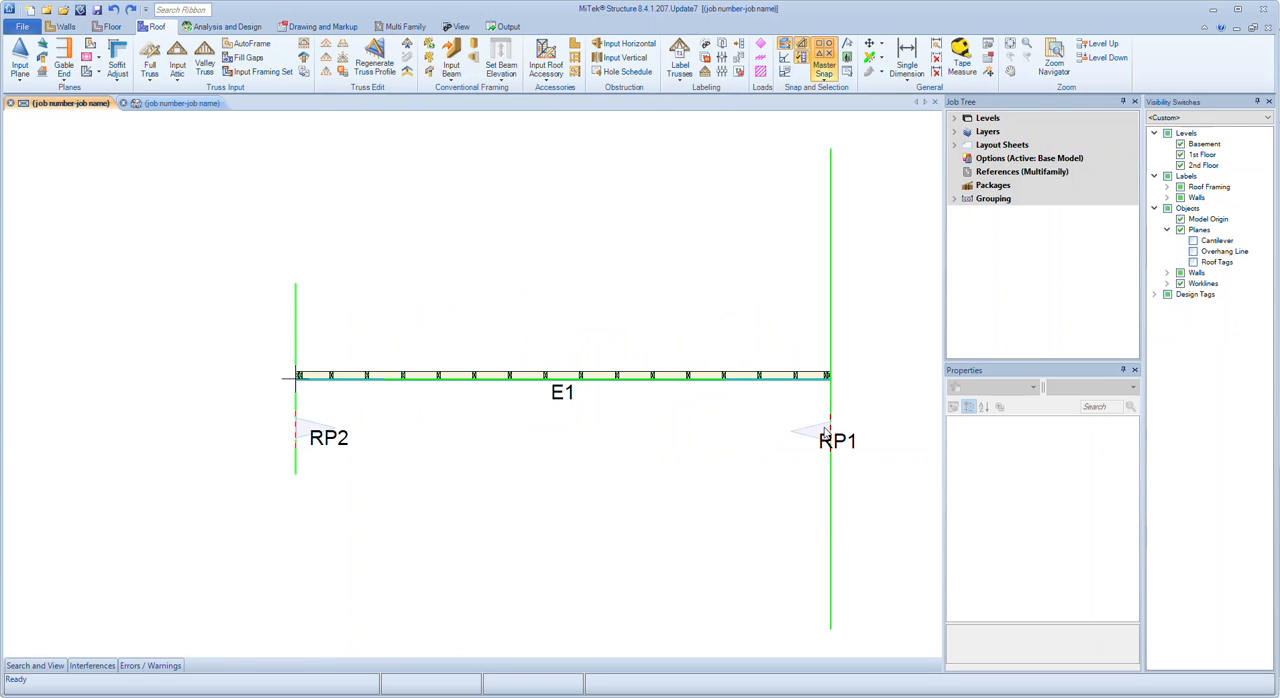
left_click(563, 377)
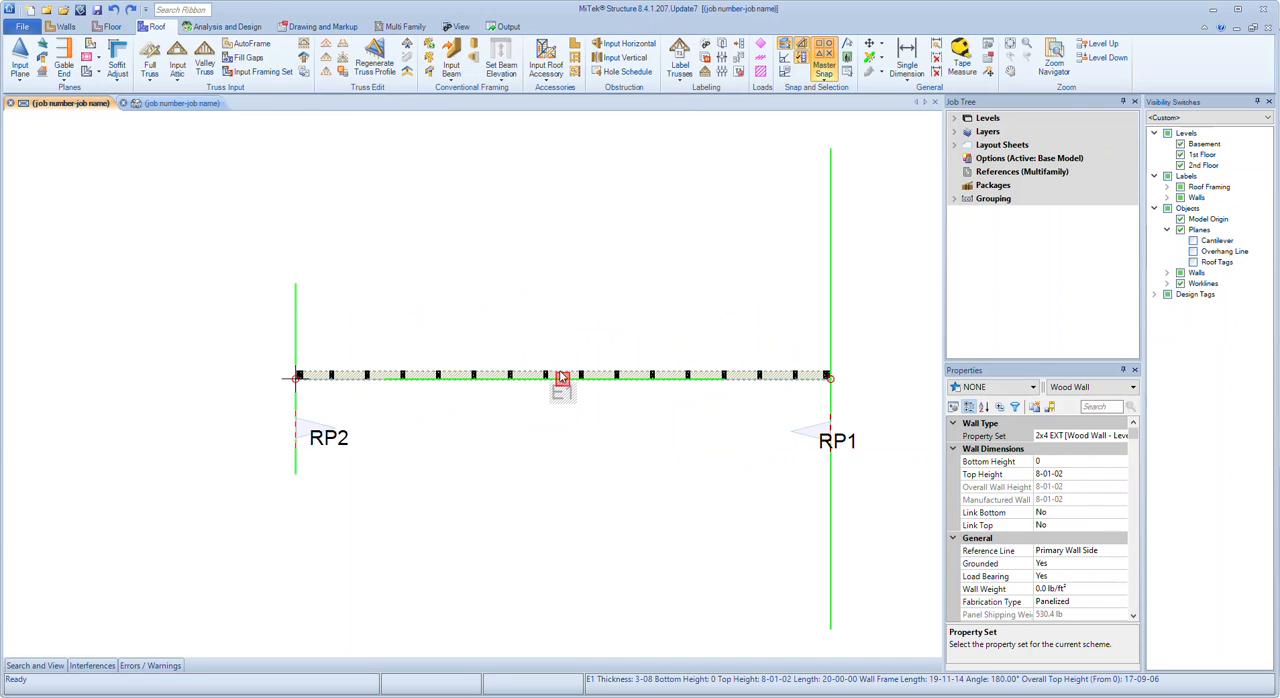
right_click(557, 331)
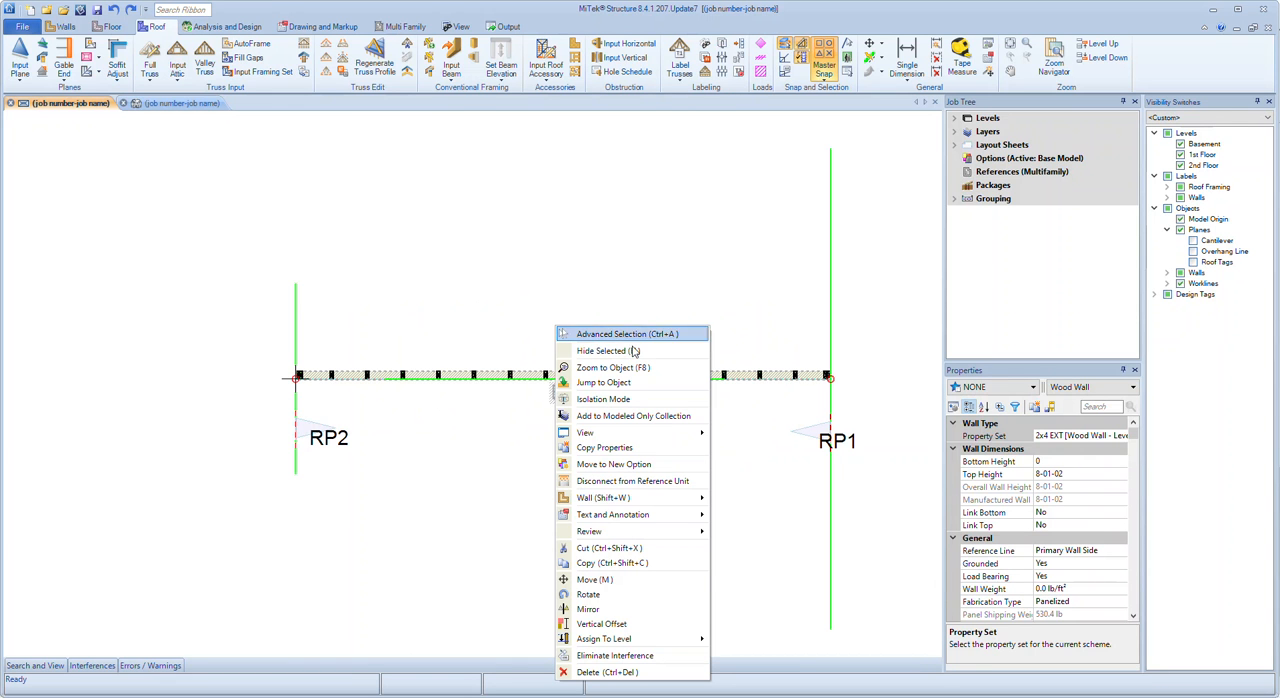
mouse_move(650, 500)
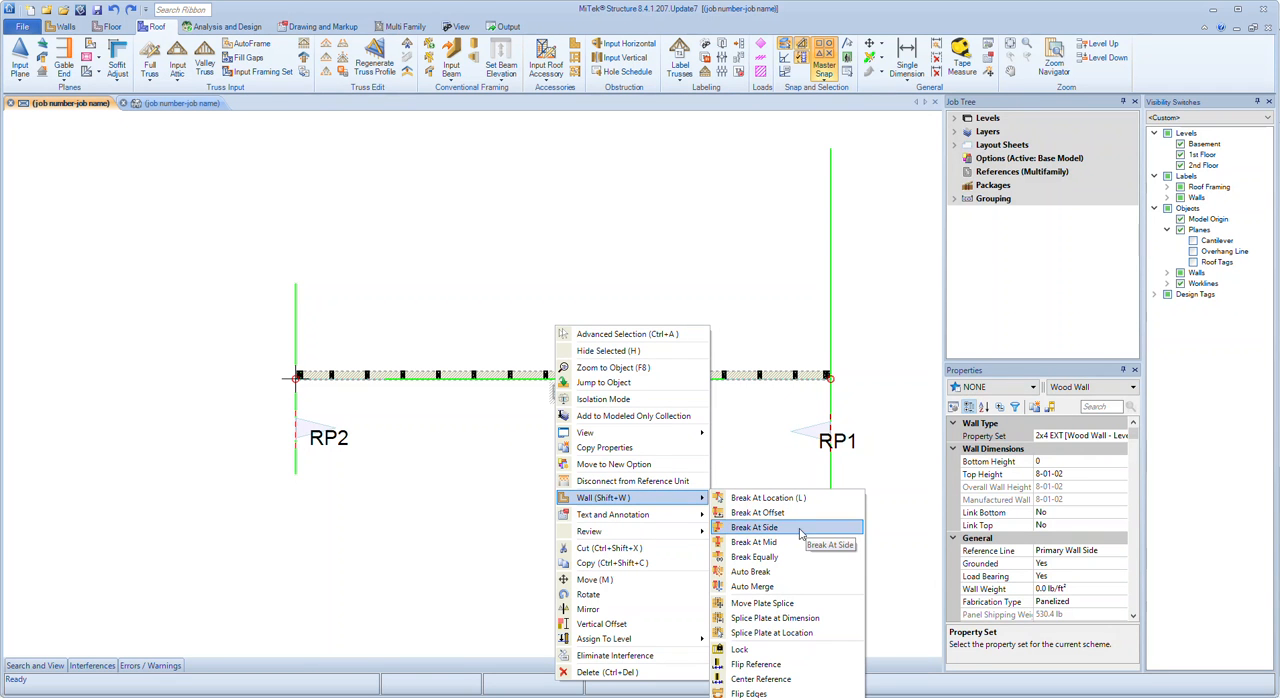
mouse_move(787, 696)
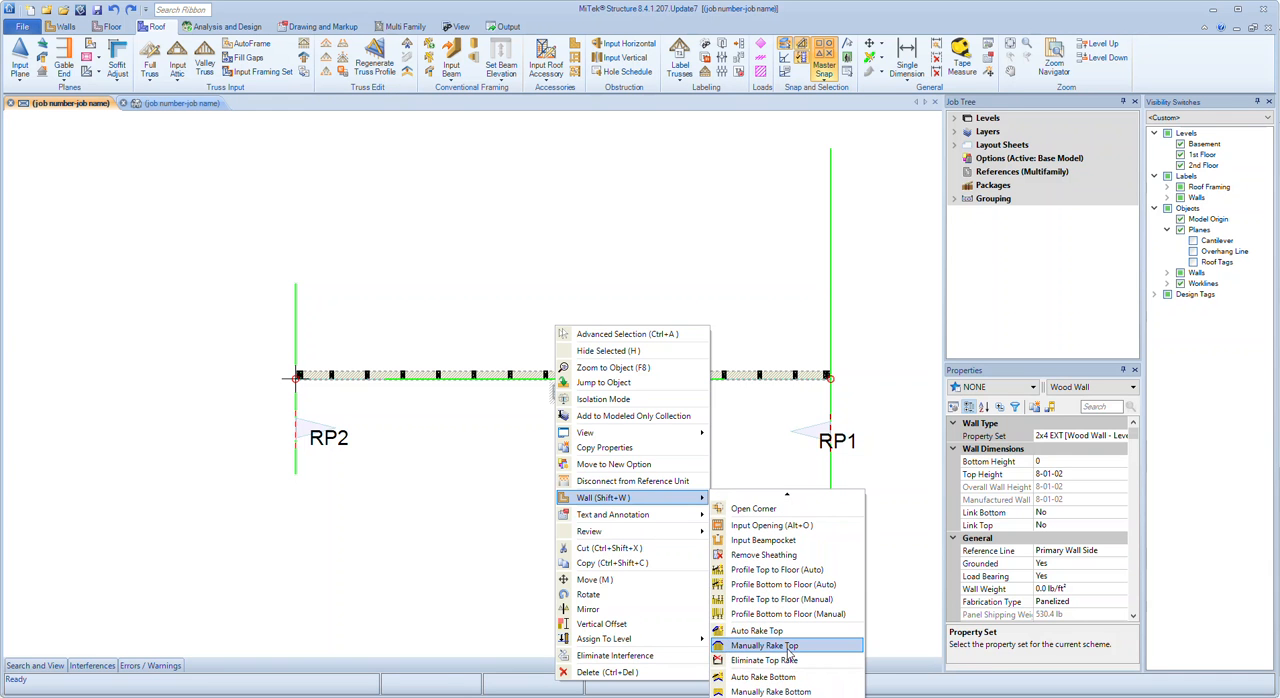
left_click(789, 646)
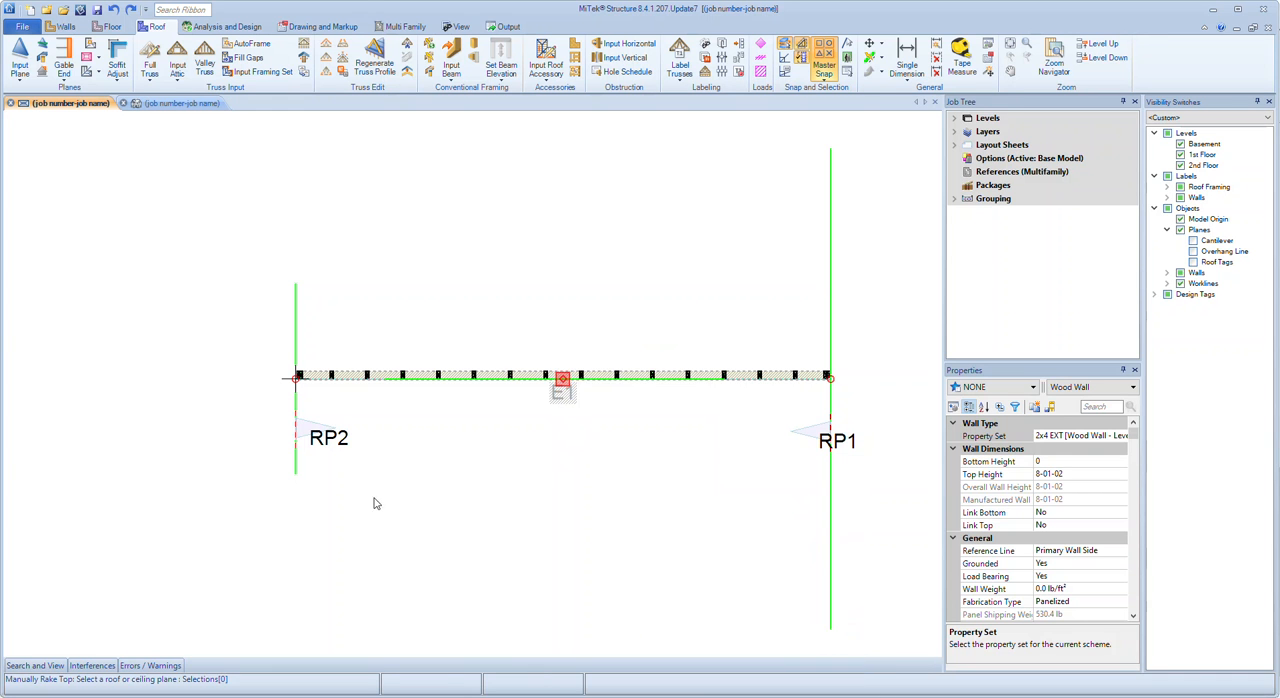
left_click(308, 427)
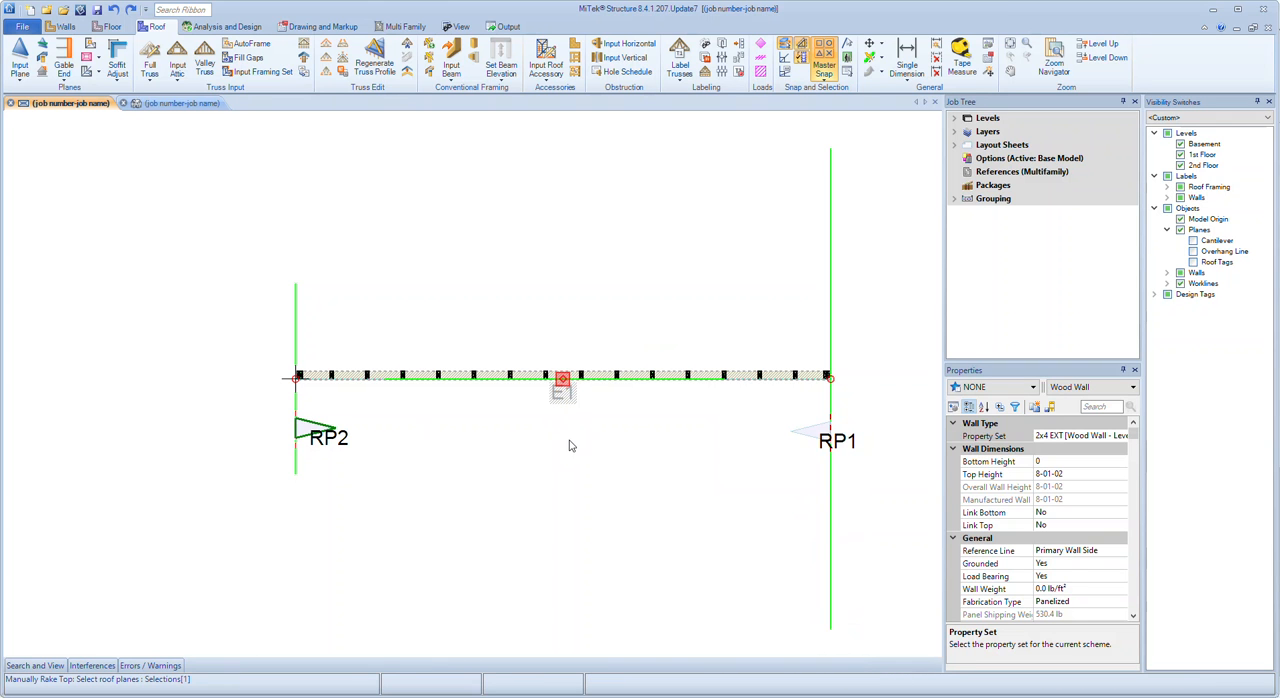
left_click(815, 430)
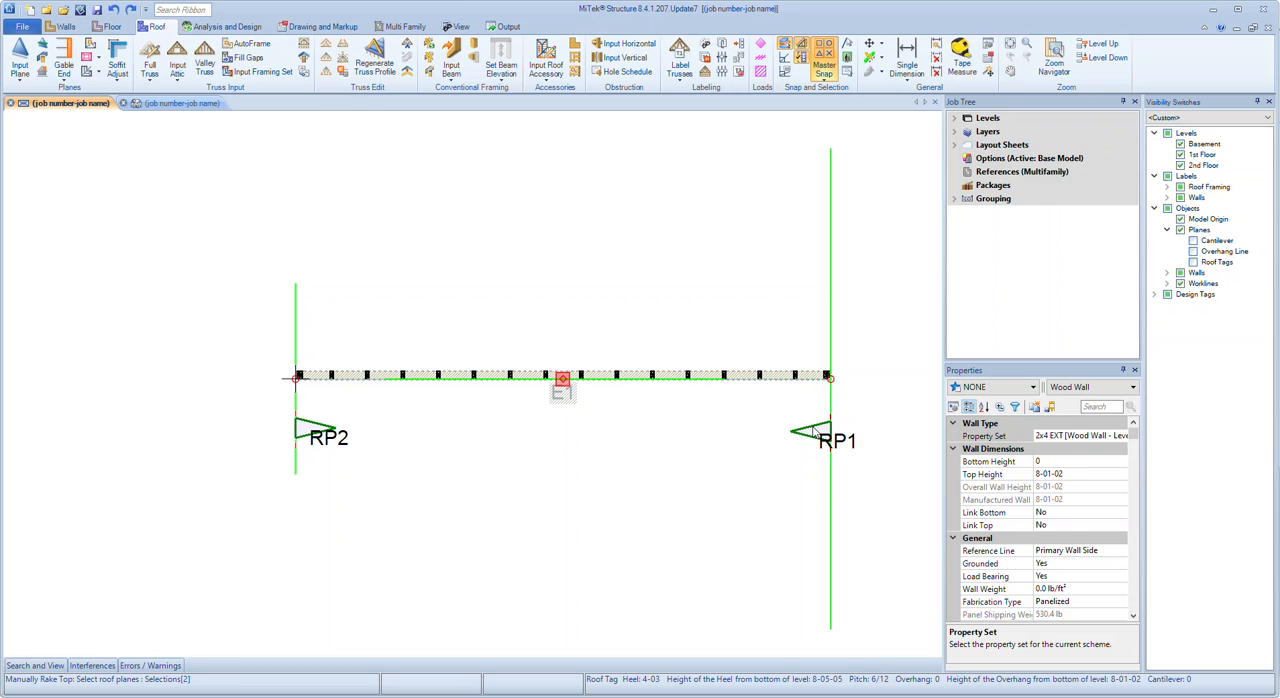
key("Return")
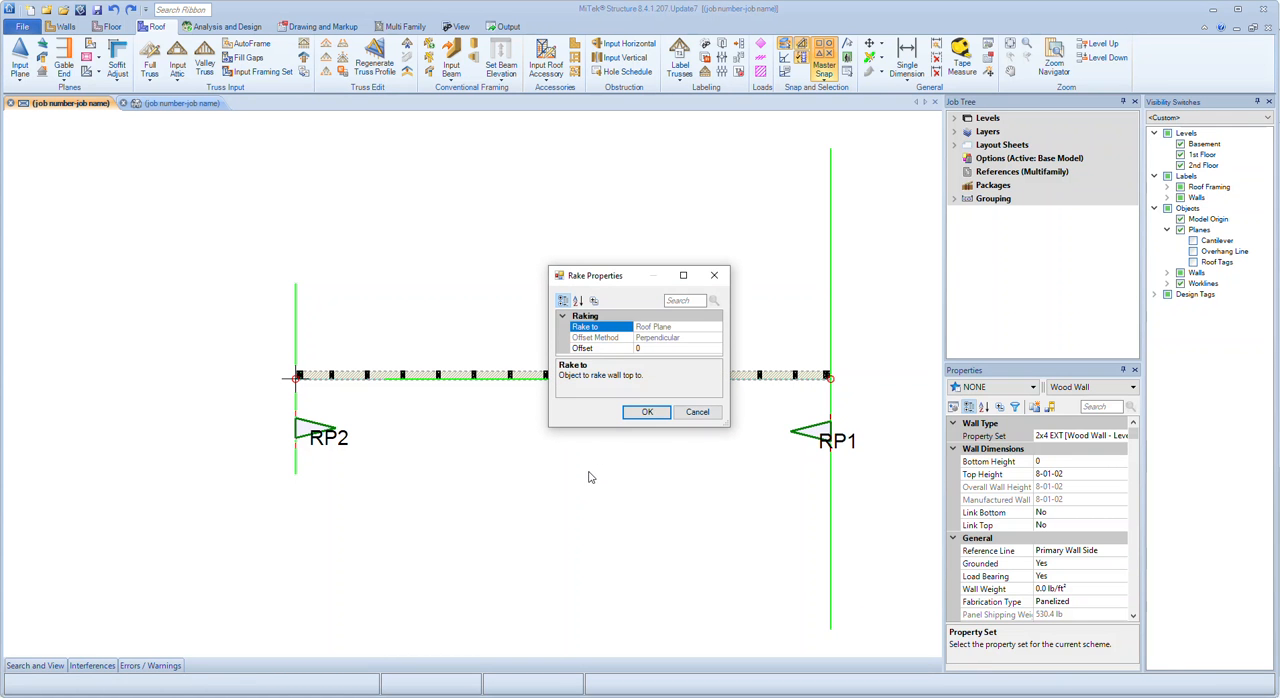
left_click(643, 412)
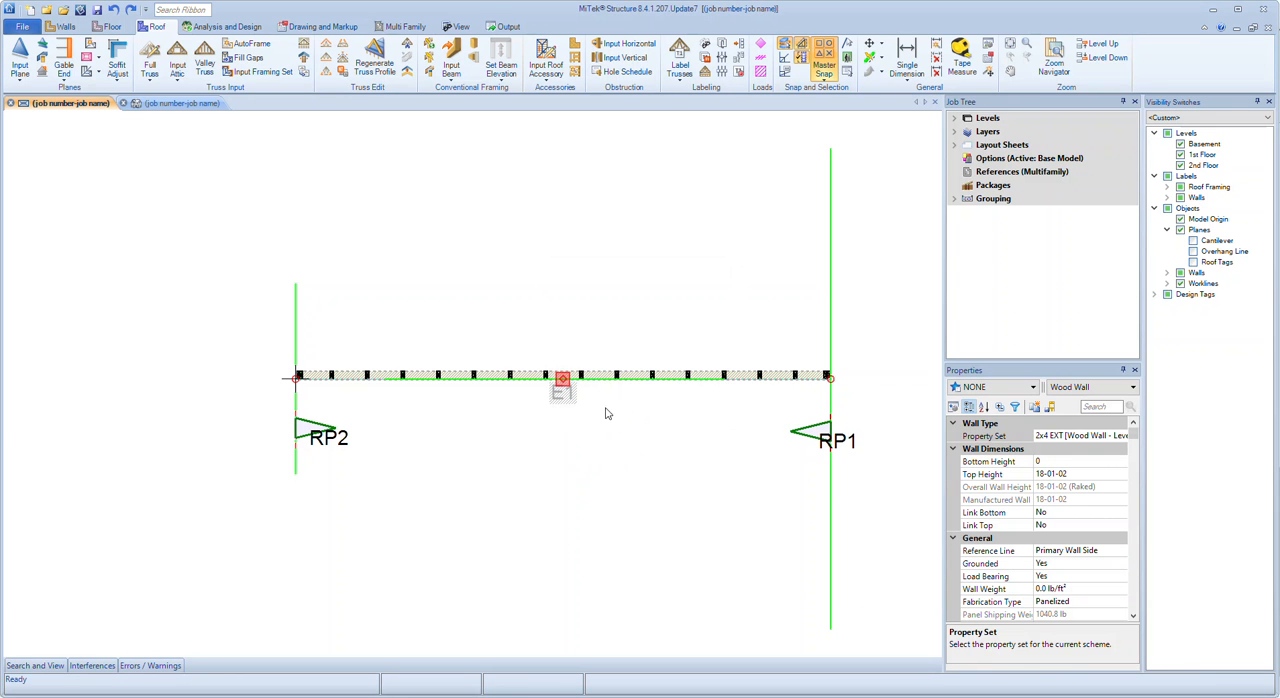
Inspect the wall raked to both roof planes in the 3D view and undo that rake
key("ctrl+Tab")
middle_click_drag(634, 528, 615, 503)
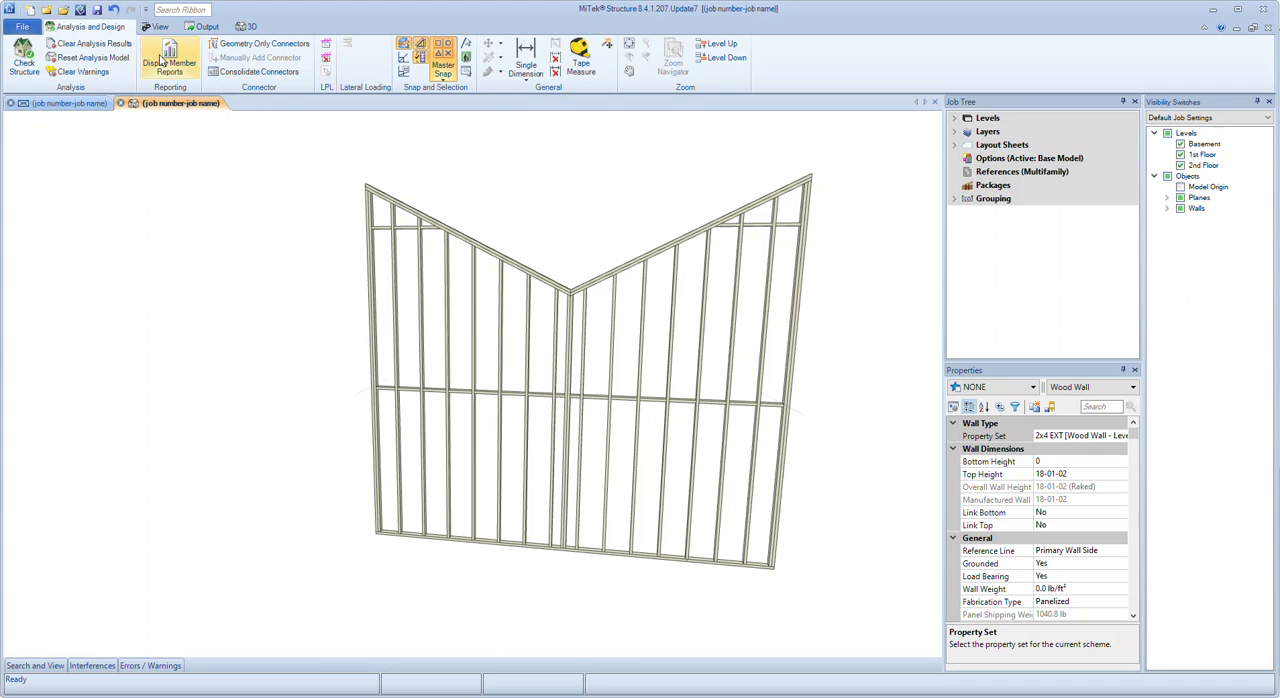
left_click(113, 9)
In the plan view, manually rake the top of wall E1 again, picking RP1 first and RP2 second, with an offset of 0
left_click(86, 102)
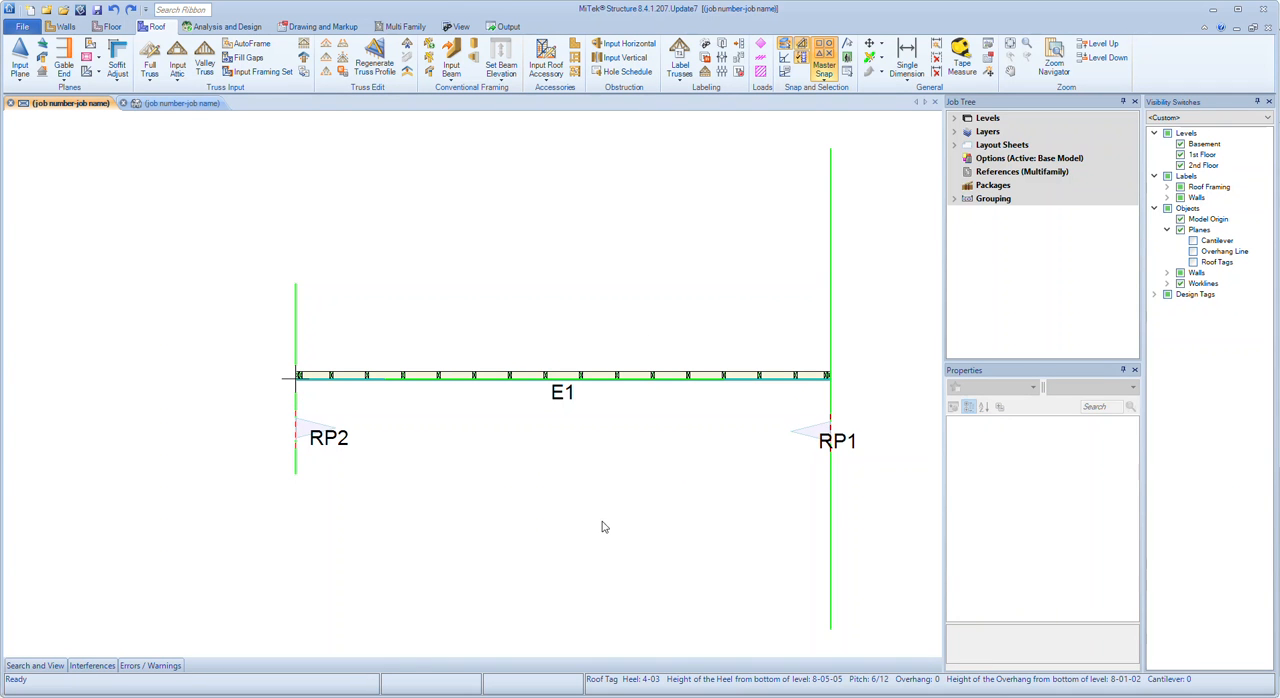
left_click(569, 380)
right_click(609, 376)
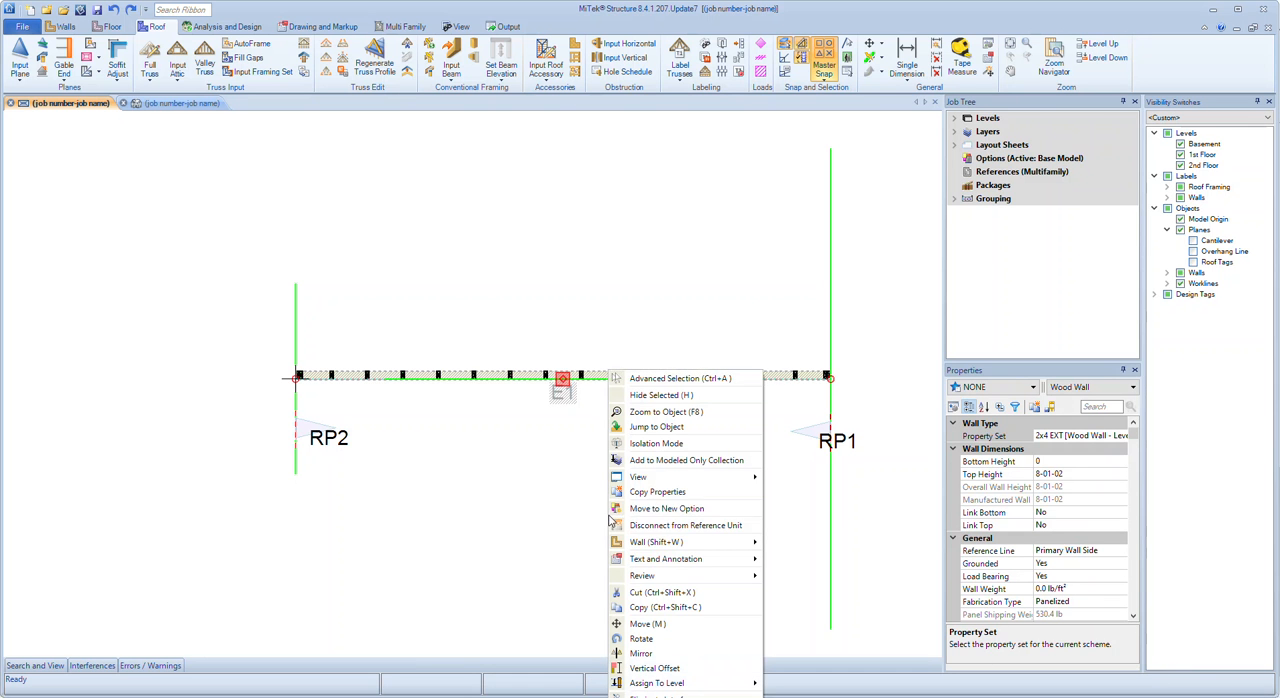
mouse_move(676, 542)
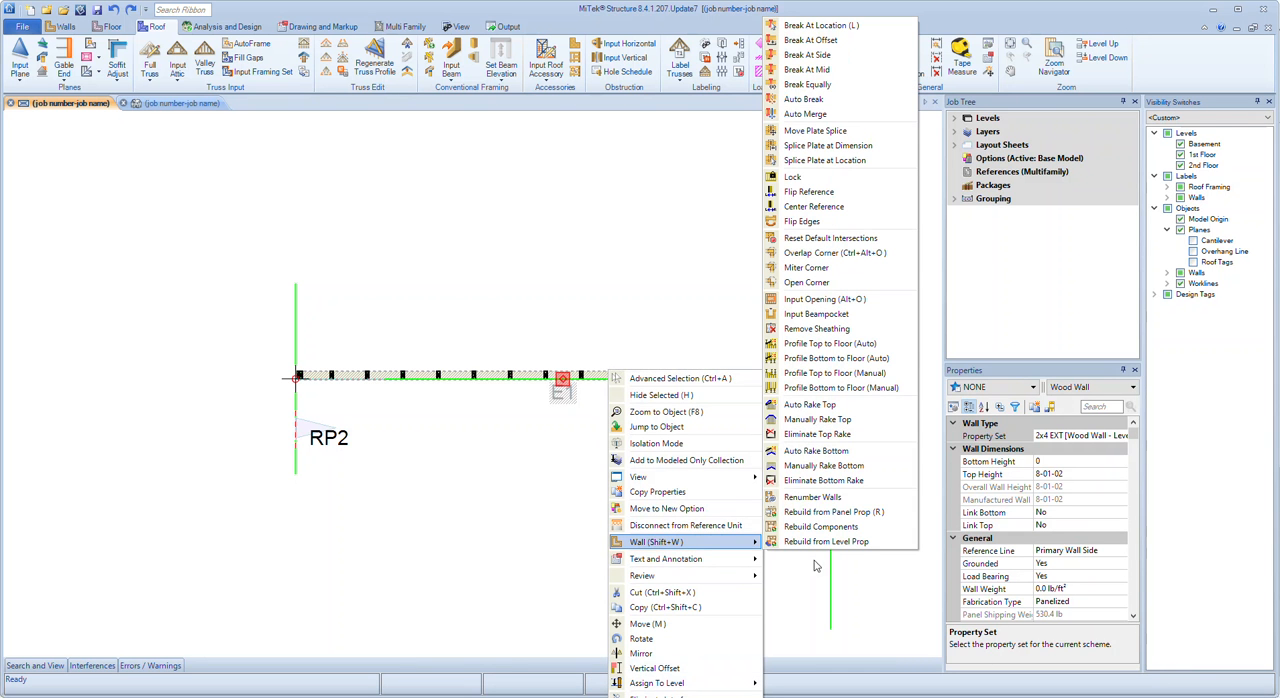
left_click(843, 421)
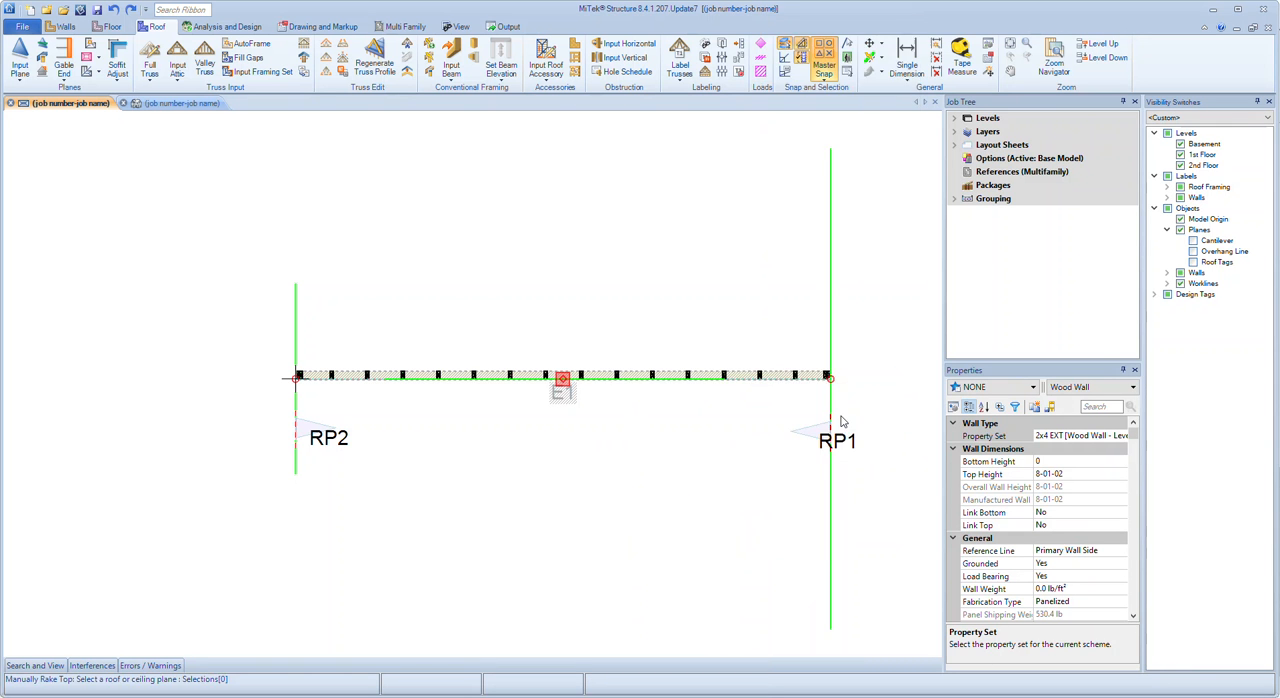
left_click(808, 433)
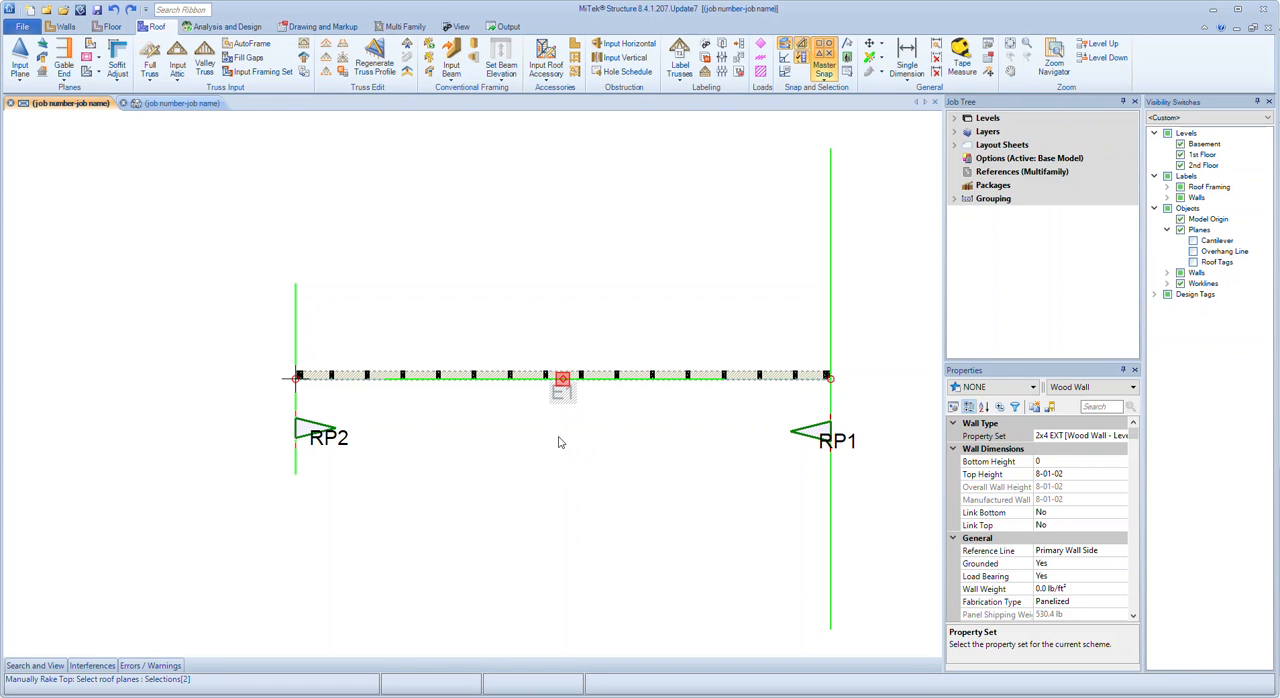
key("Return")
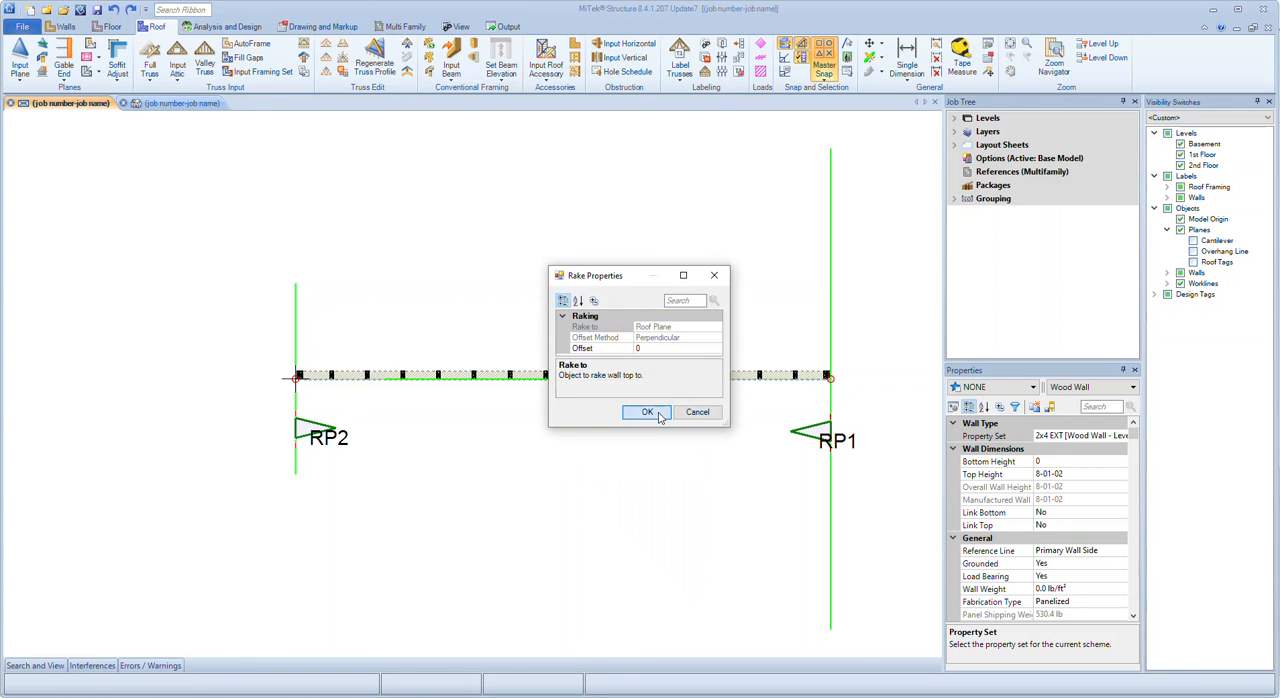
left_click(652, 412)
In the 3D view, inspect the gable-shaped wall and measure along its bottom plate from the joint between the peak studs to the left end
key("ctrl+Tab")
mouse_move(520, 568)
middle_mouse_down()
mouse_move(581, 548)
mouse_move(620, 560)
mouse_move(534, 583)
middle_mouse_up()
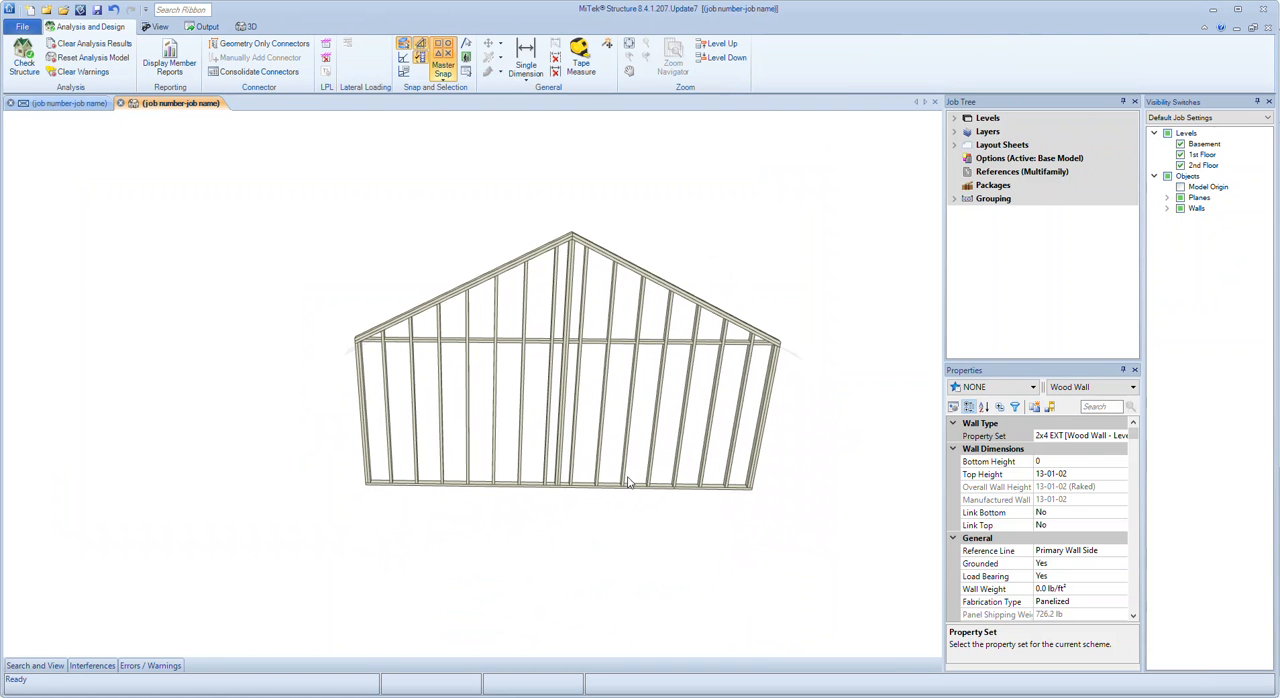
left_click(581, 60)
scroll(551, 531, "up", 10)
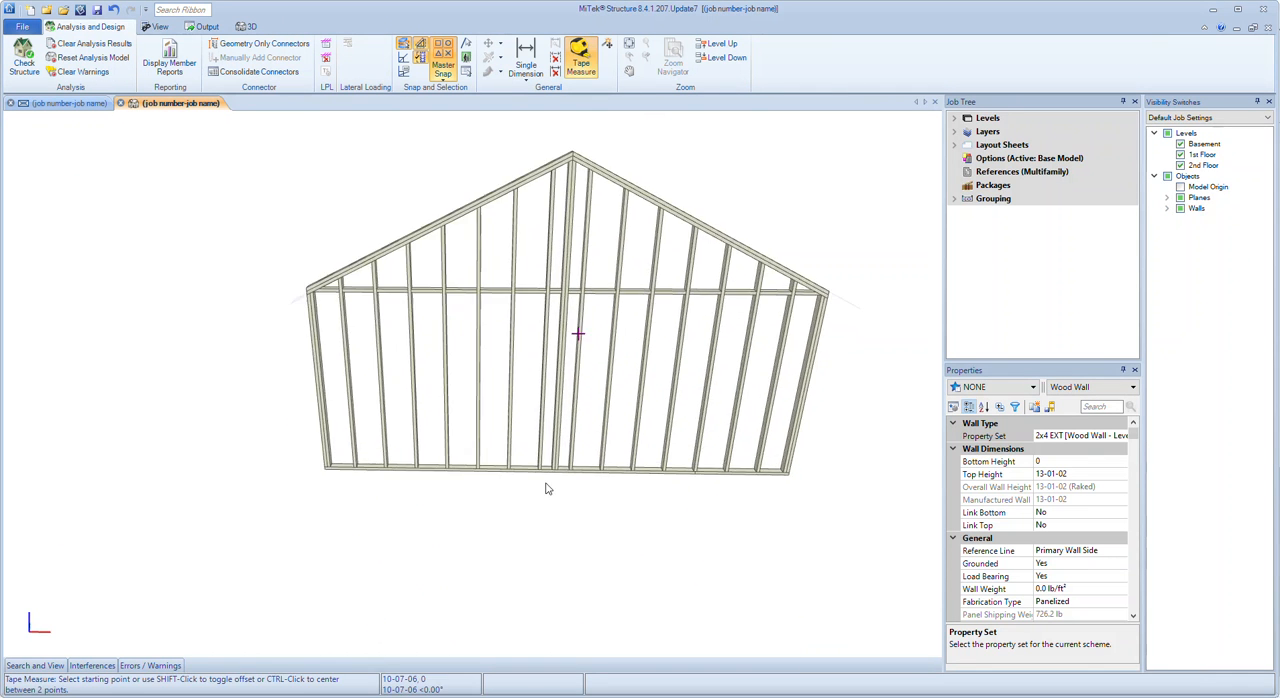
scroll(584, 461, "down", 5)
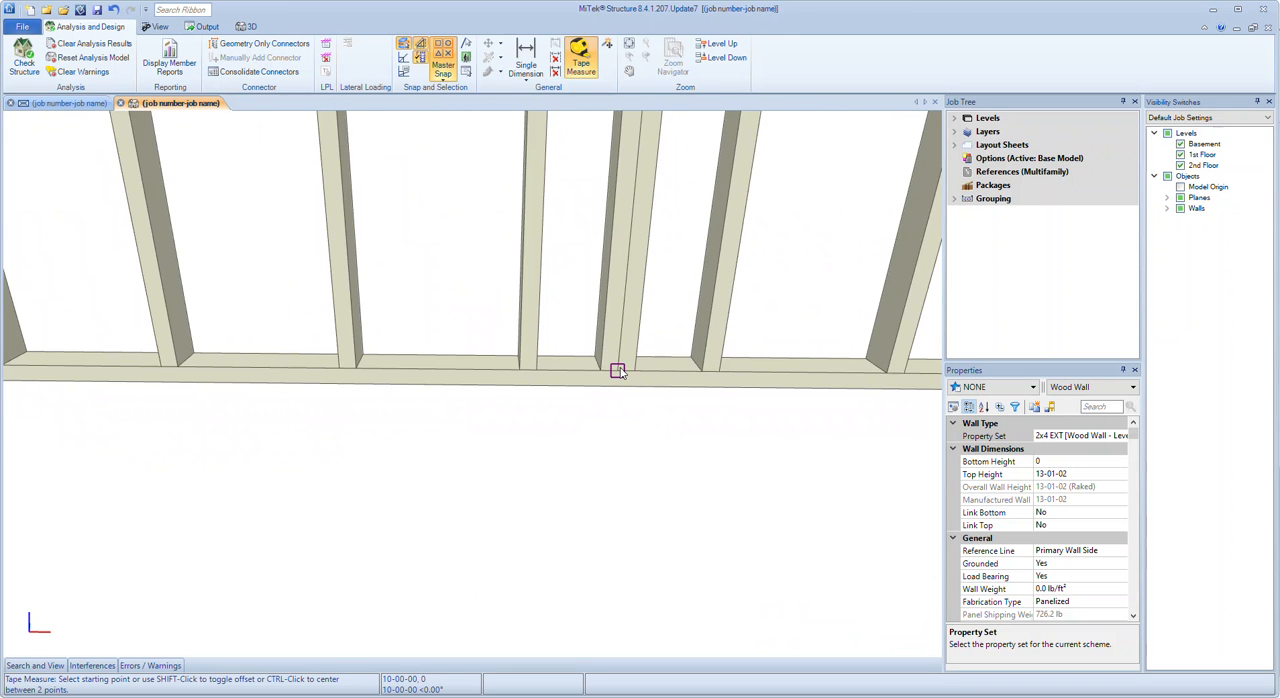
left_click(617, 368)
scroll(617, 368, "down", 3)
scroll(535, 374, "up", 3)
scroll(300, 372, "up", 2)
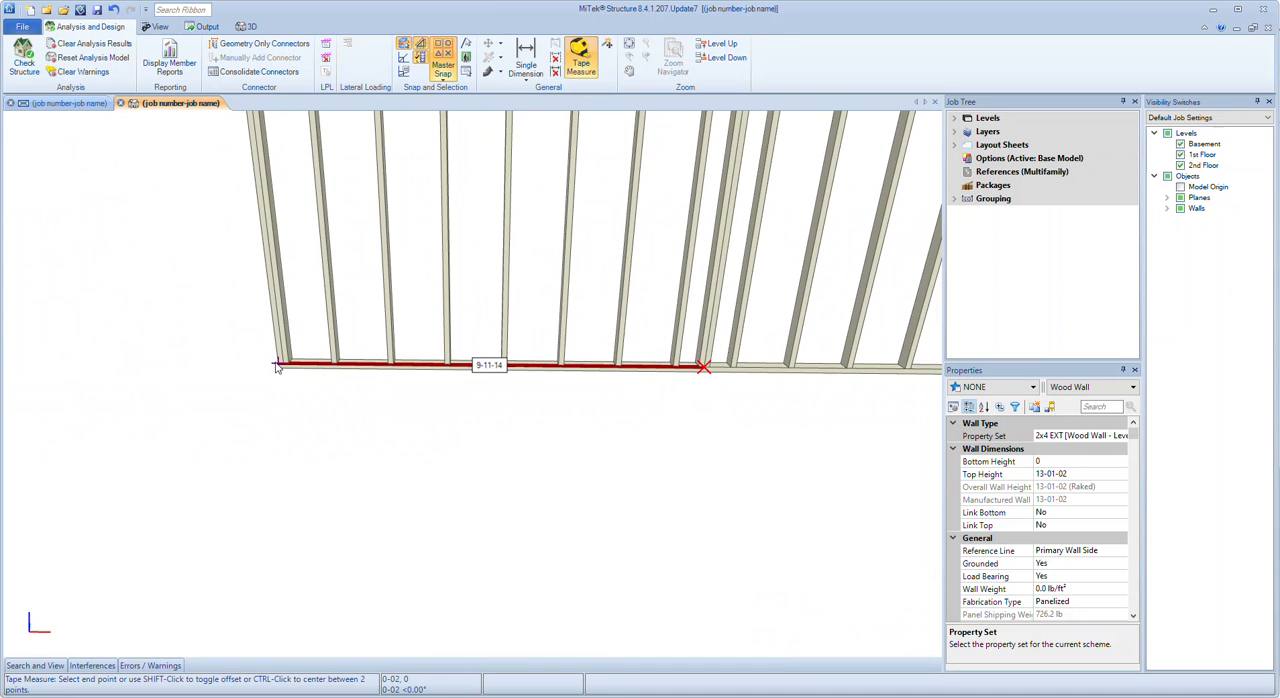
left_click(277, 366)
scroll(271, 371, "down", 3)
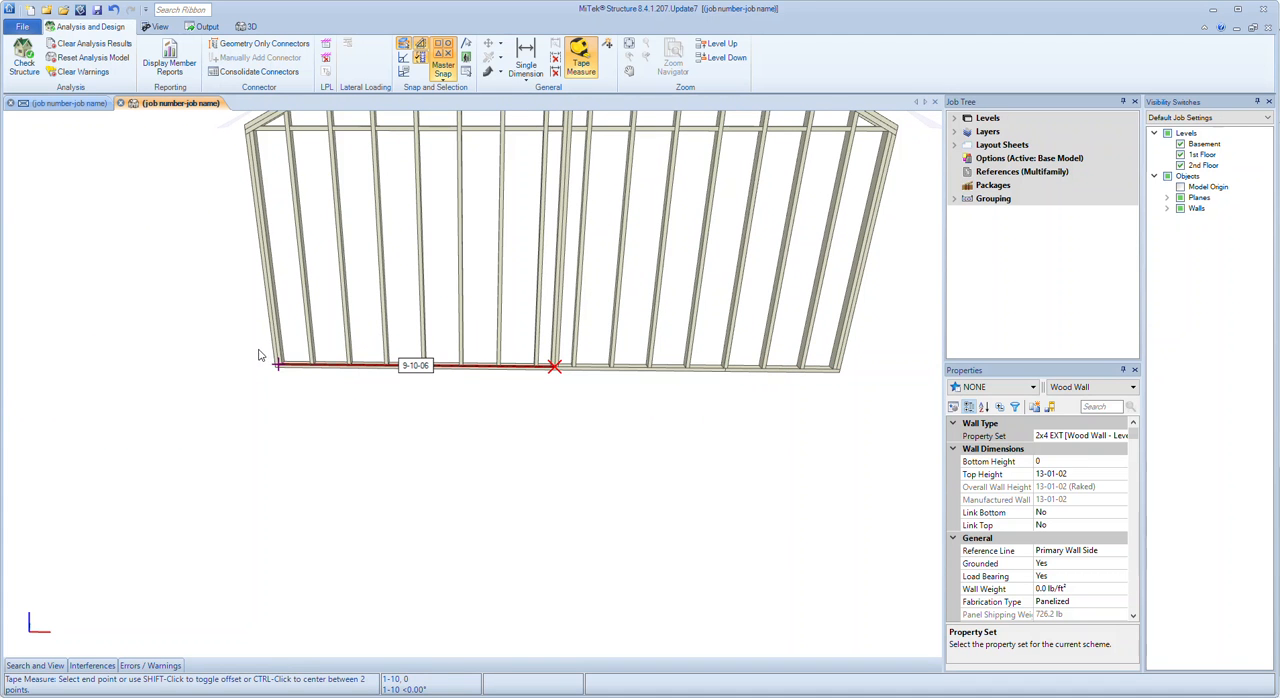
scroll(258, 368, "up", 2)
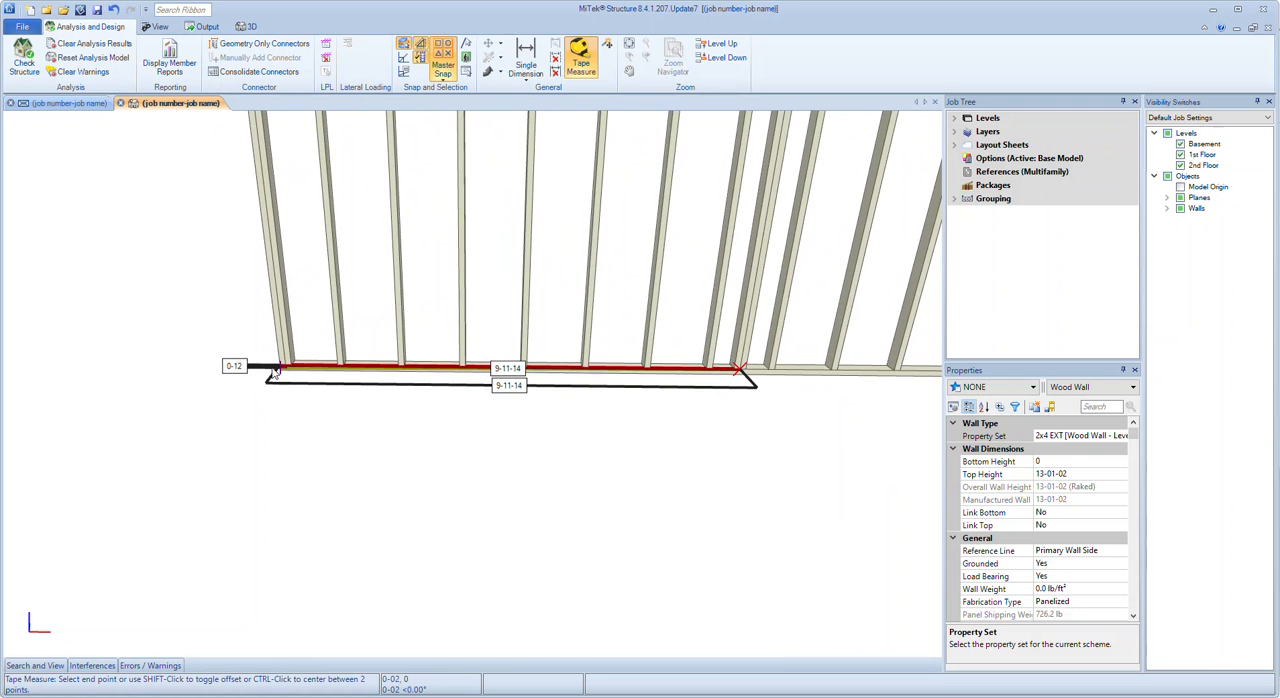
scroll(273, 372, "up", 6)
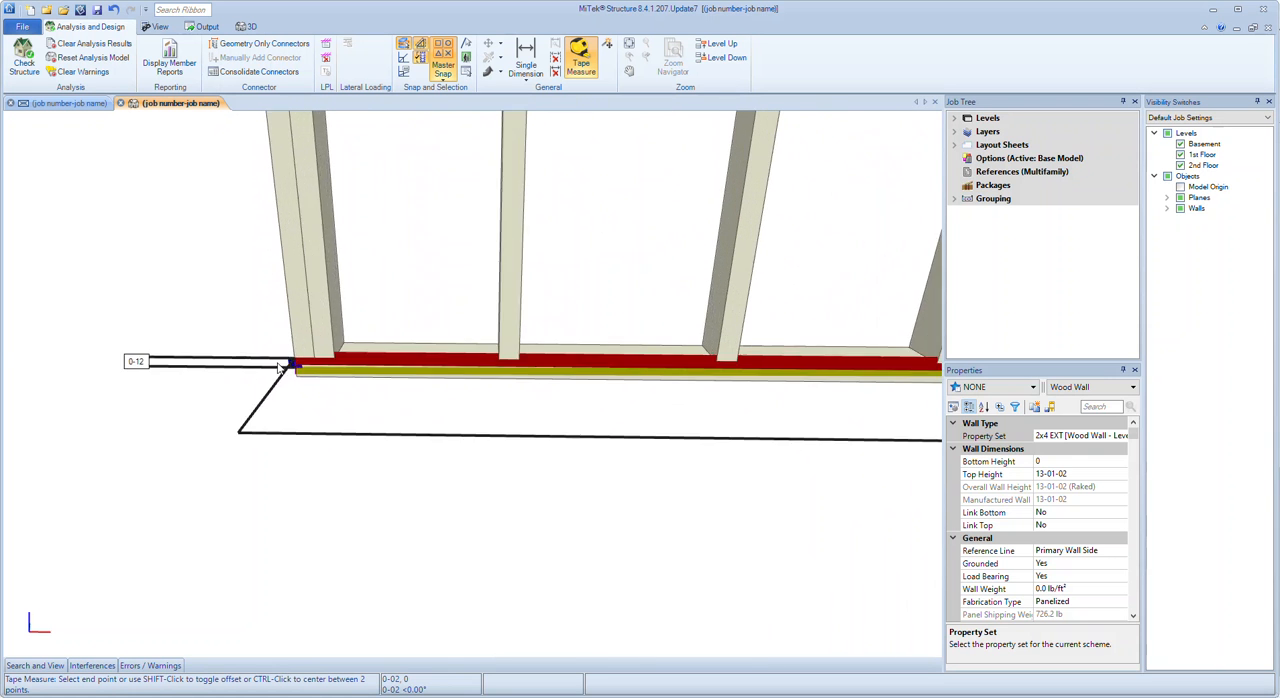
scroll(322, 390, "down", 3)
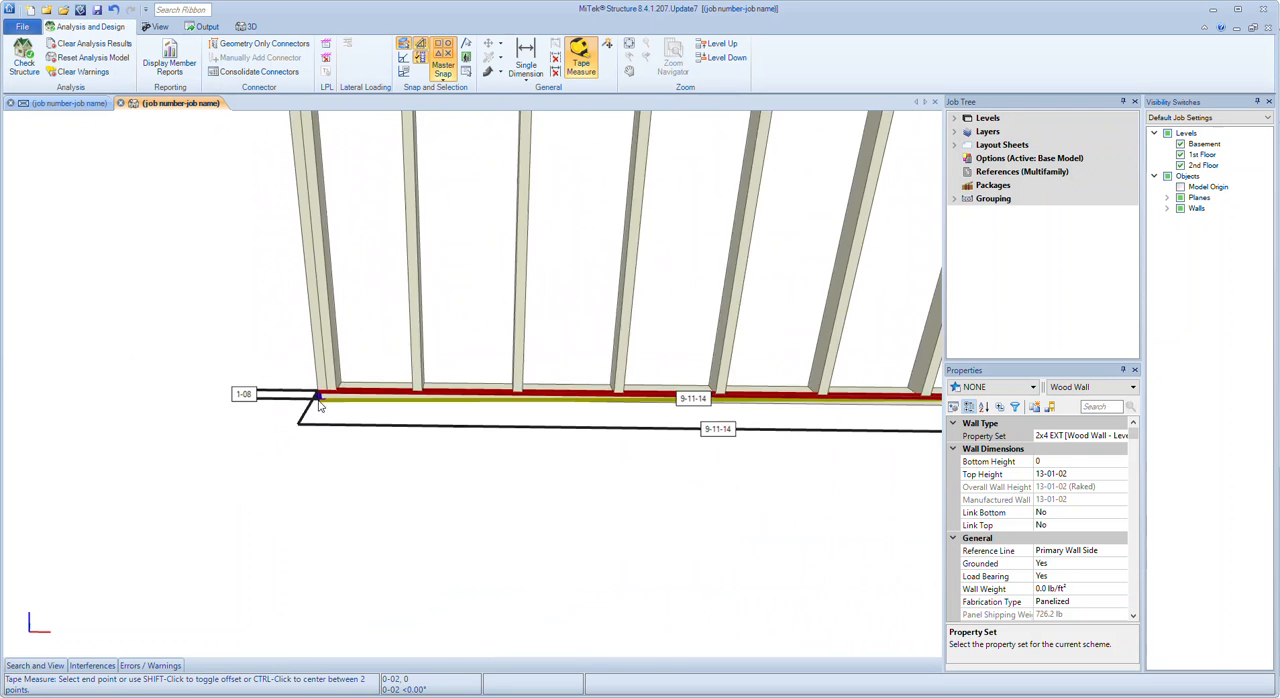
scroll(320, 403, "down", 5)
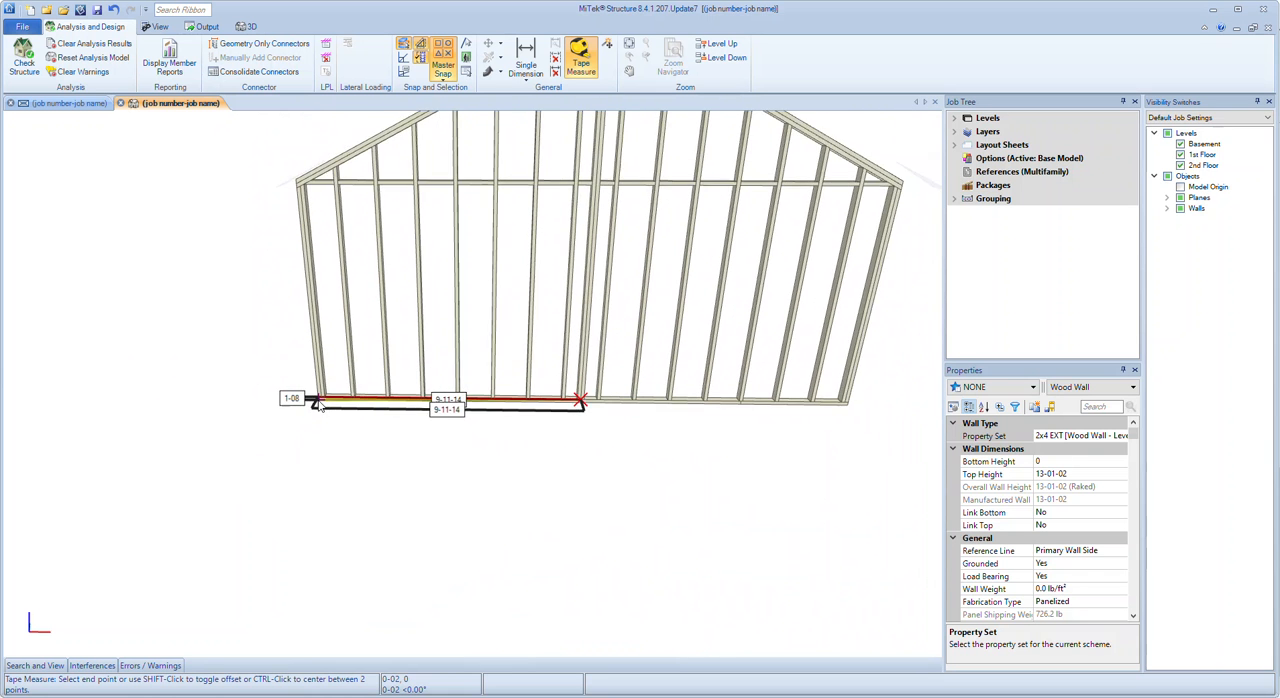
In the plan view, measure from the left workline to the joint between the pitch-break studs of wall E1, and clear the measurement and selection
left_click(72, 103)
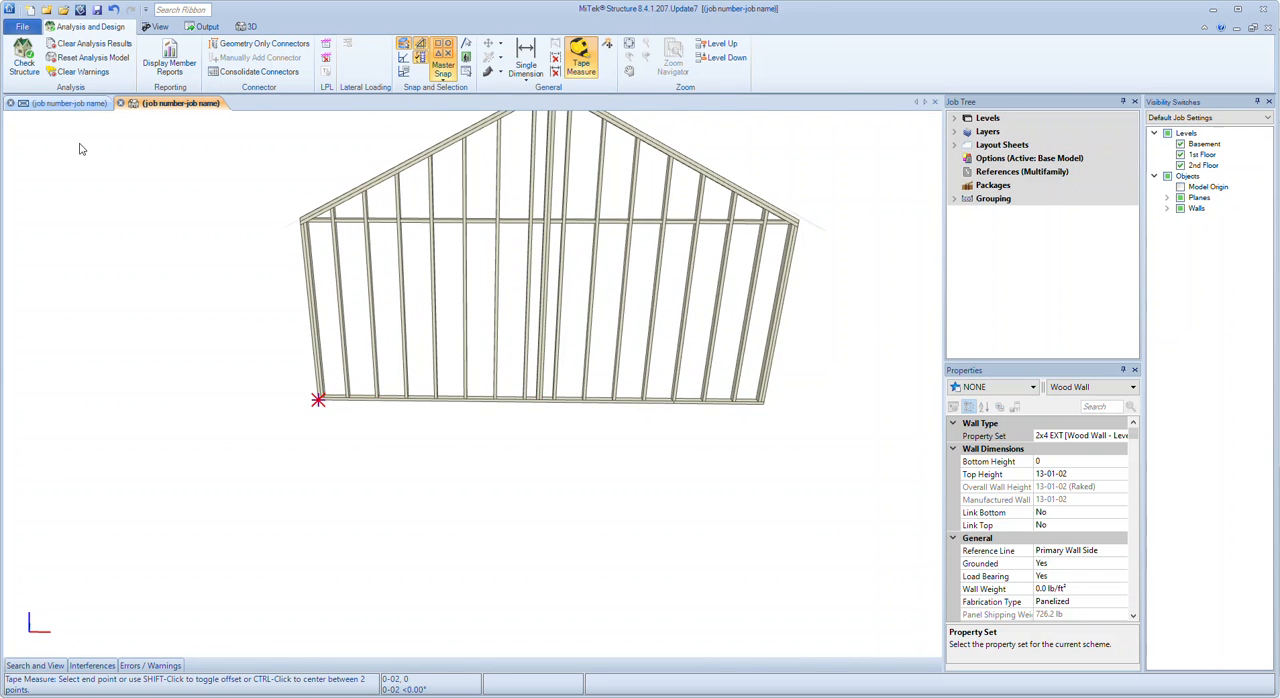
scroll(340, 371, "up", 8)
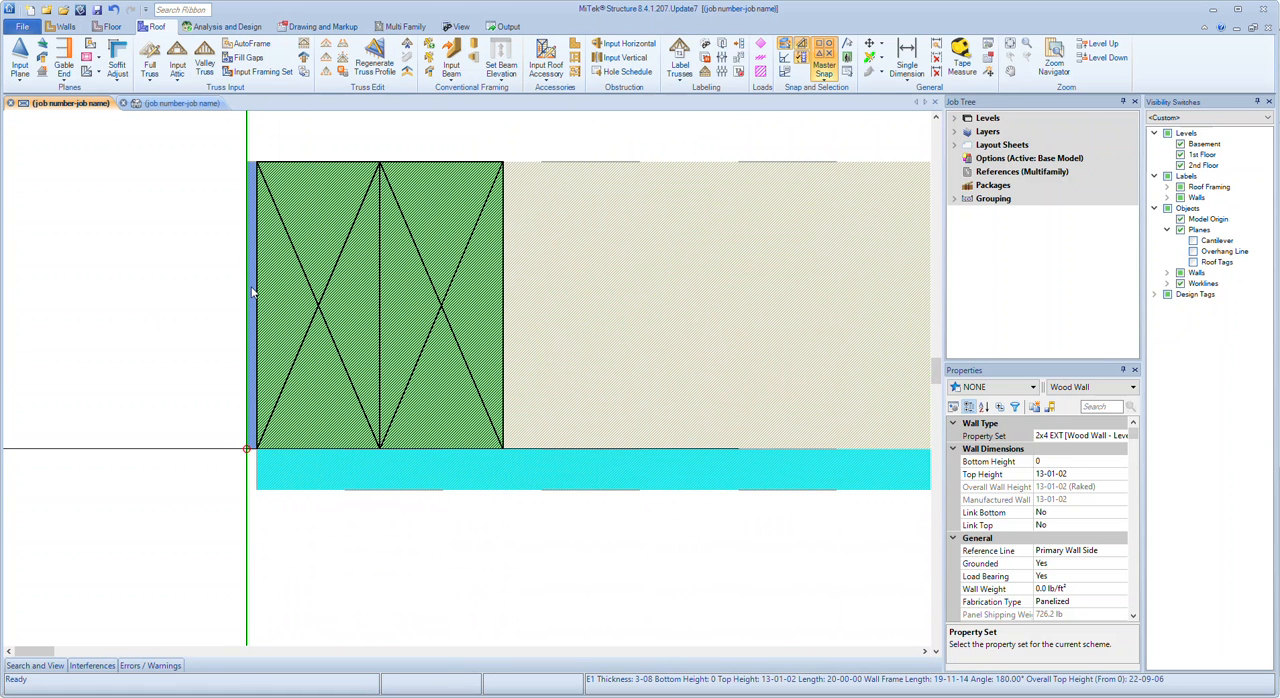
scroll(252, 292, "down", 4)
left_click(962, 62)
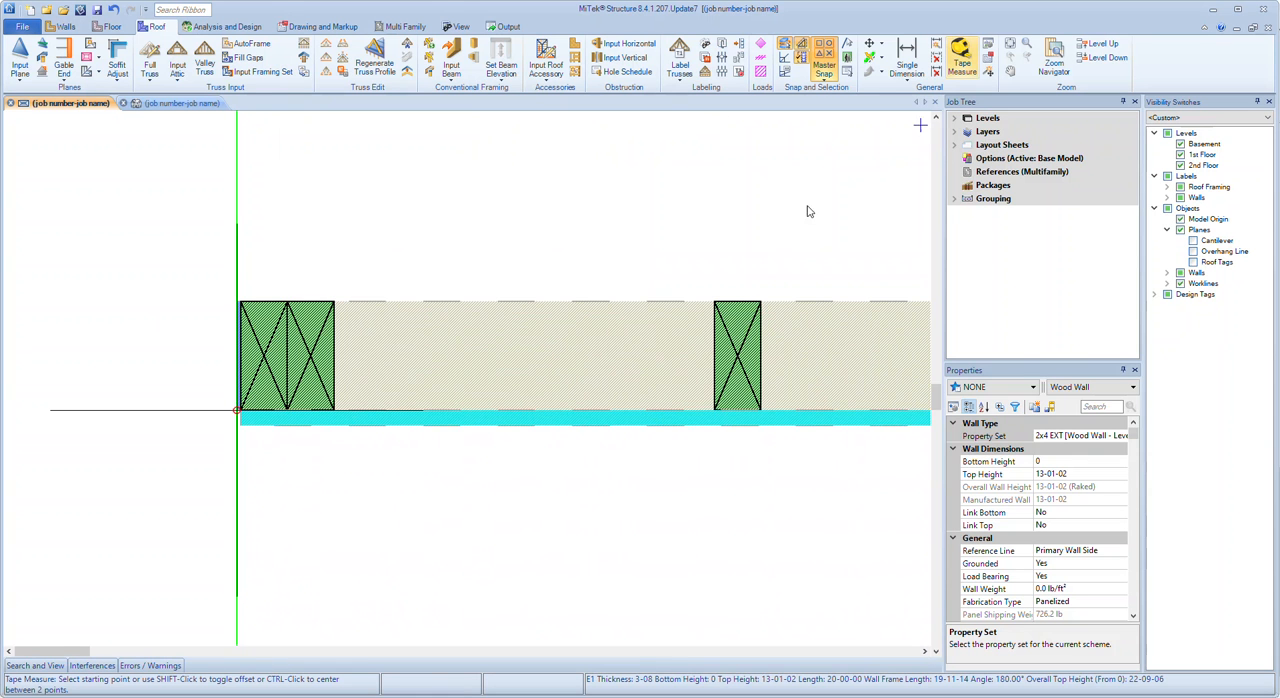
scroll(250, 285, "up", 3)
left_click(80, 292)
scroll(50, 340, "down", 6)
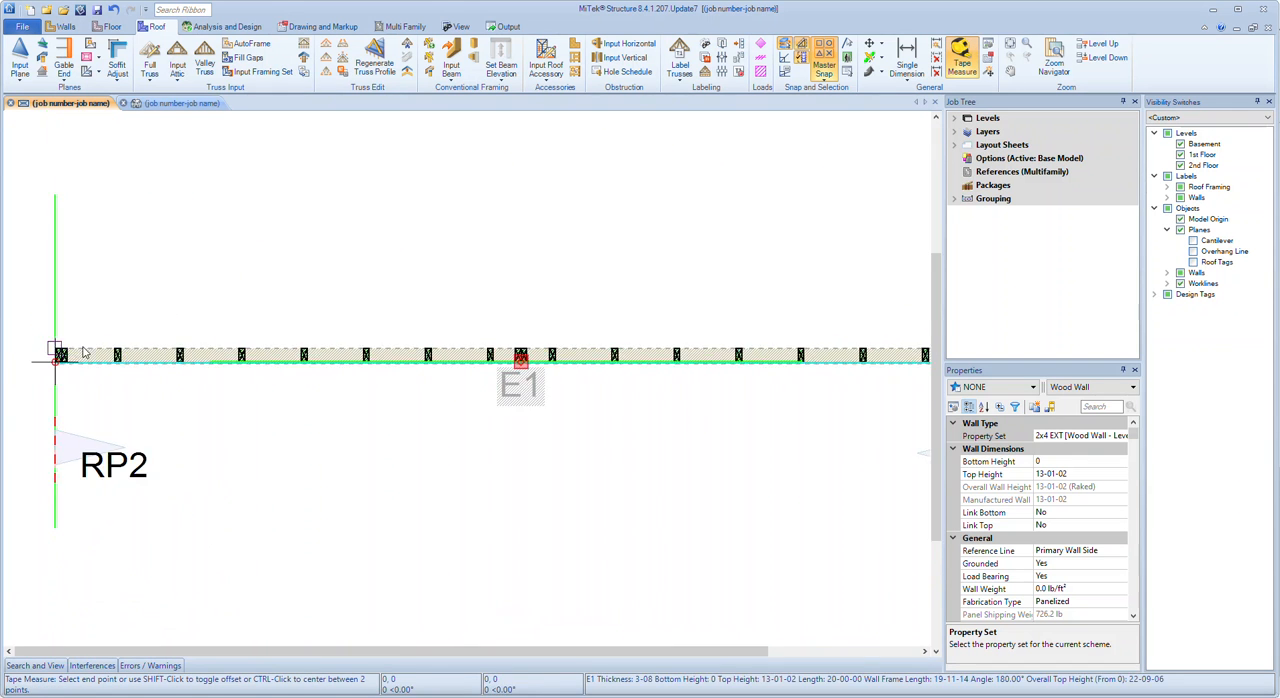
scroll(50, 349, "up", 3)
scroll(441, 349, "up", 4)
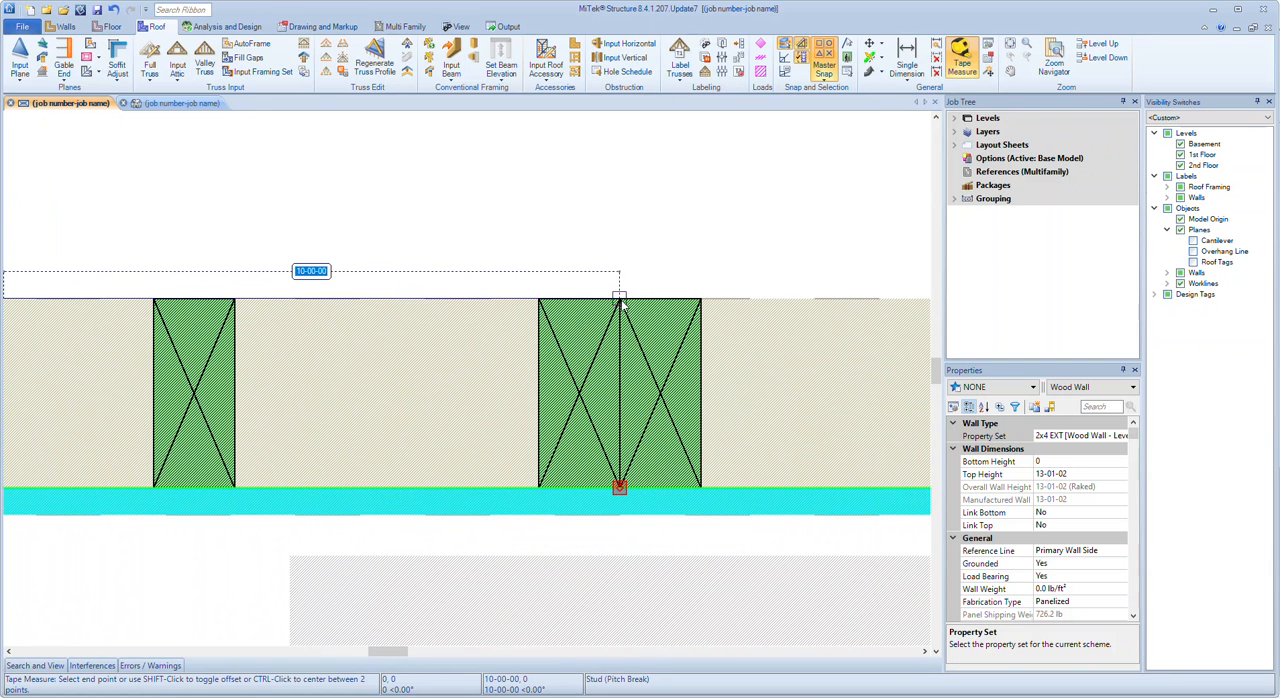
scroll(620, 302, "down", 5)
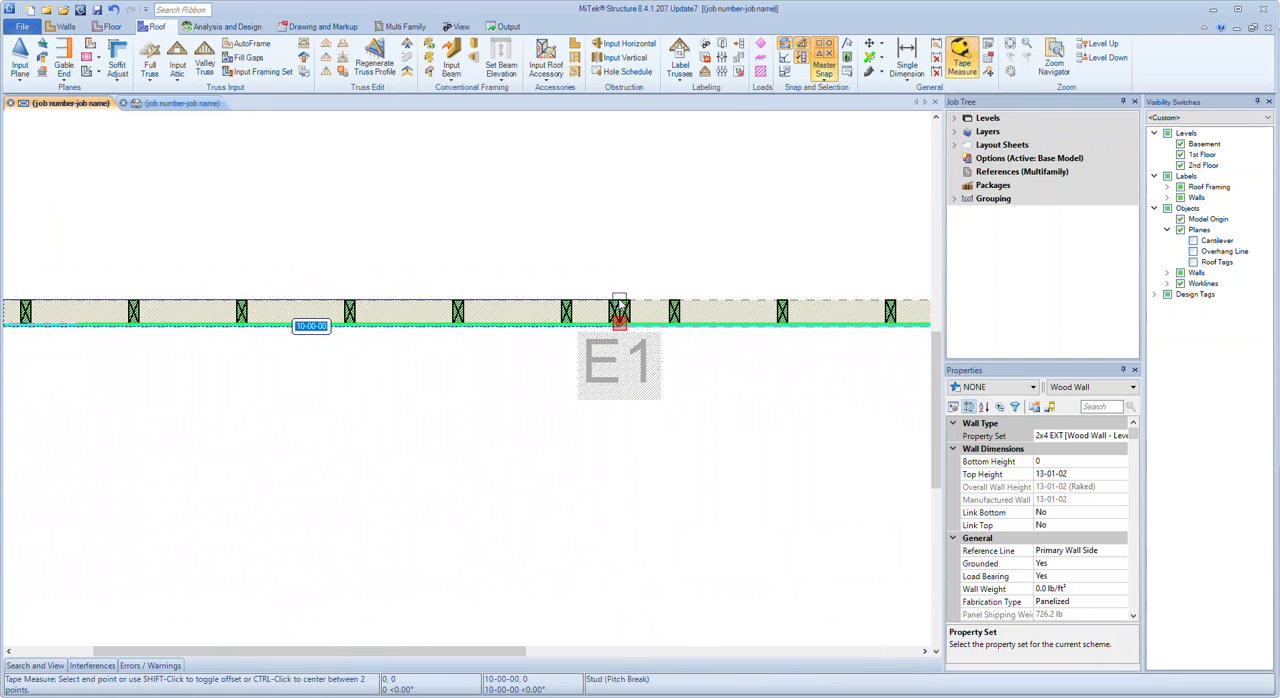
key("Escape")
key("Escape")
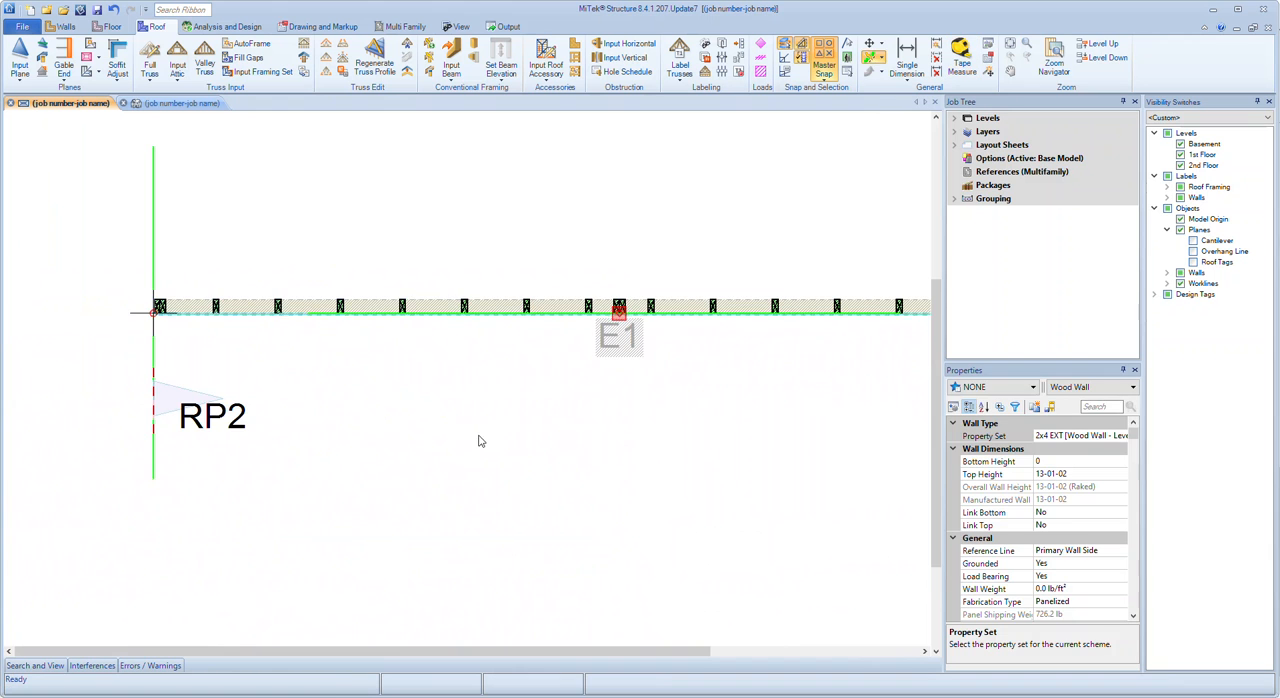
scroll(427, 419, "down", 5)
key("Escape")
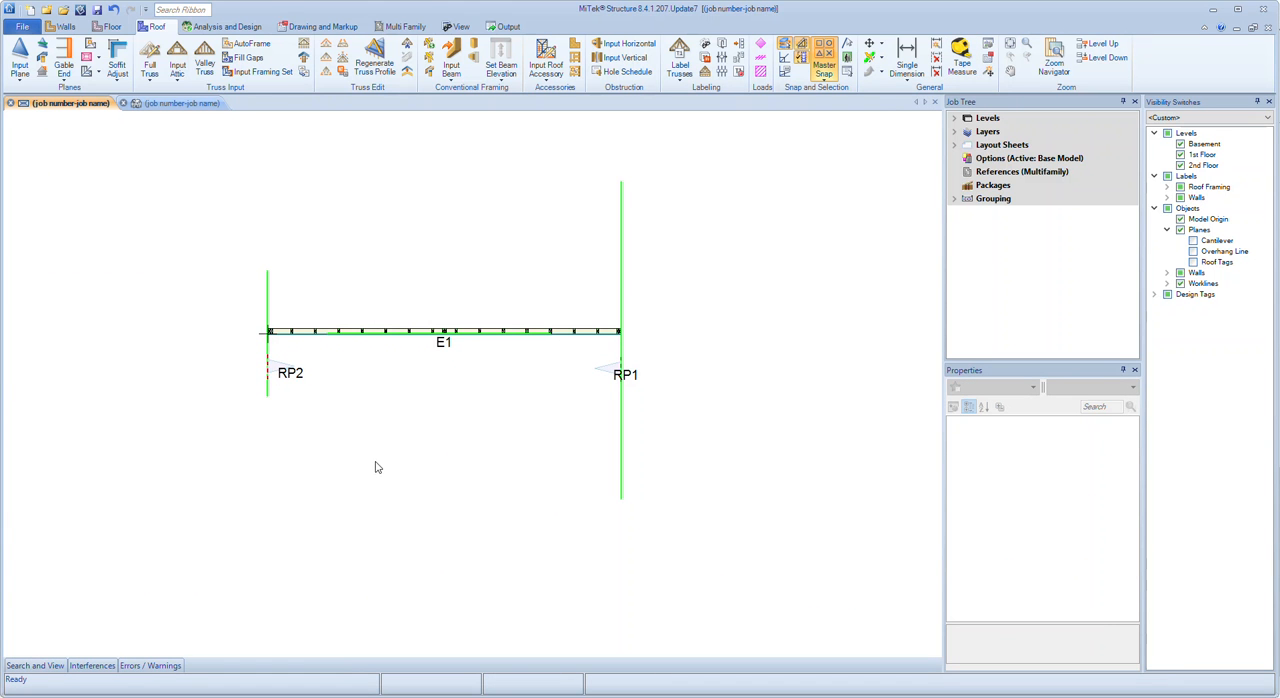
scroll(294, 410, "up", 4)
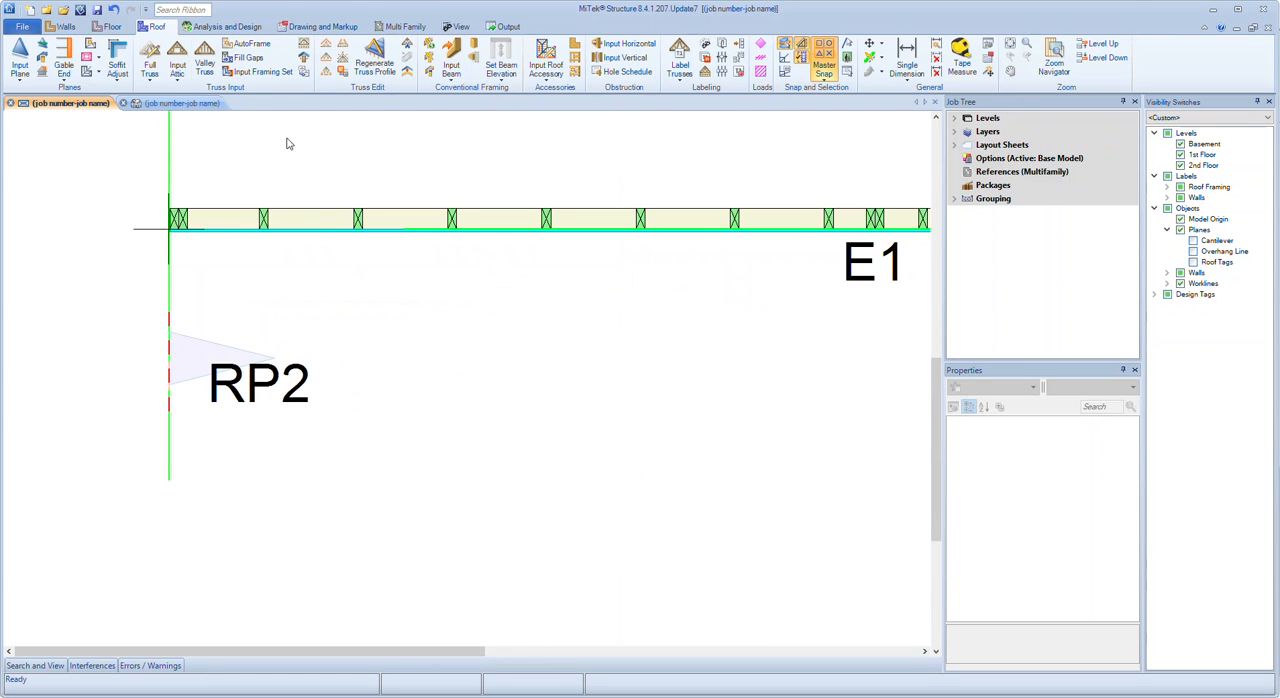
Undo the two-plane top rake of wall E1 and return to the plan view
left_click(181, 104)
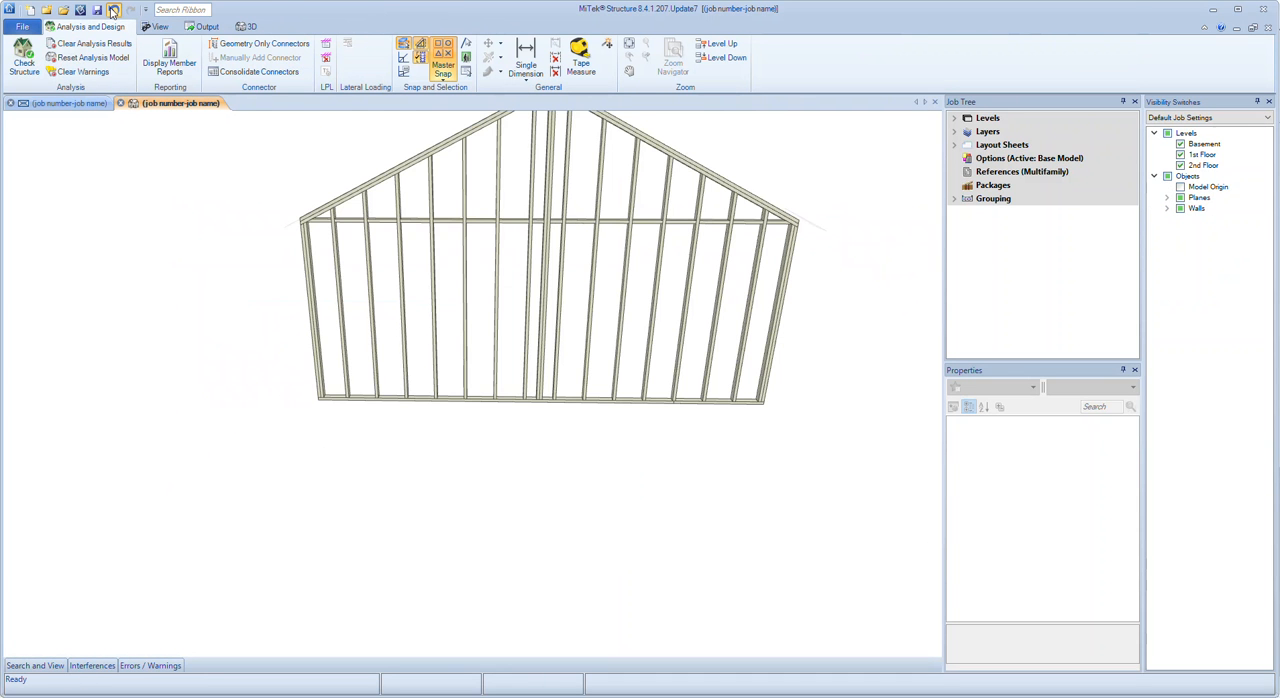
left_click(58, 104)
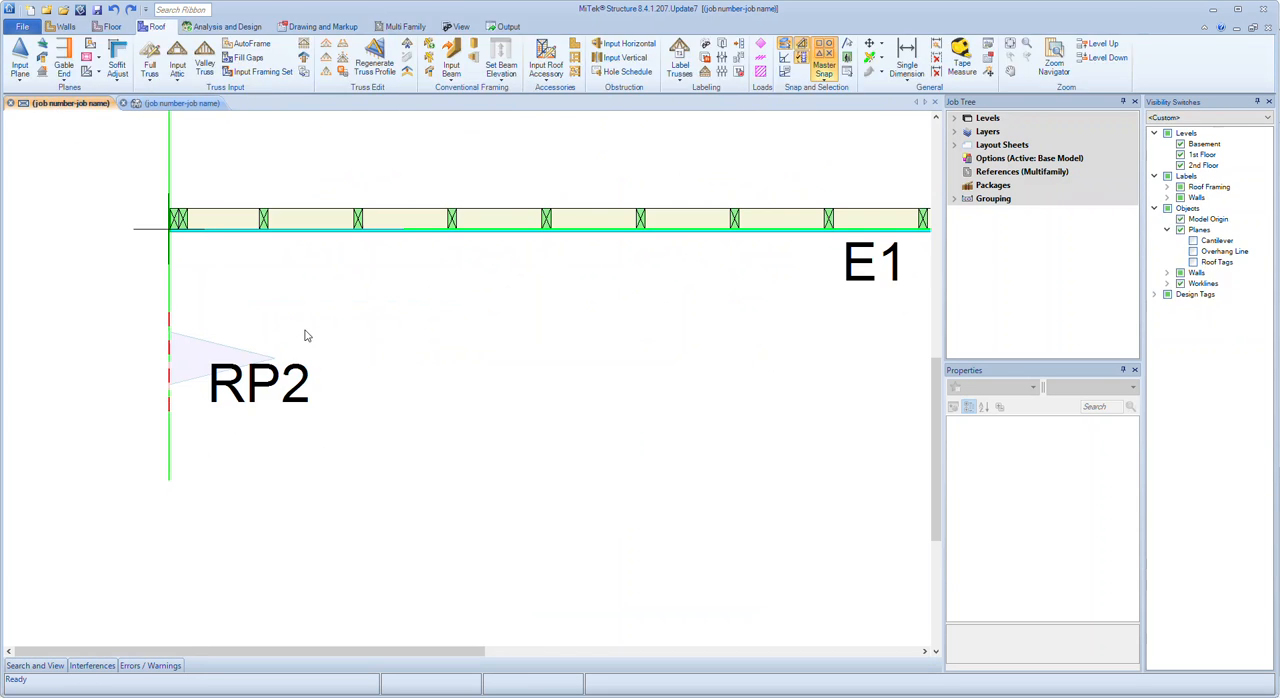
Set the Over Entity Height of roof plane RP2 to -8-01-02, and check the plane's position in the 3D view
left_click(192, 358)
scroll(94, 403, "down", 3)
scroll(426, 408, "up", 2)
key("Escape")
scroll(489, 407, "down", 3)
scroll(231, 446, "up", 2)
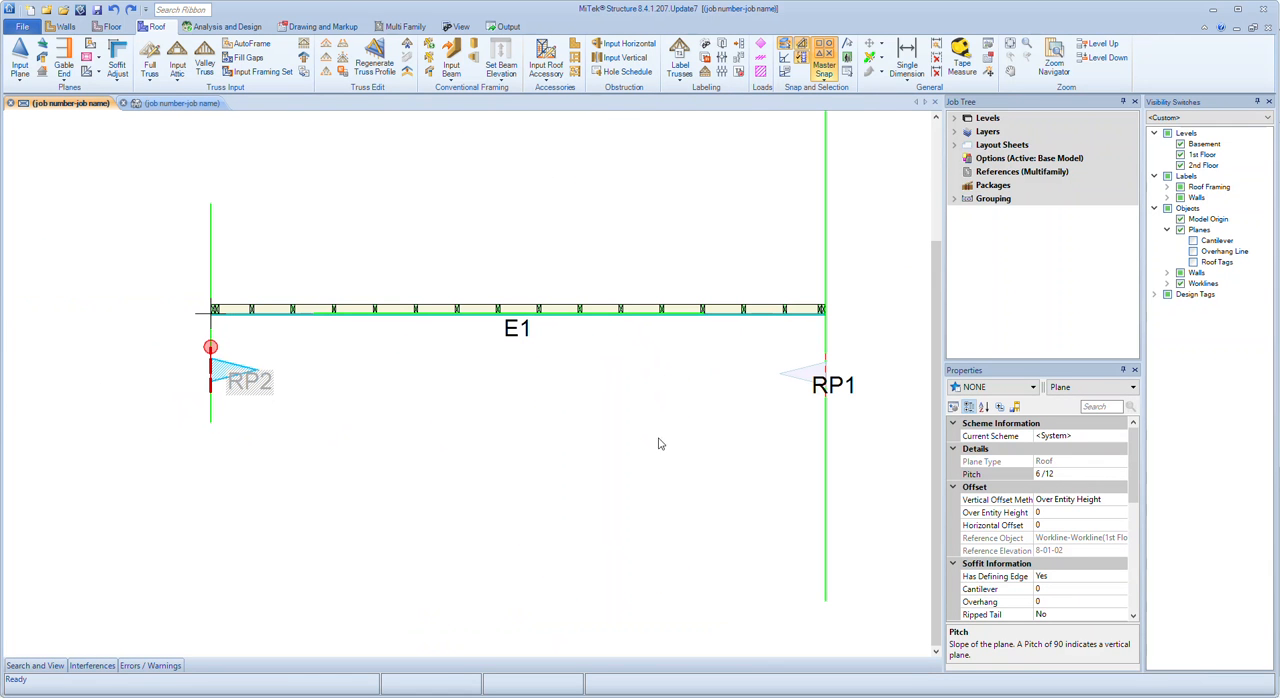
scroll(1057, 468, "down", 1)
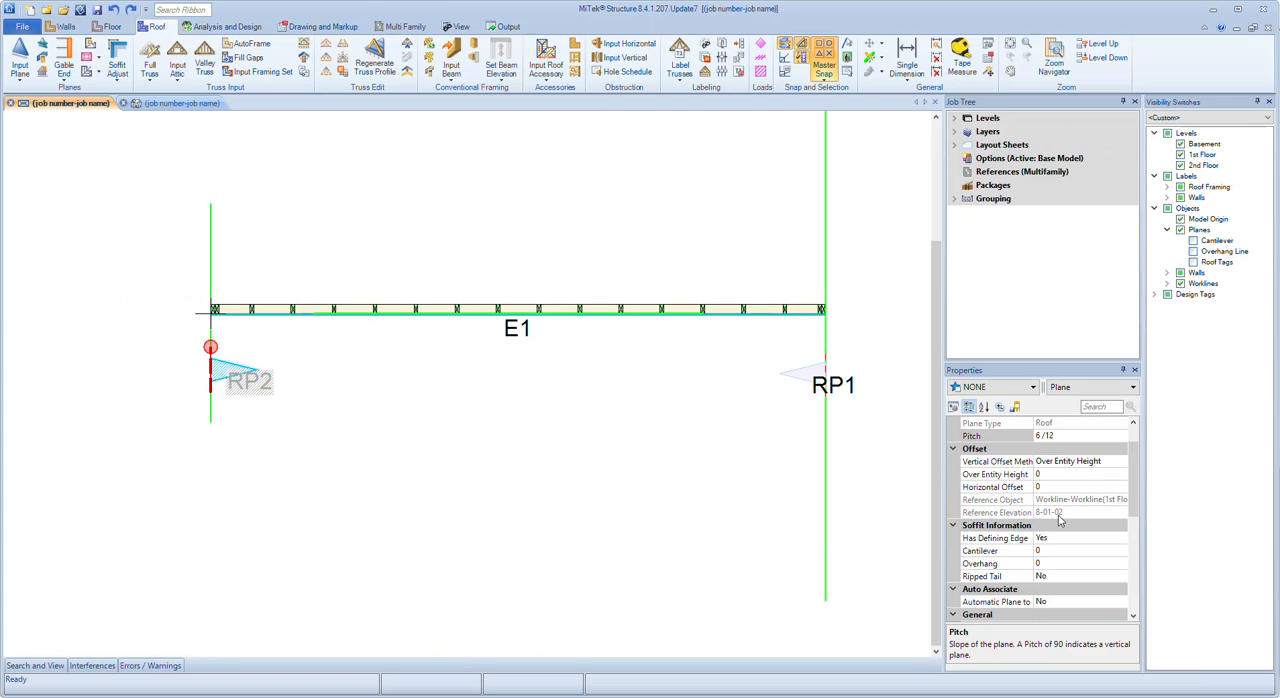
left_click(1070, 461)
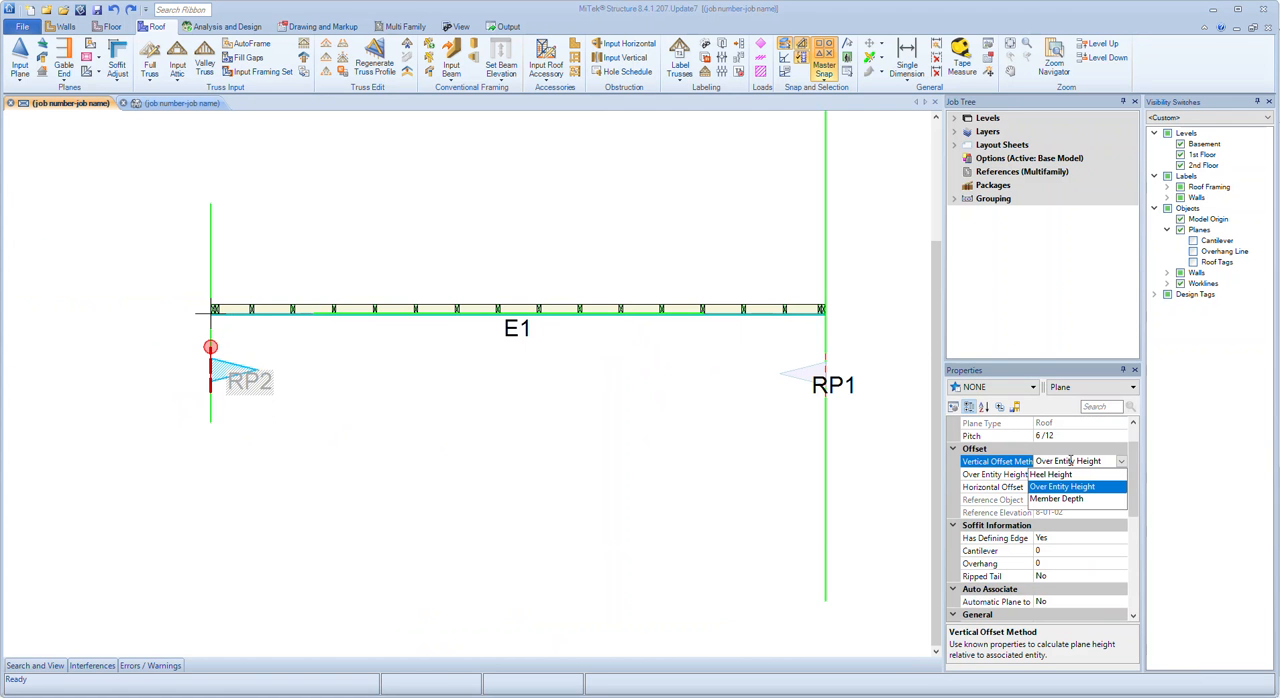
left_click(1070, 461)
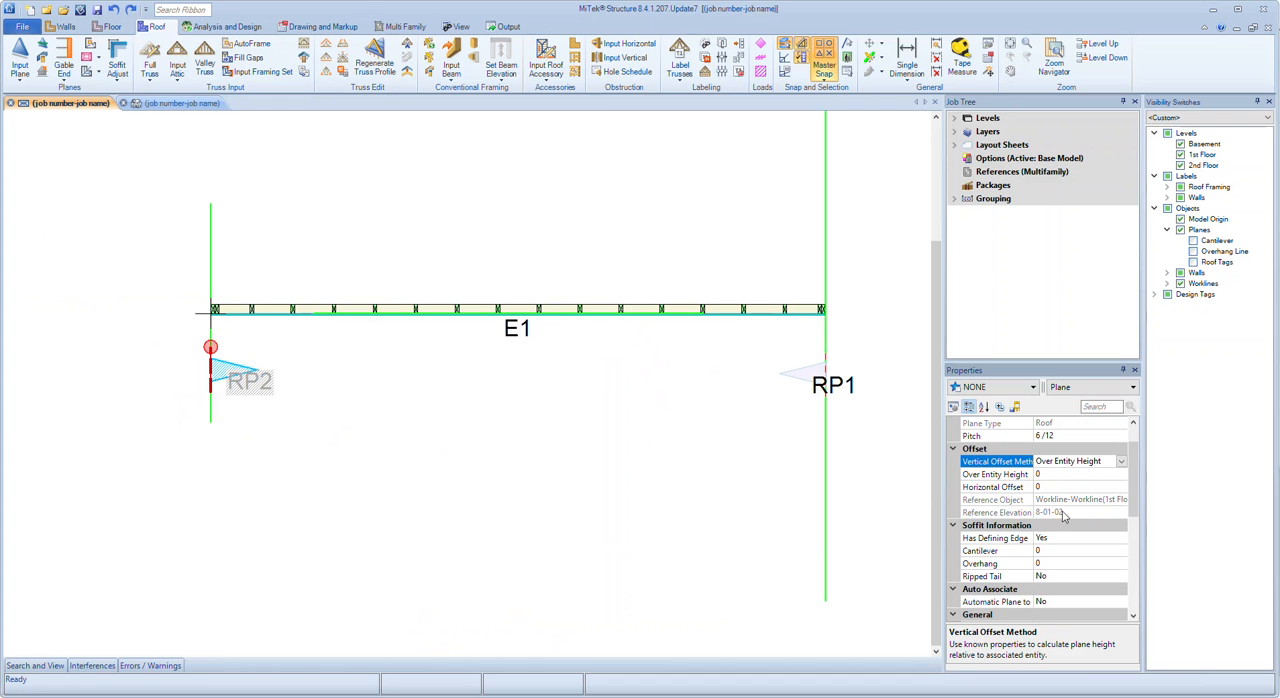
left_click(1044, 512)
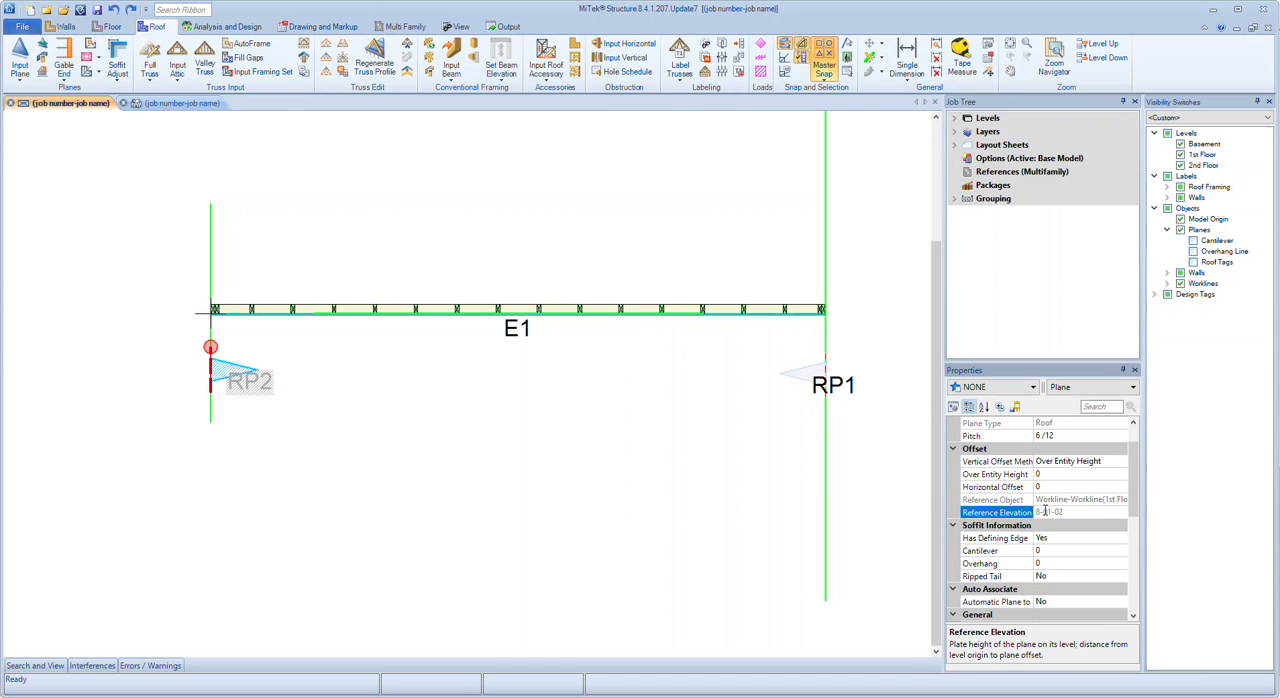
left_click(1014, 475)
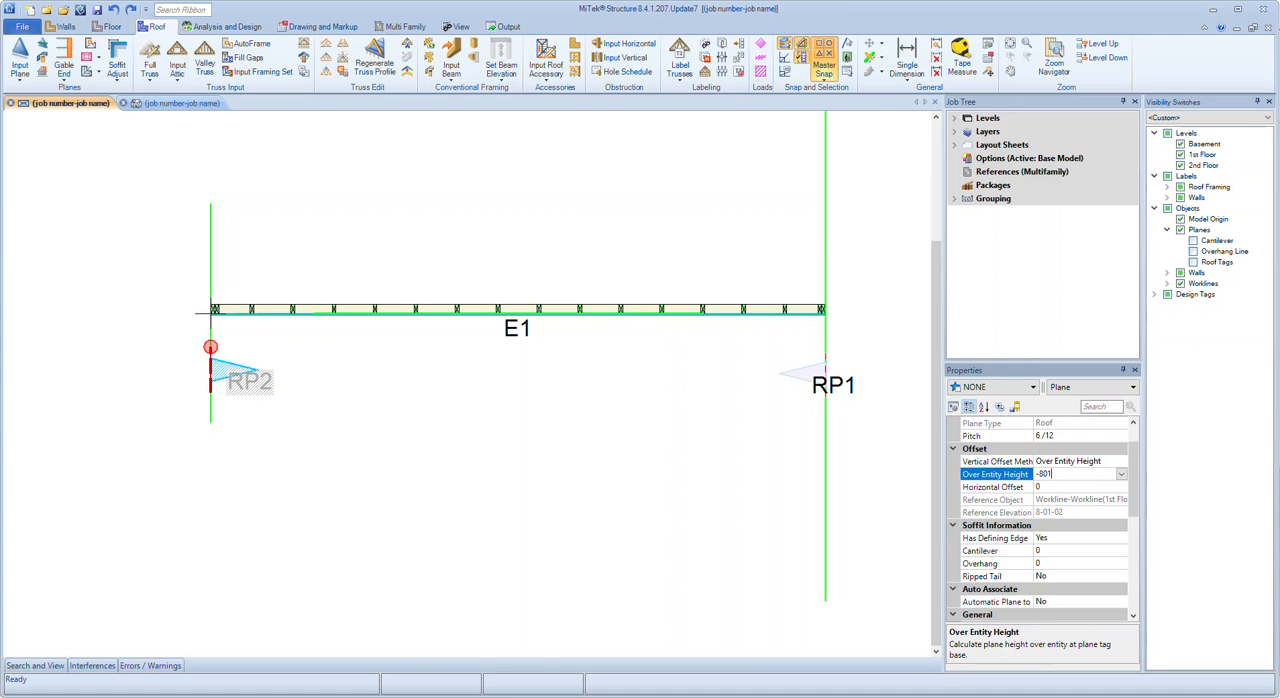
type("-80102")
key("Return")
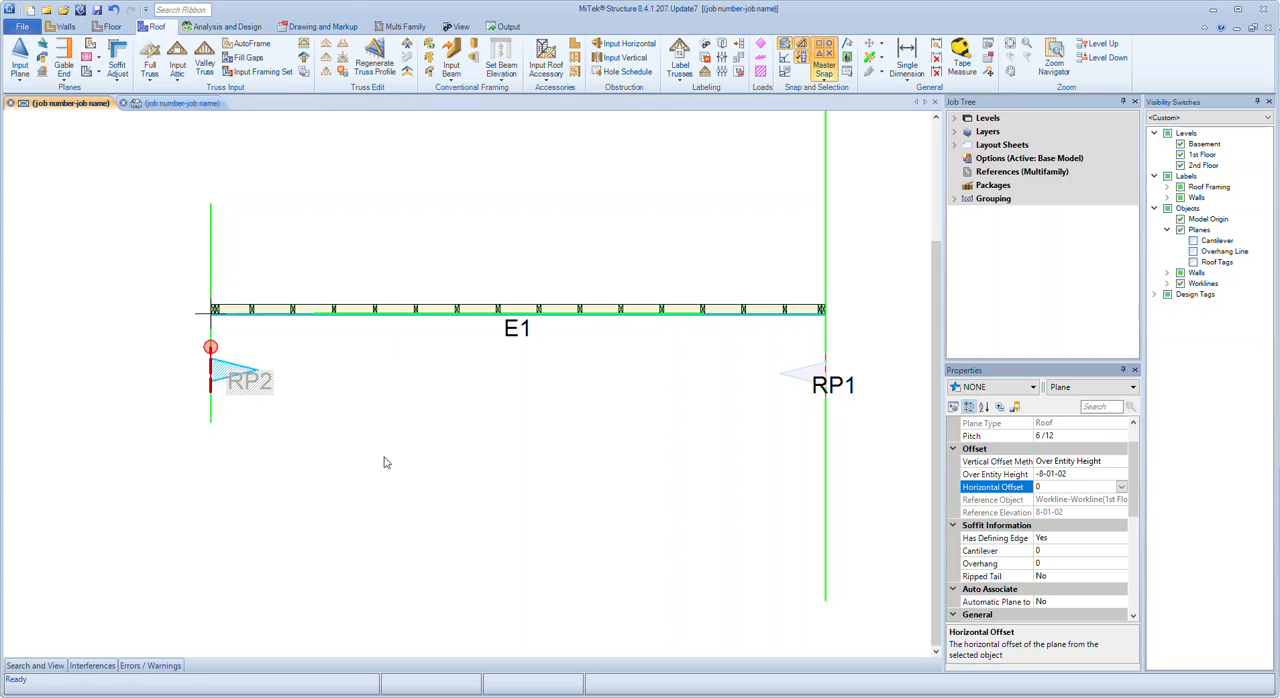
left_click(180, 103)
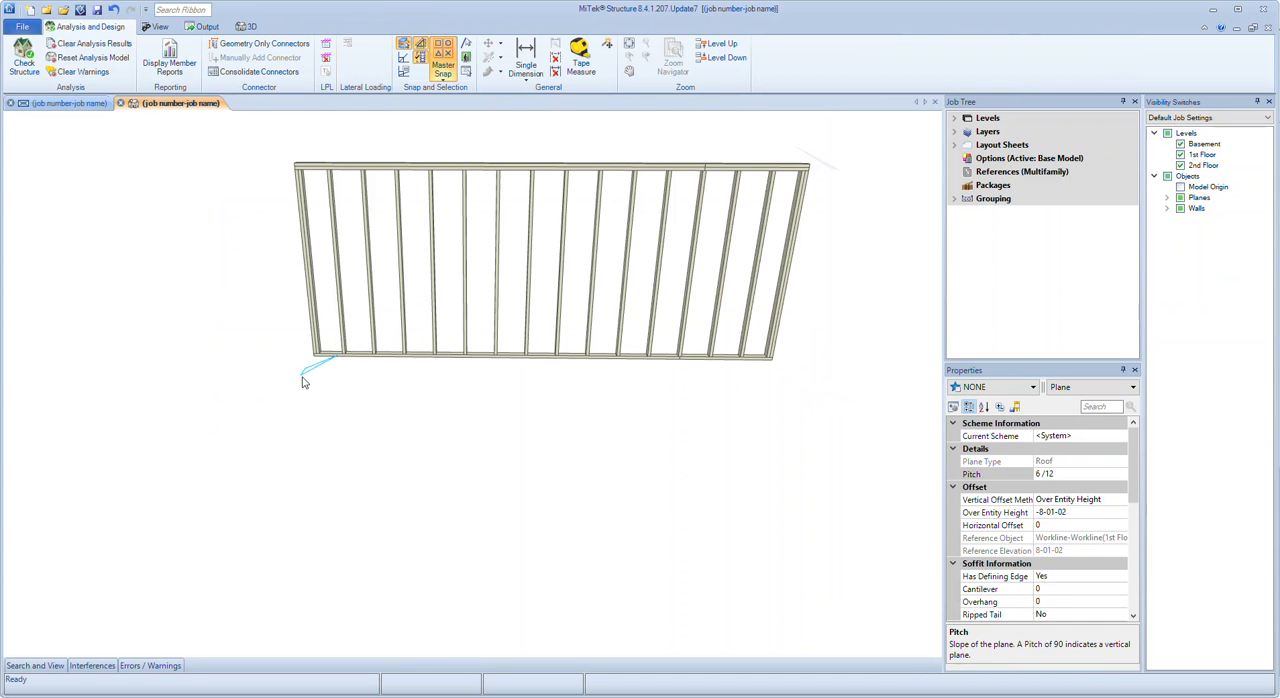
left_click(72, 104)
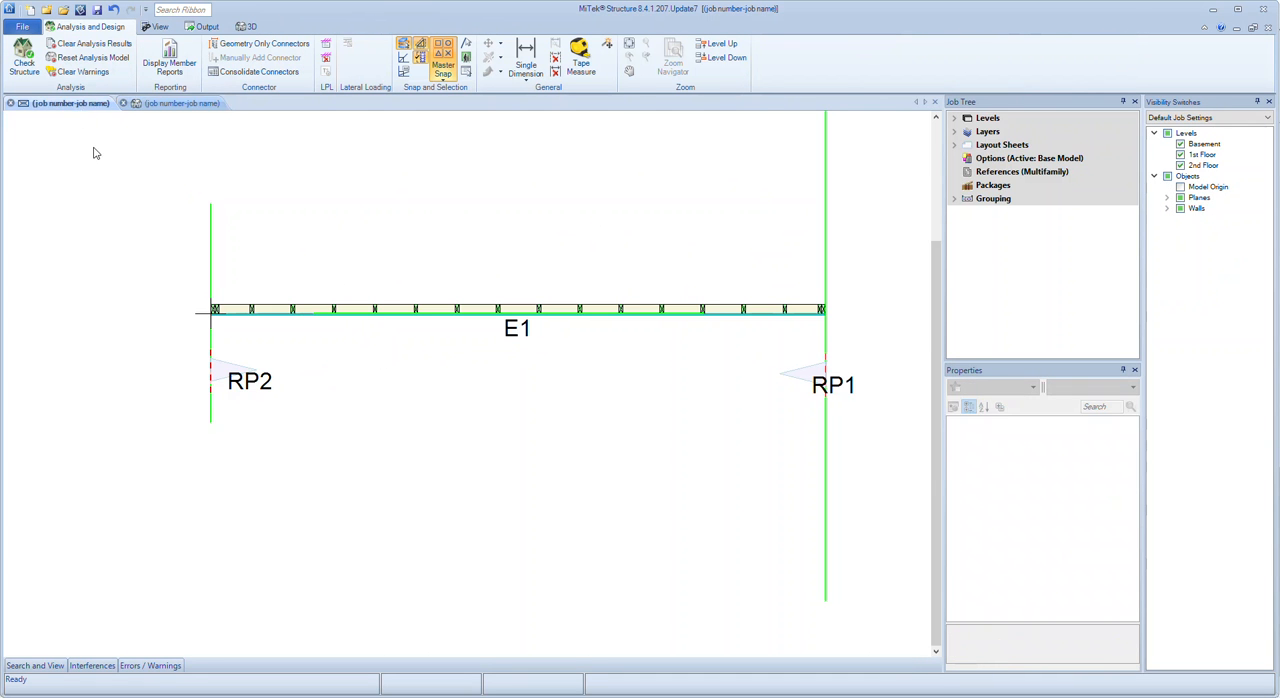
In the plan view, reset the Over Entity Height of roof plane RP2 to 0
left_click(228, 372)
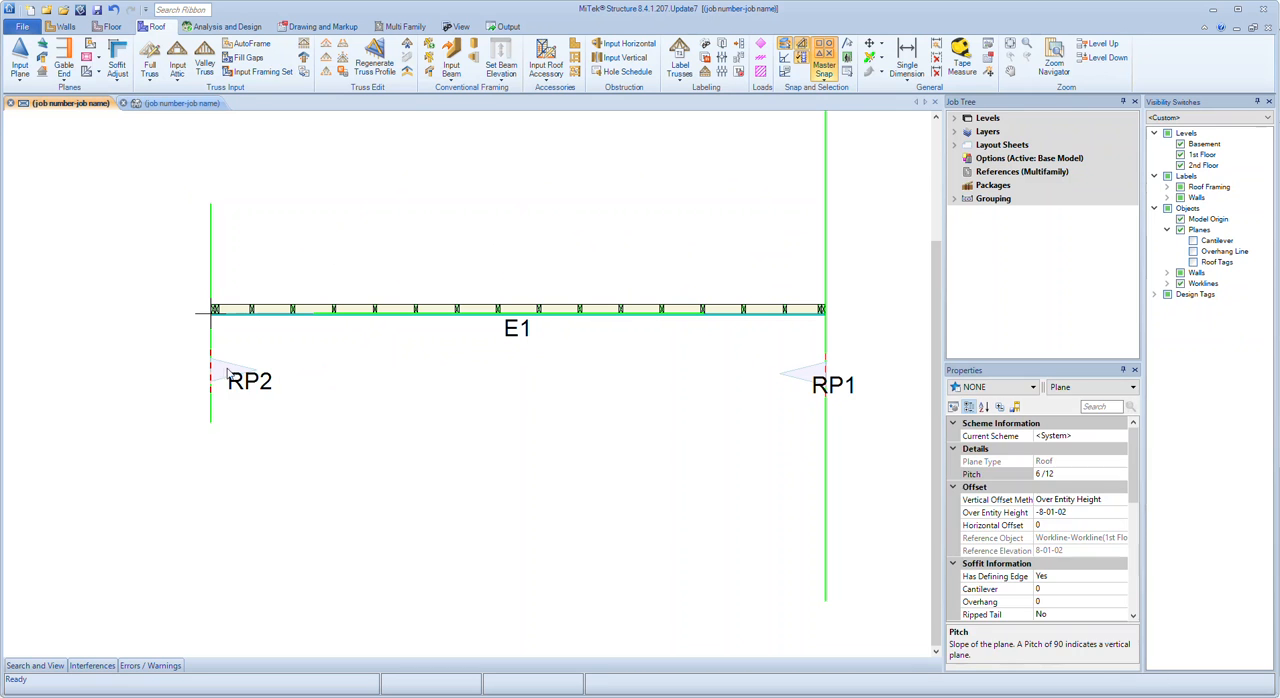
left_click(997, 513)
type("0")
key("Tab")
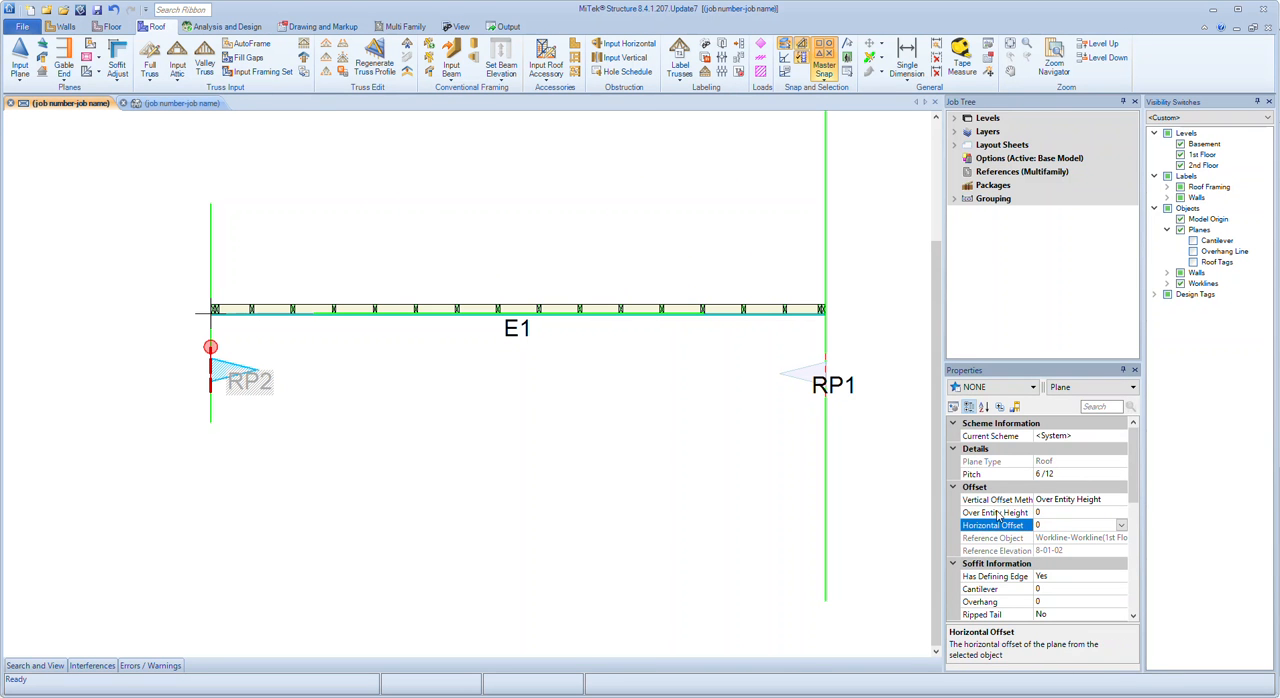
Set the Z Offset of the short workline defining RP2 to 0, and check the plane's position in the 3D view
left_click(210, 410)
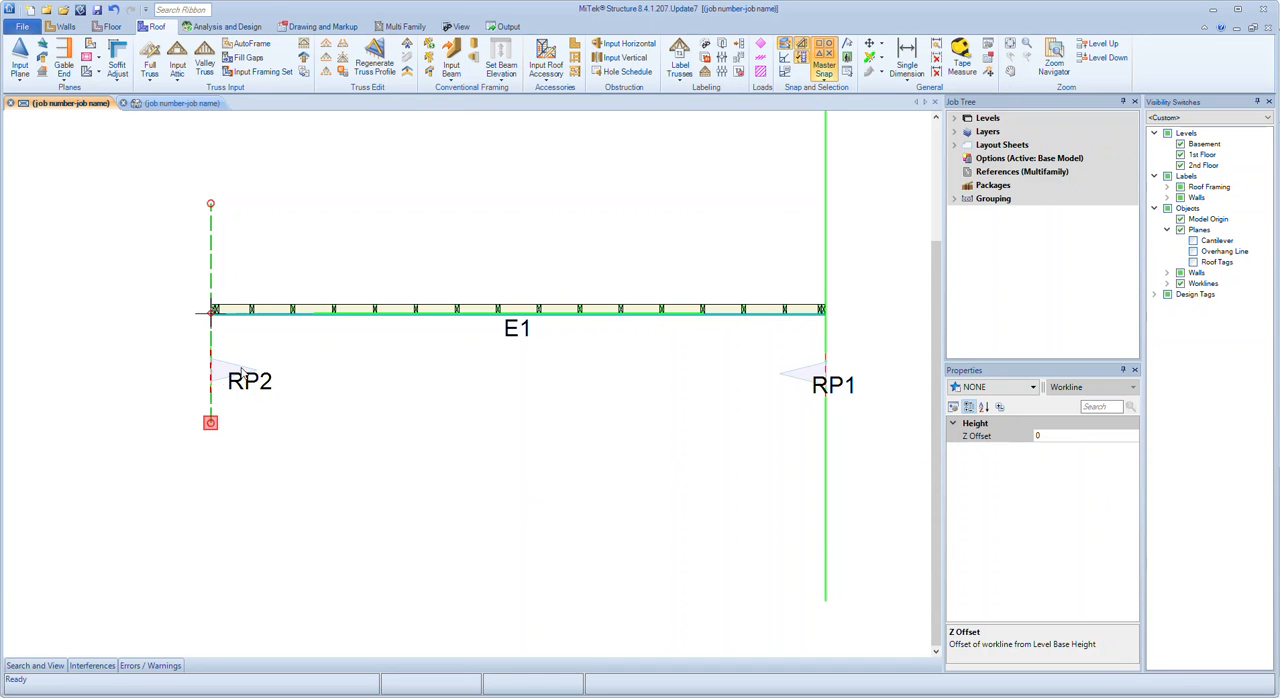
left_click(209, 372)
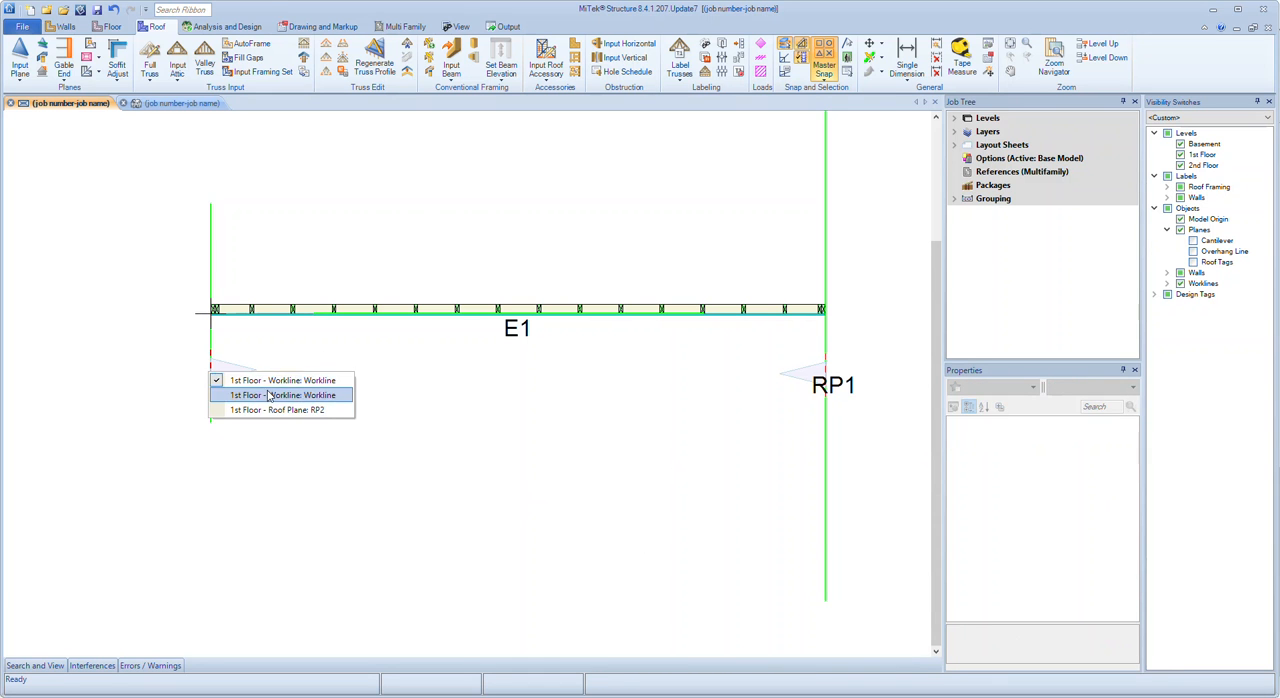
left_click(268, 392)
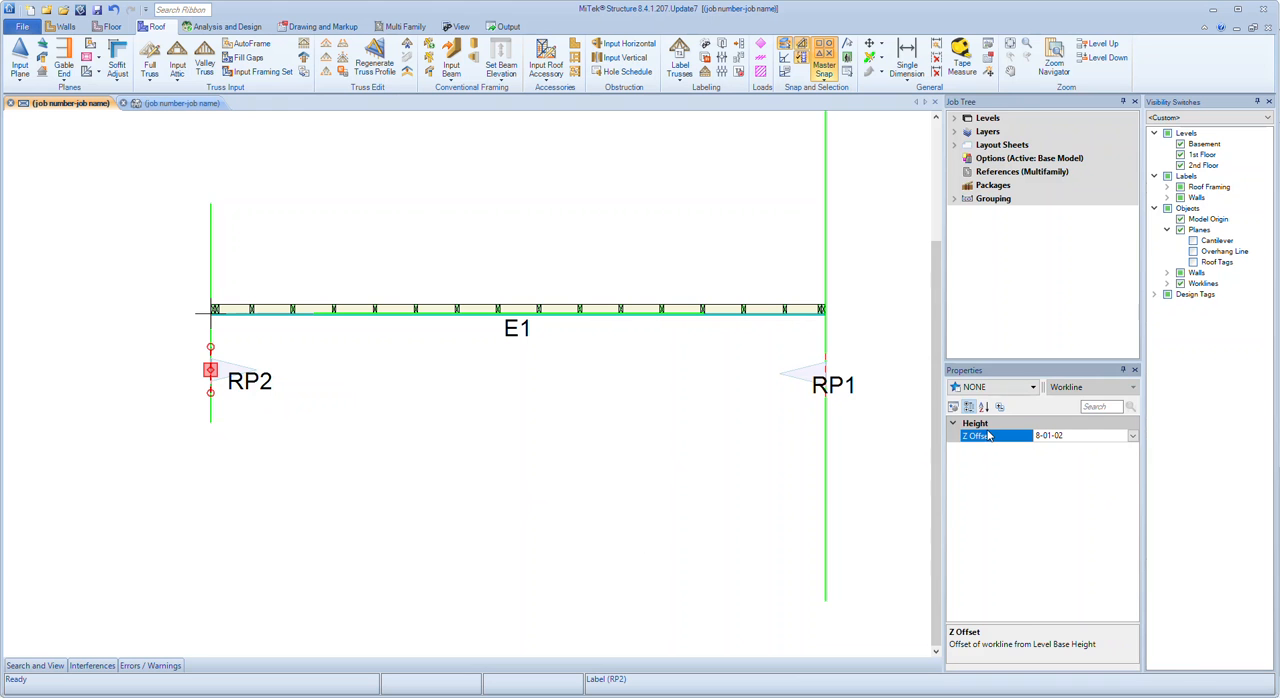
type("0")
key("Return")
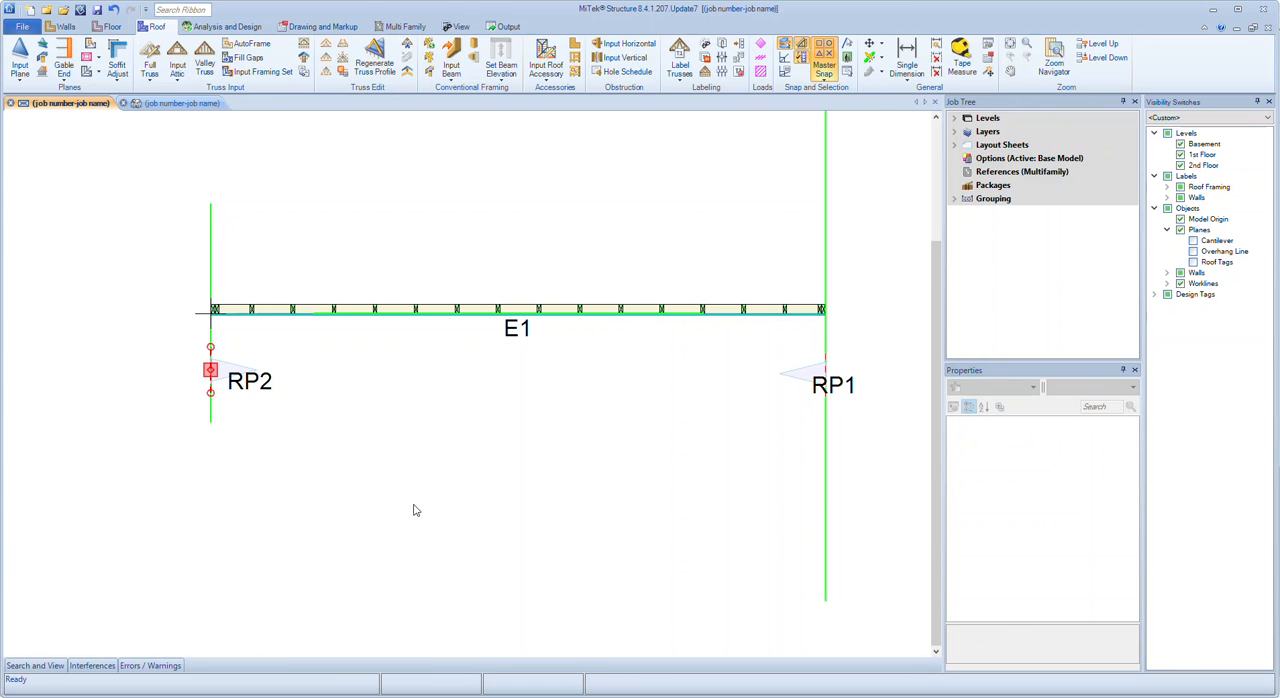
left_click(179, 103)
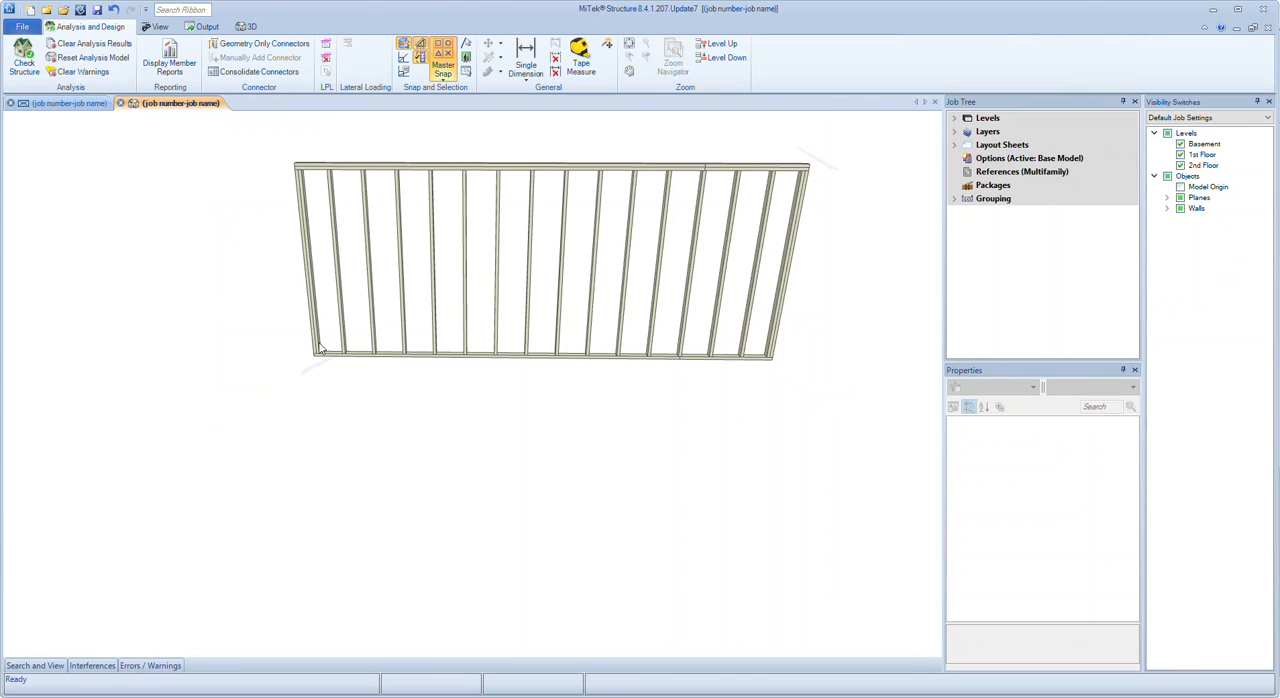
middle_click_drag(357, 477, 363, 443)
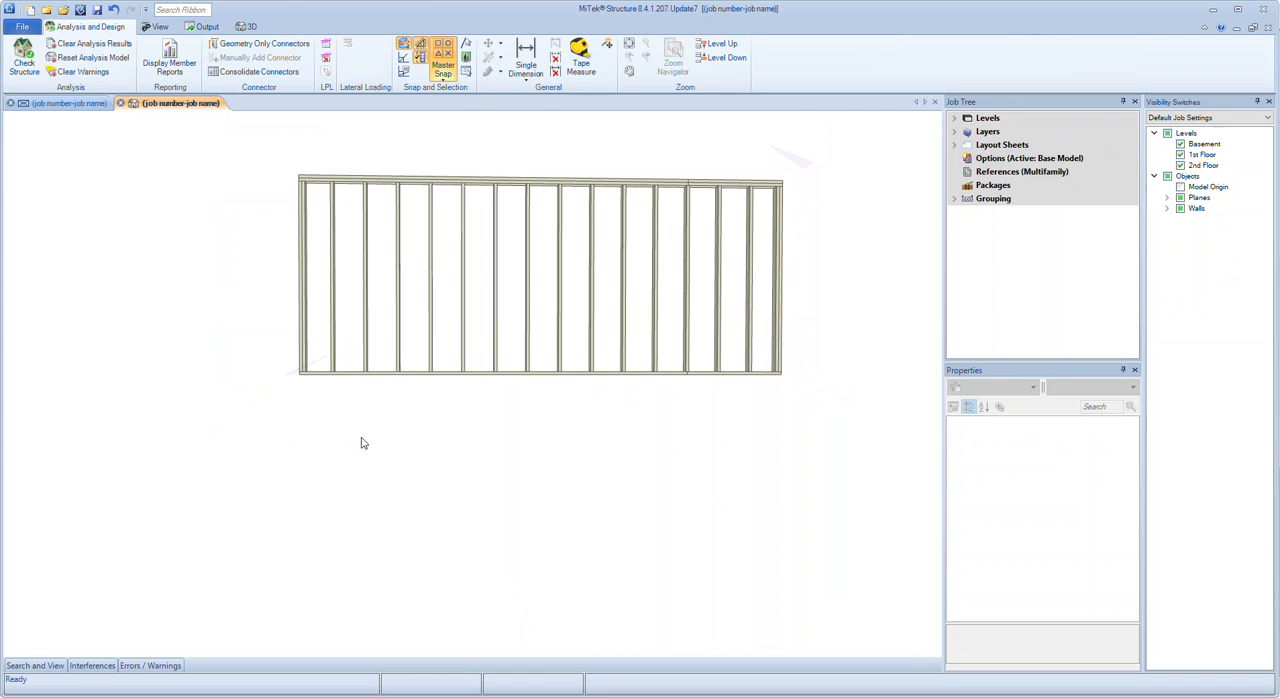
Set the pitch of roof plane RP2, at the wall's base, to 1/12
left_click(316, 366)
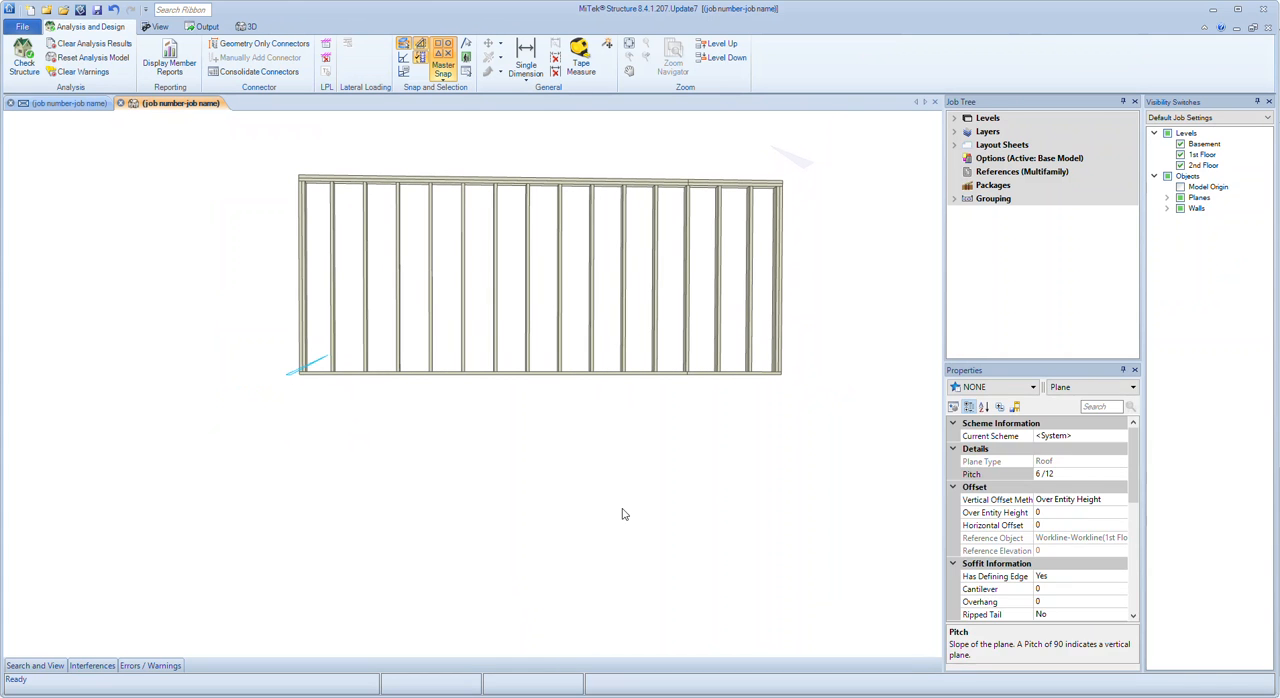
left_click(1014, 476)
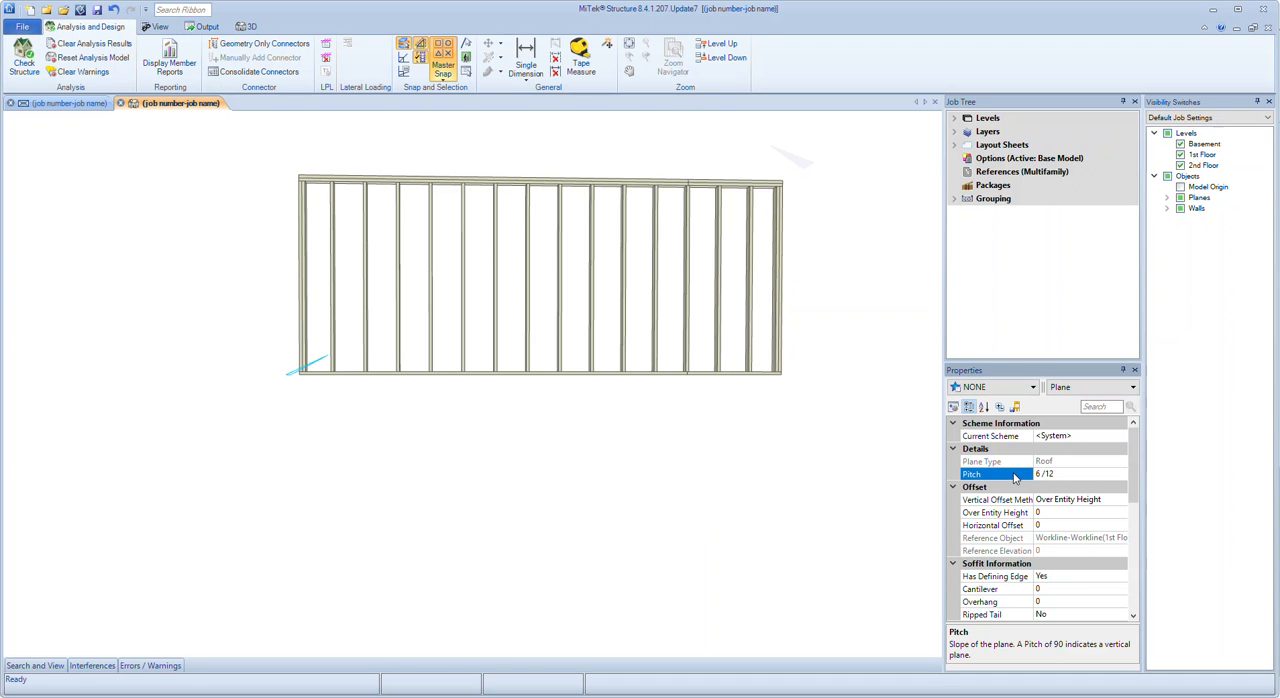
left_click(1060, 474)
type("3")
key("Return")
key("Return")
type("1")
key("Return")
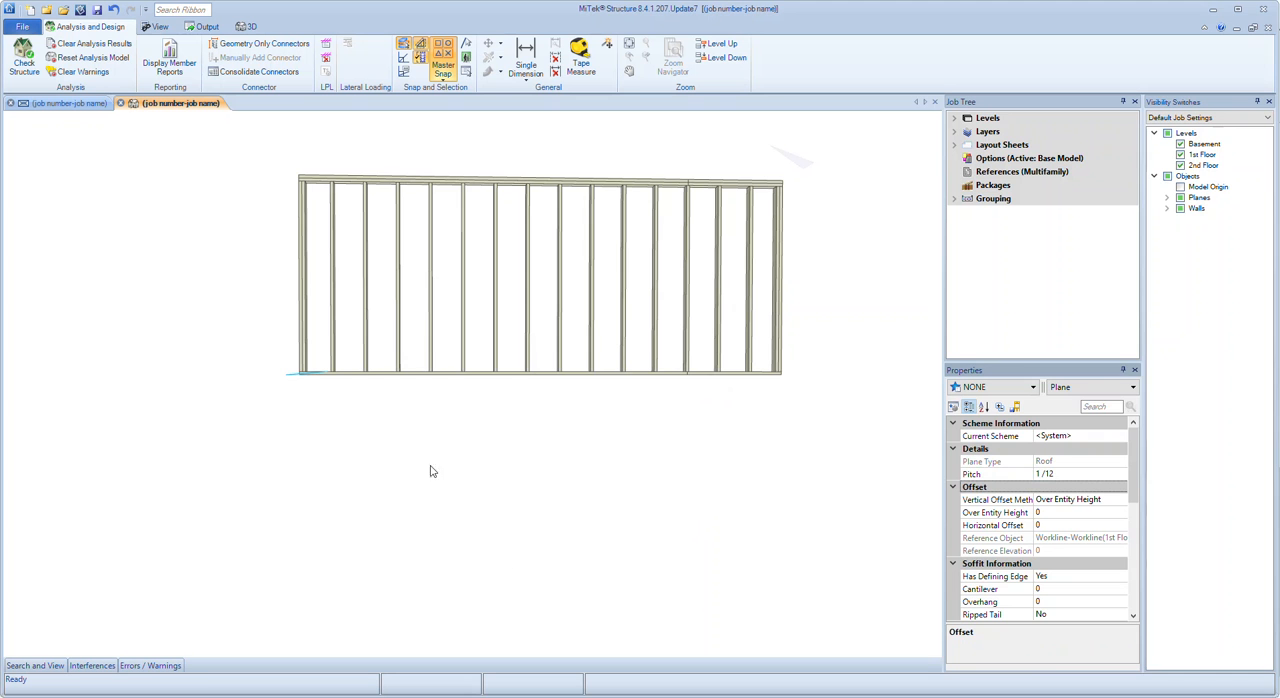
In the plan view, manually rake the bottom of wall E1 to RP2, with Rake to set to Roof Plane
left_click(62, 103)
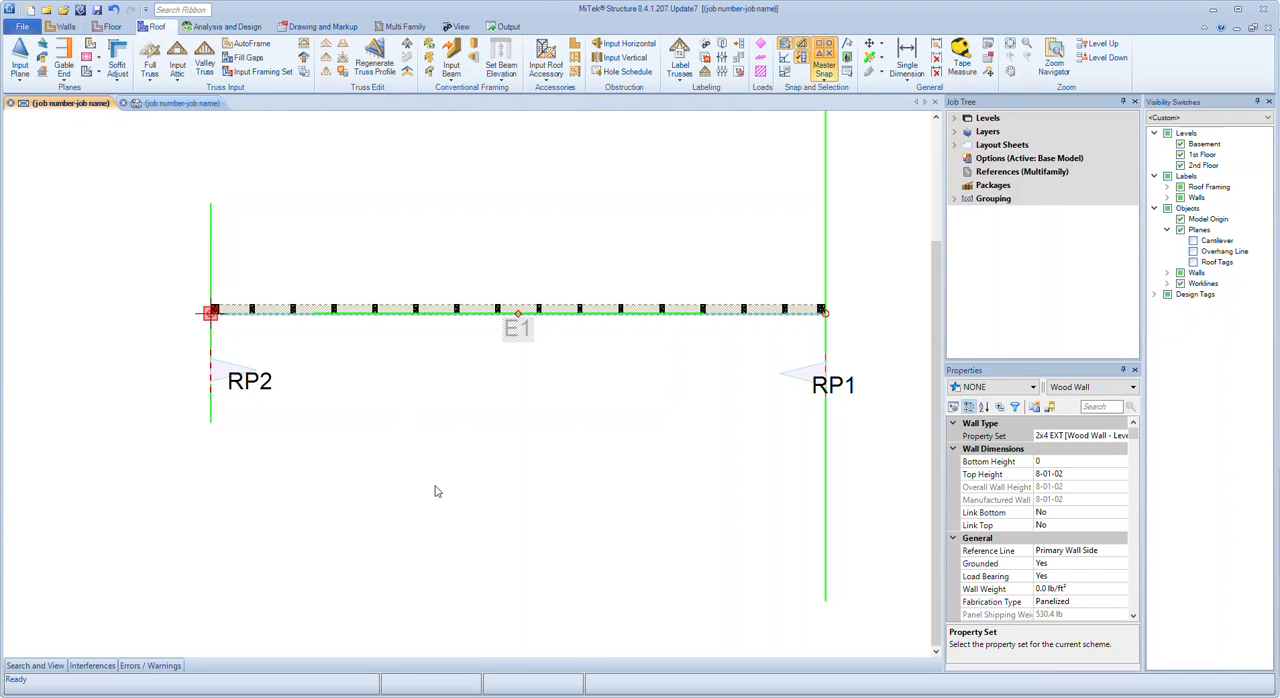
right_click(386, 343)
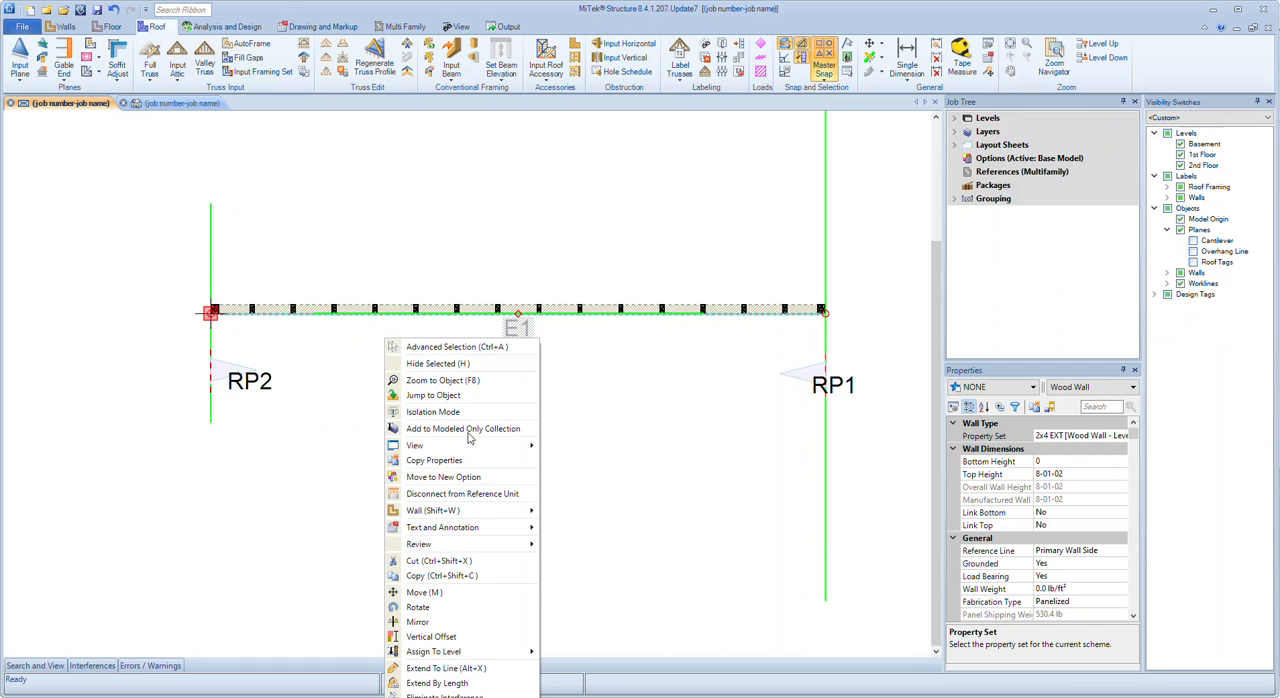
mouse_move(490, 514)
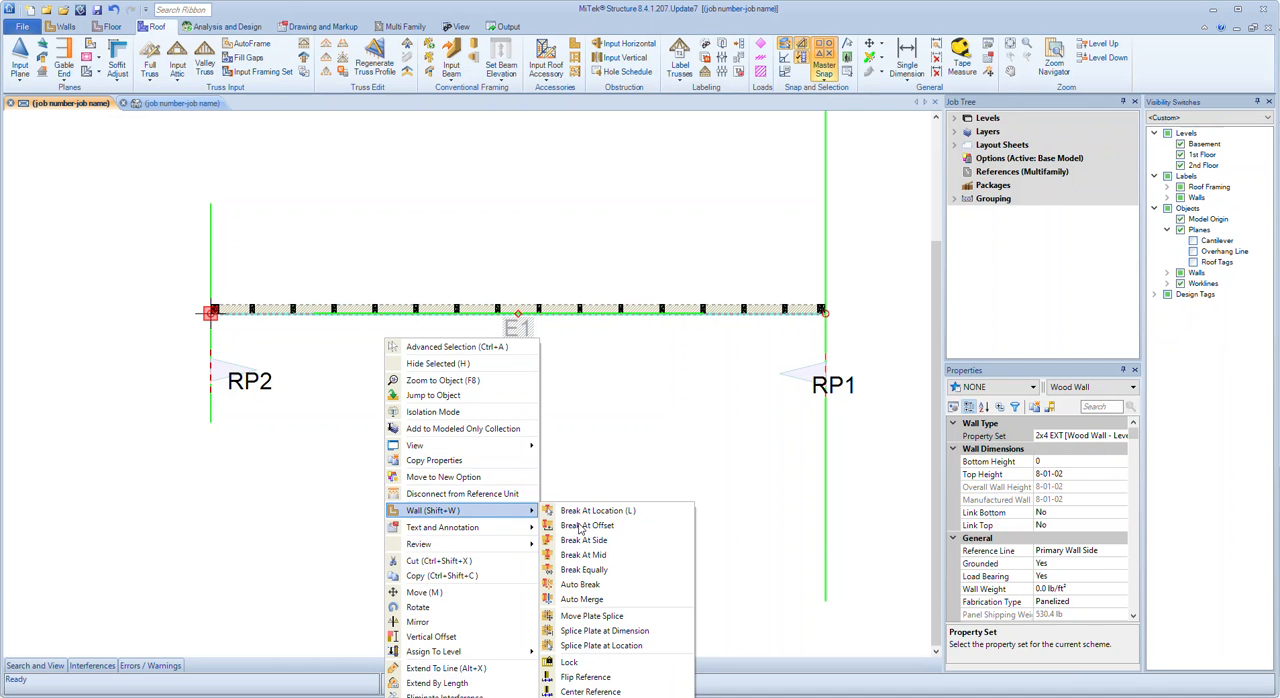
scroll(617, 600, "down", 6)
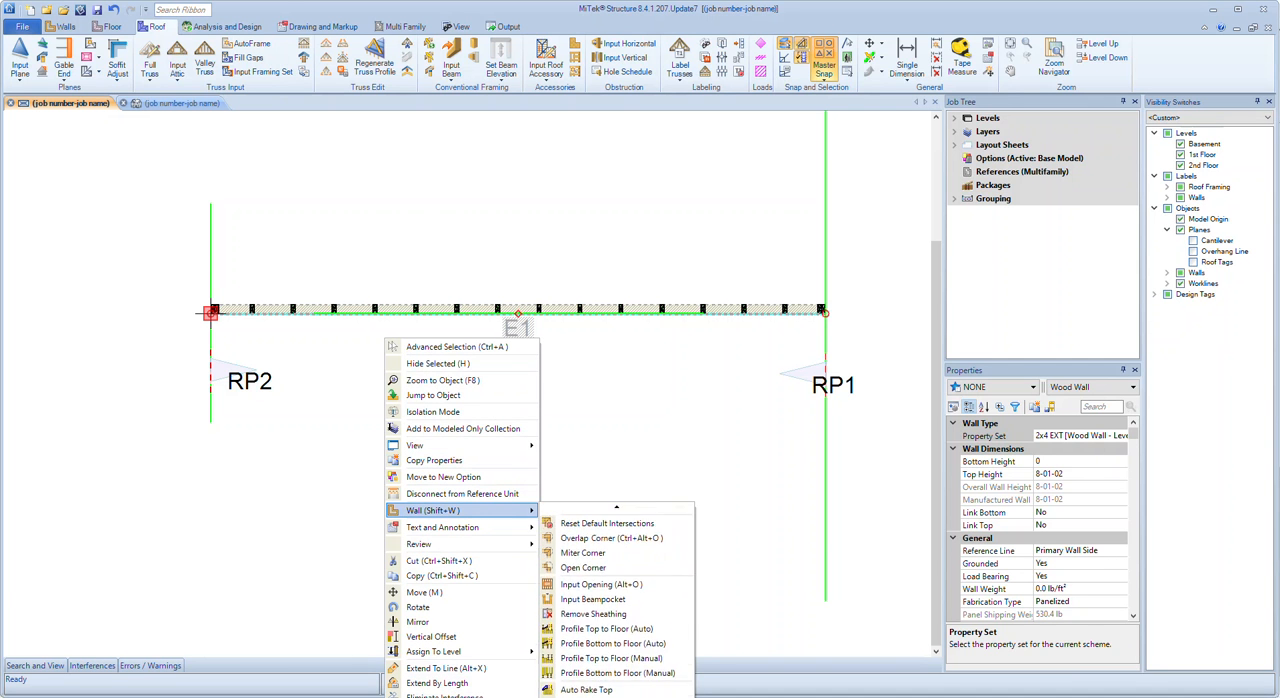
scroll(603, 648, "down", 2)
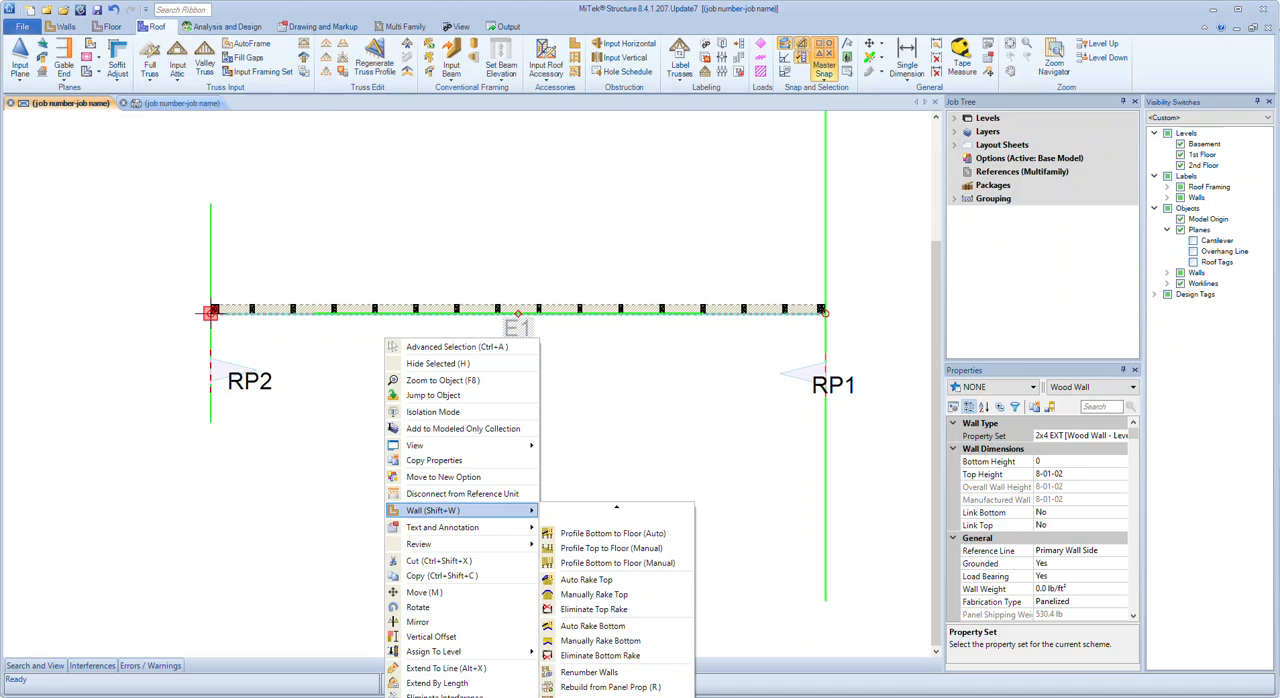
left_click(603, 648)
left_click(235, 372)
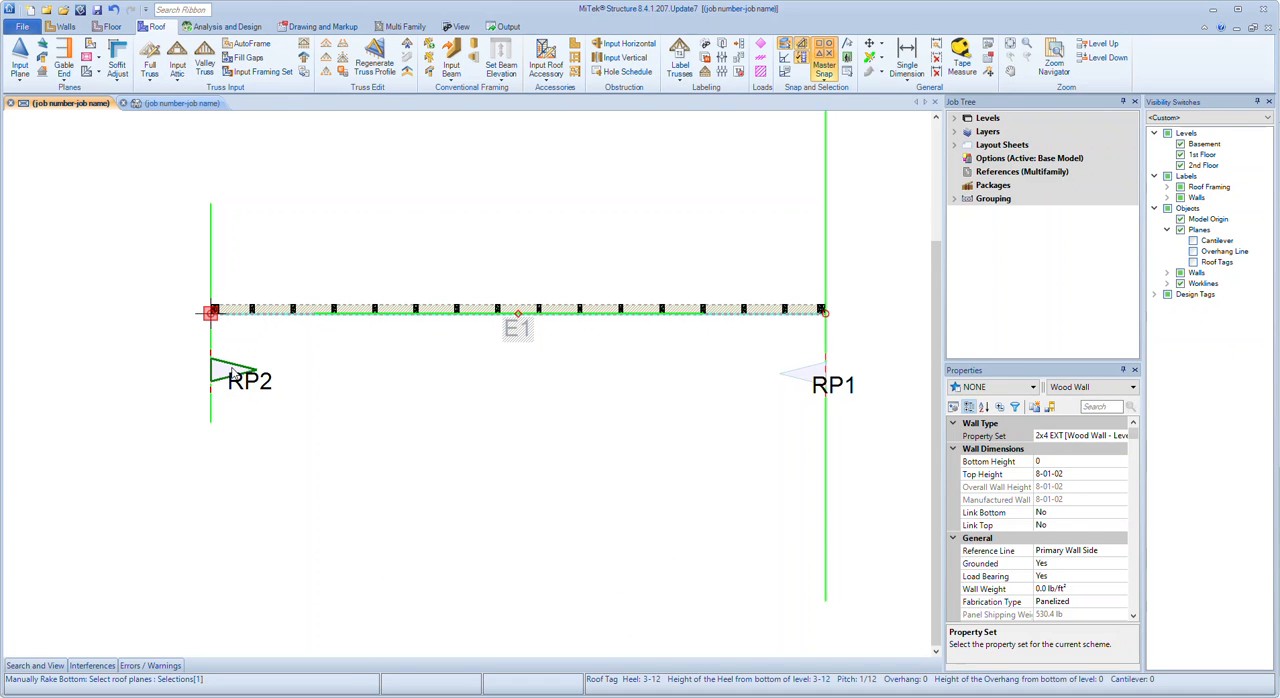
right_click(450, 477)
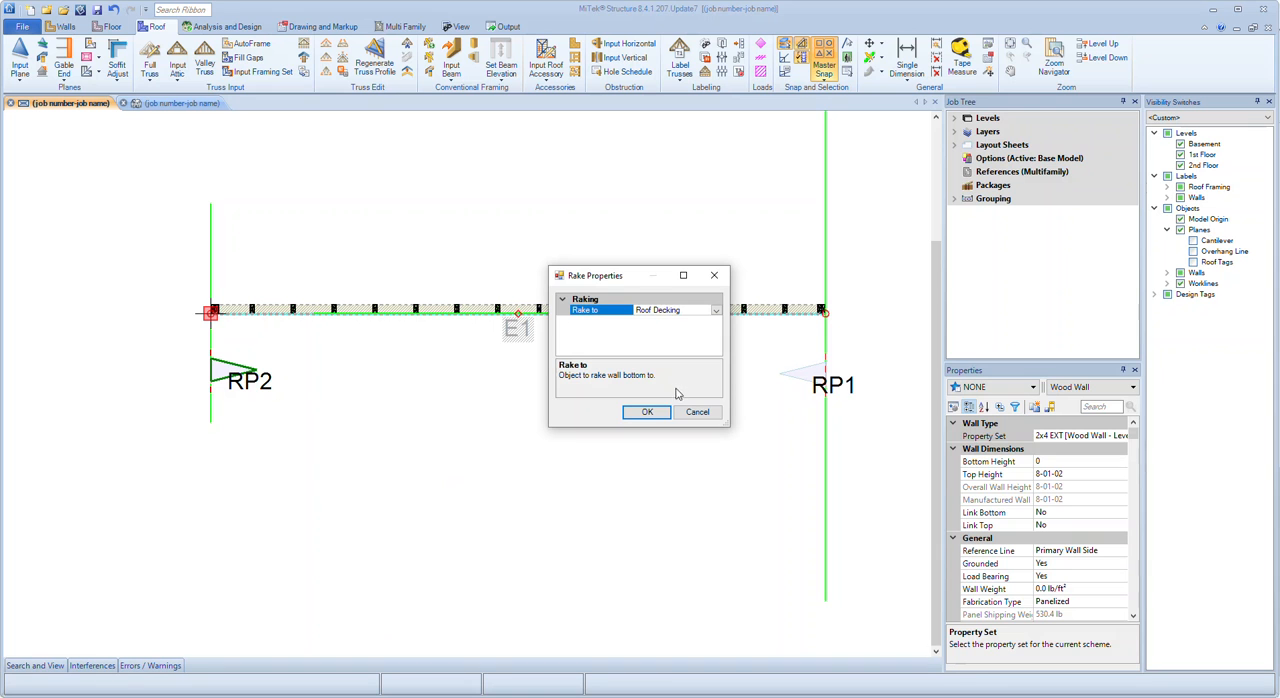
left_click(716, 311)
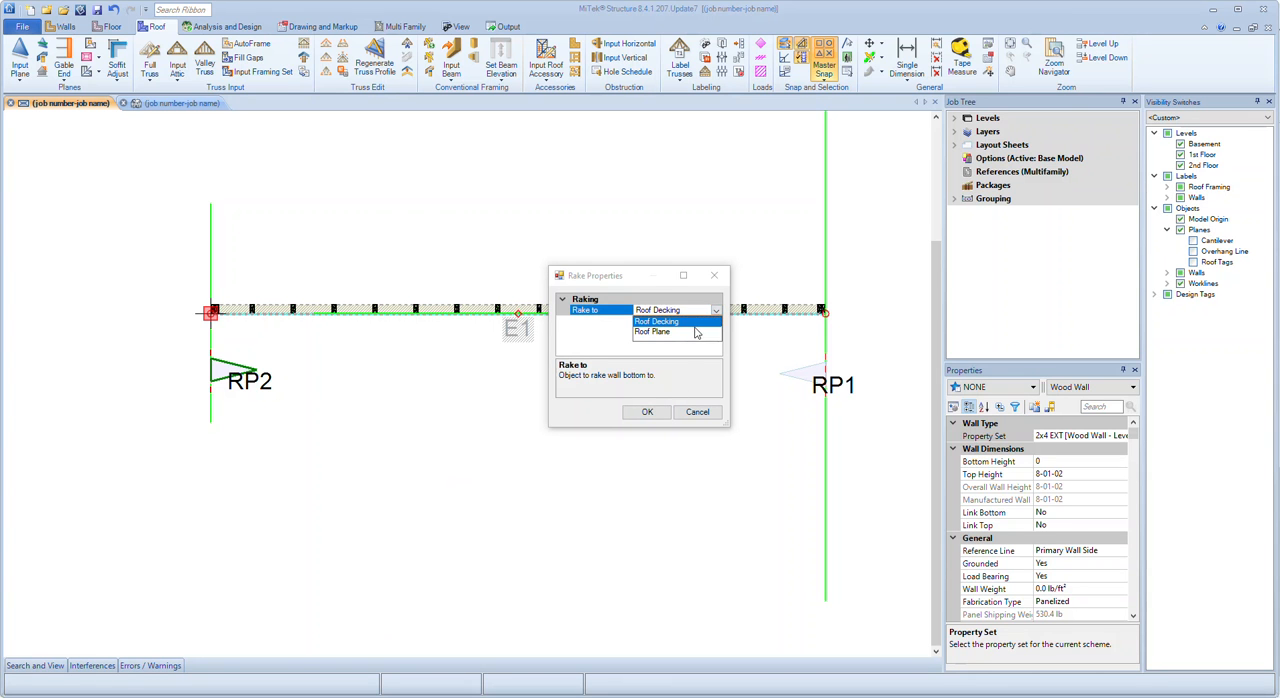
left_click(695, 331)
left_click(650, 412)
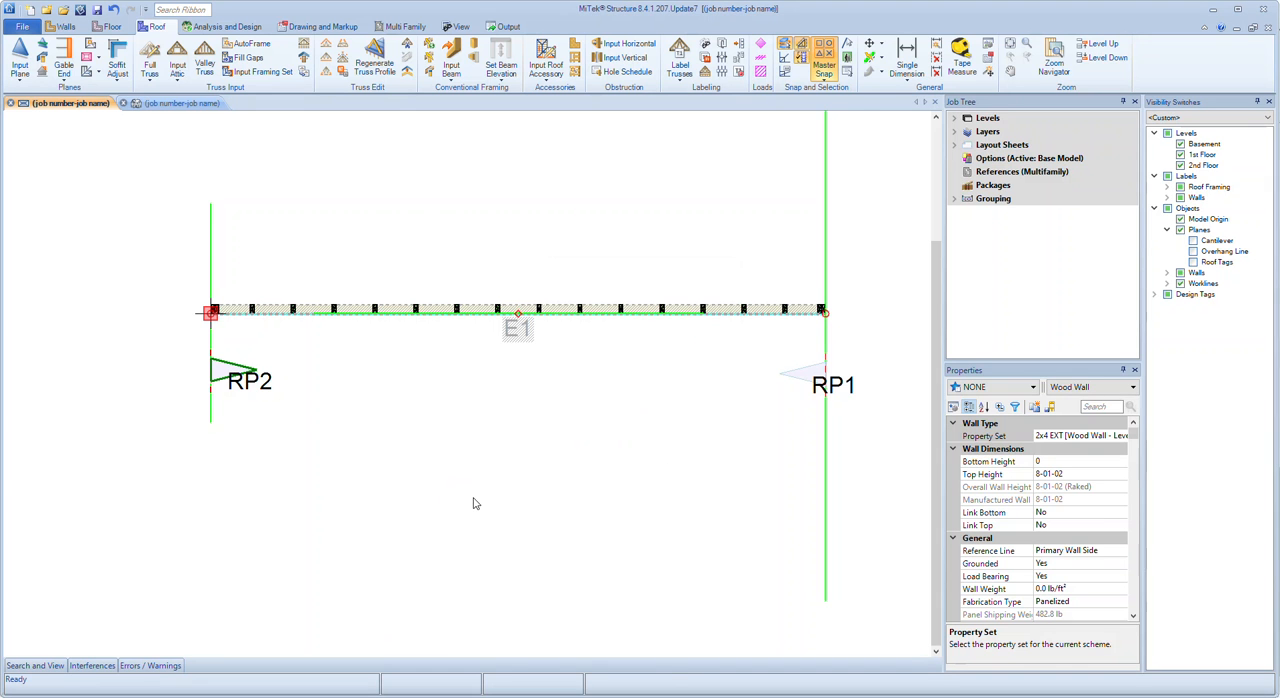
In the 3D view, set the pitch of the roof plane at the wall's base to 2/12
key("ctrl+Tab")
middle_click_drag(457, 415, 458, 477)
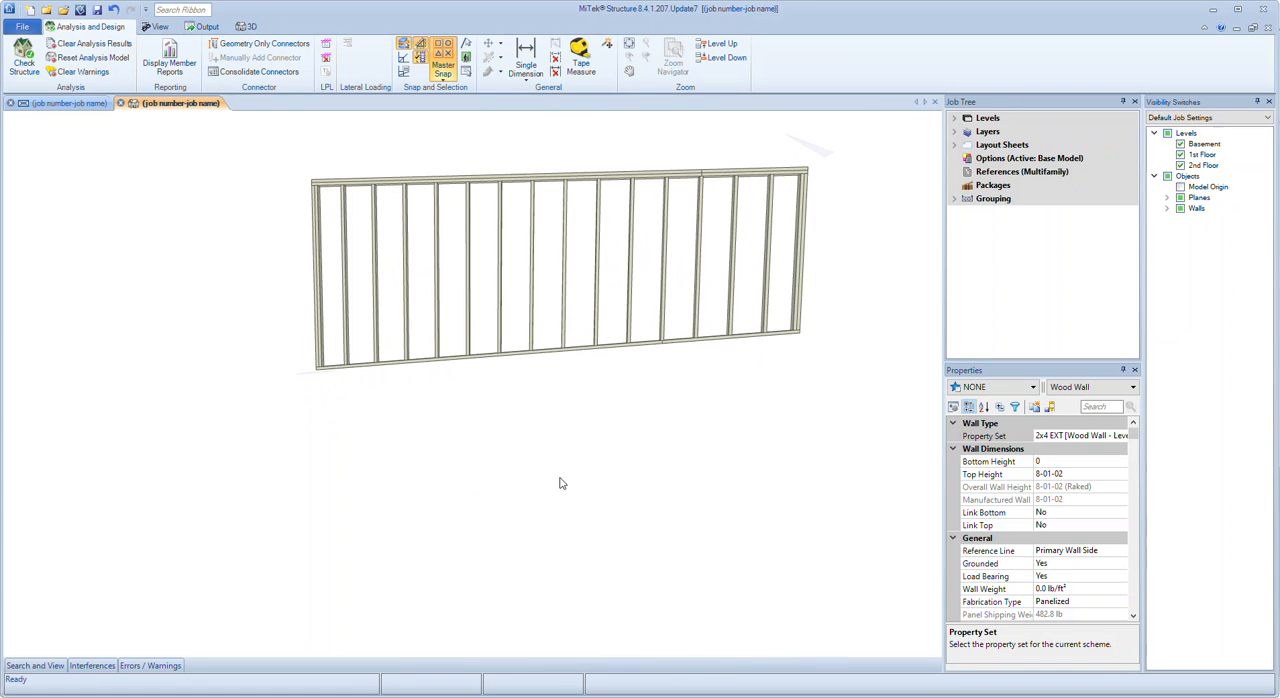
middle_click_drag(580, 426, 558, 320)
left_click(325, 418)
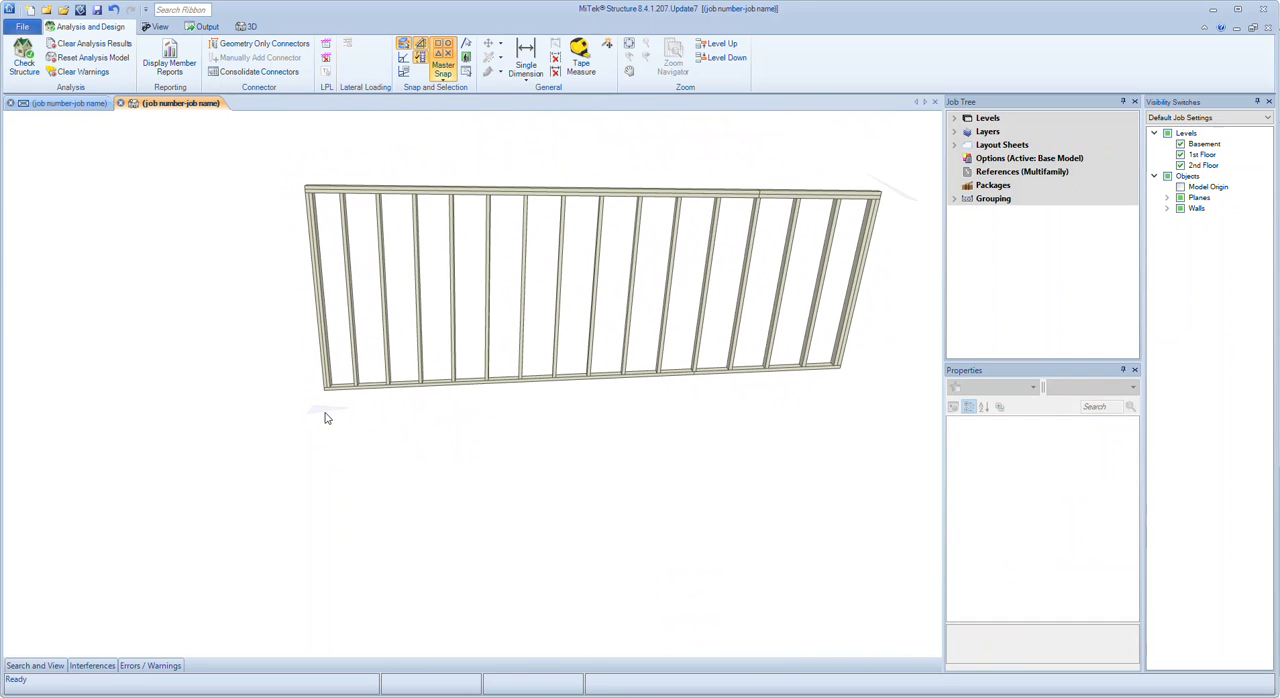
left_click(324, 411)
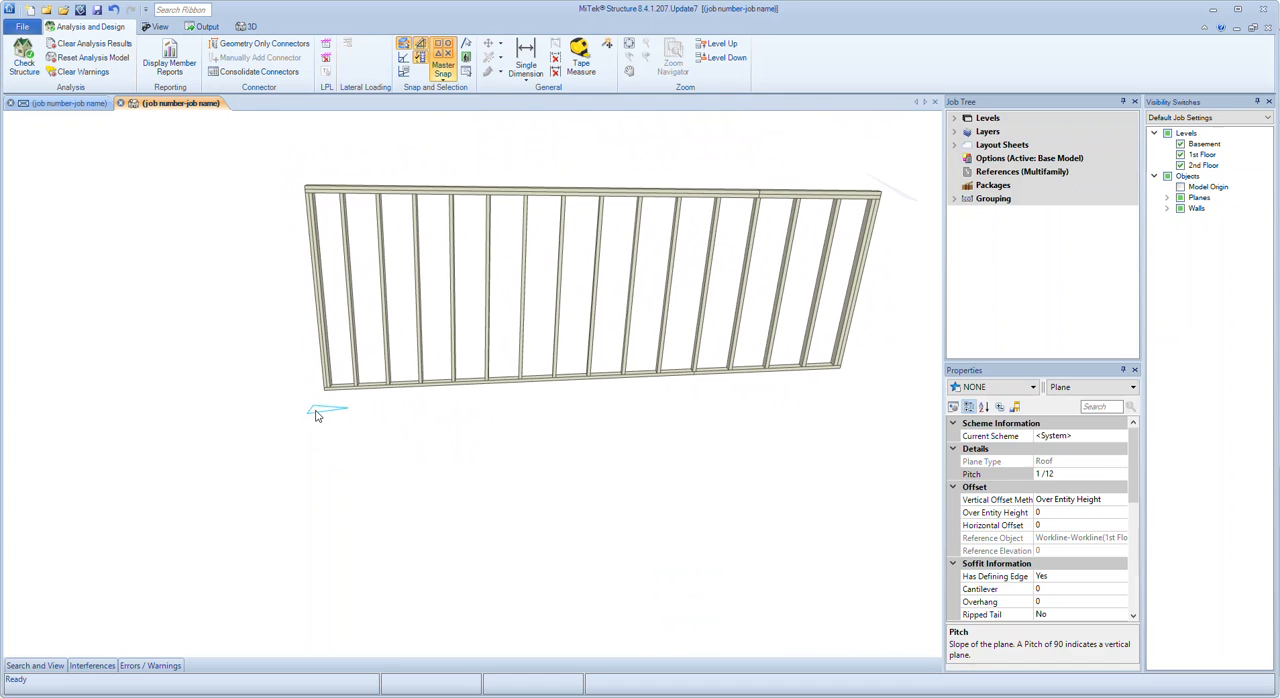
left_click(1024, 474)
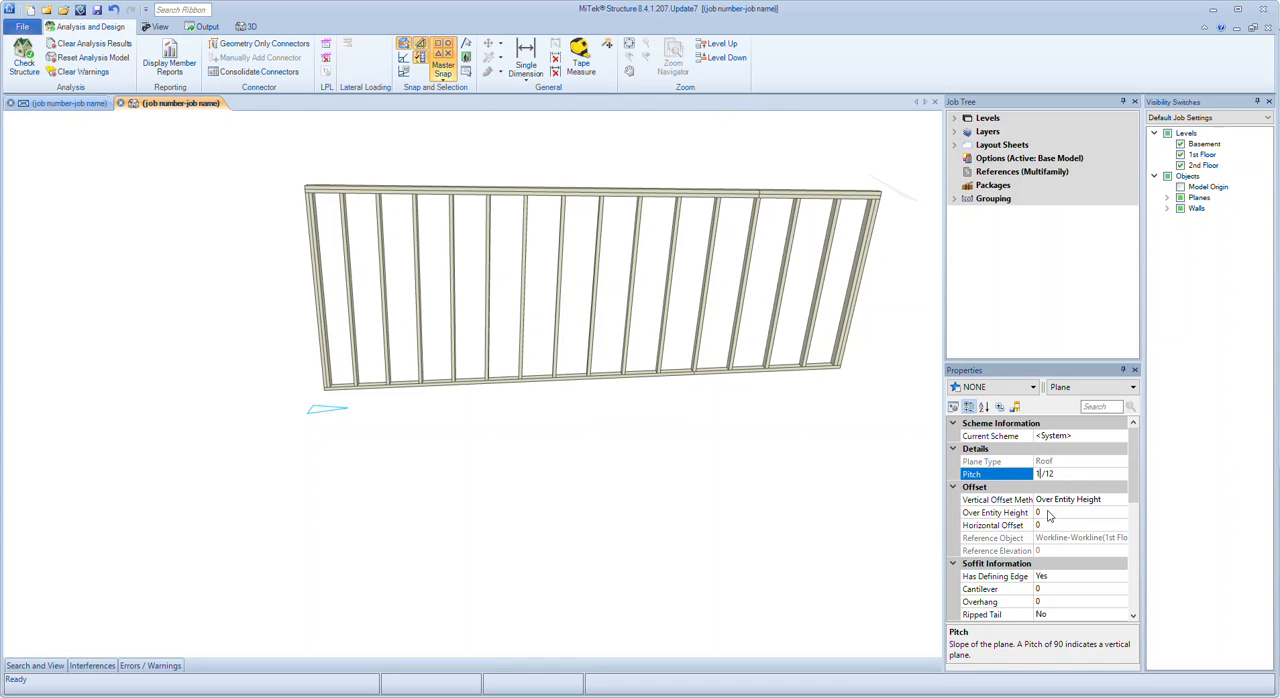
type("2")
key("Tab")
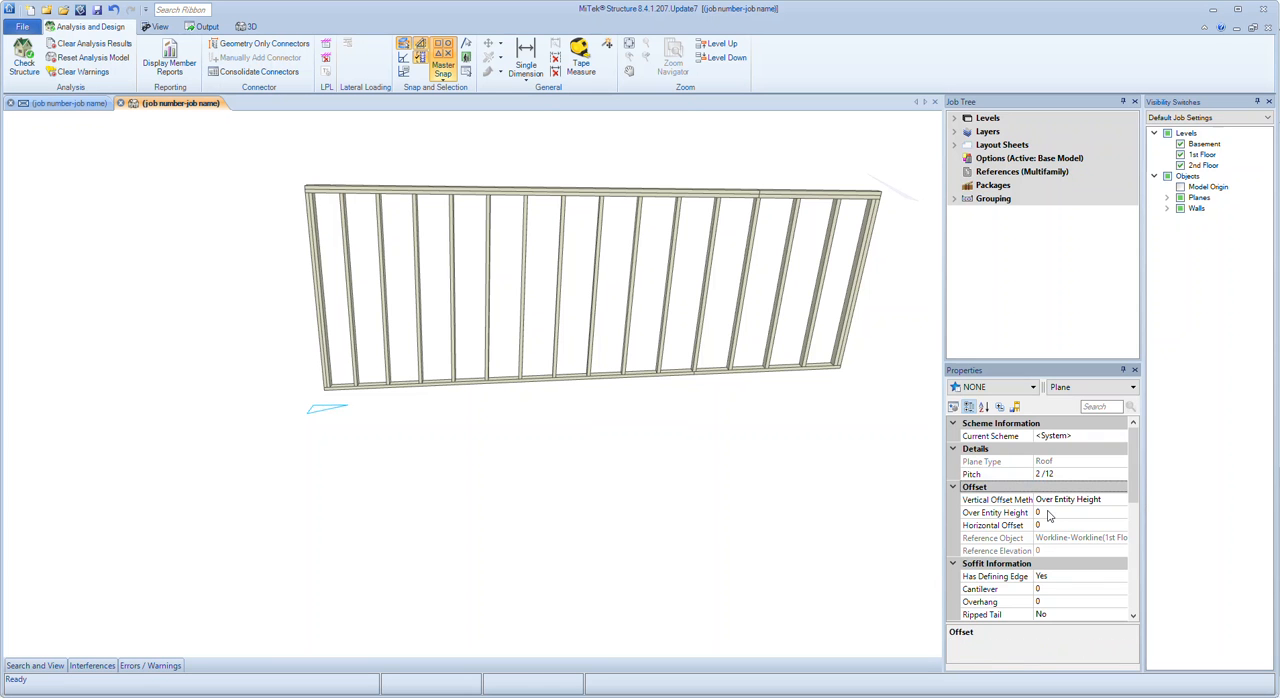
left_click(628, 592)
Examine wall E1 in the 3D and plan views to see whether its bottom rake follows the changed roof plane pitch
middle_click_drag(524, 404, 617, 466)
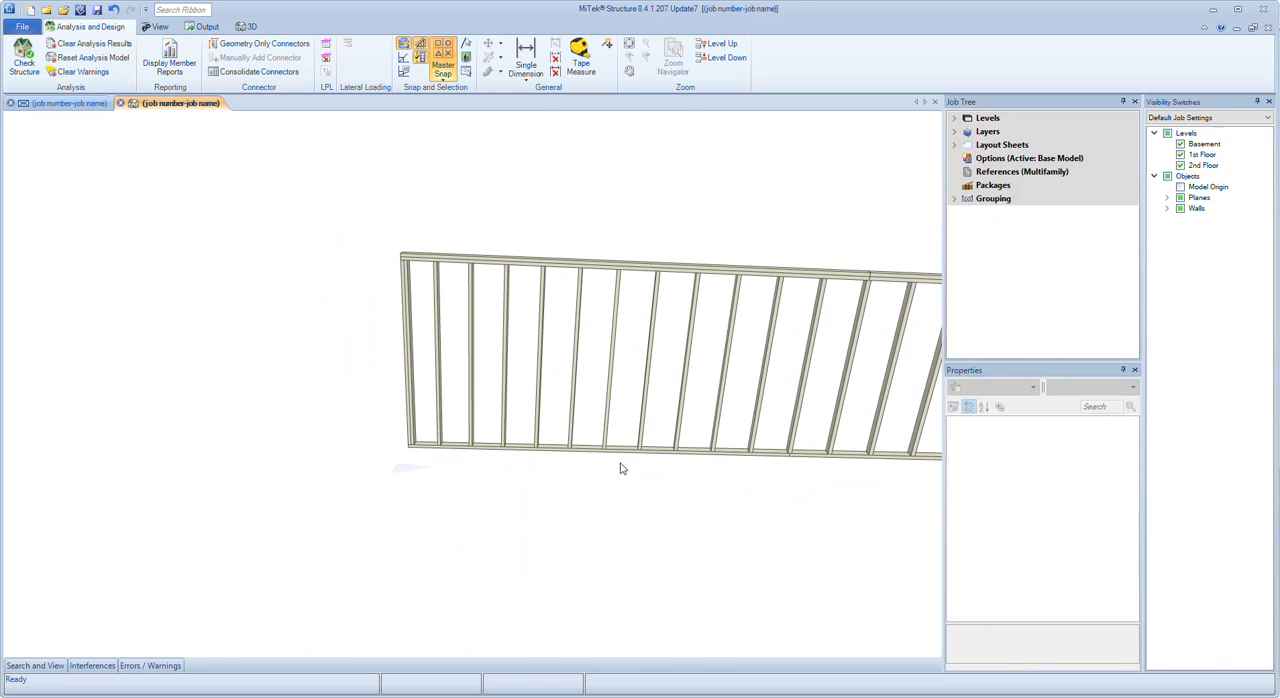
left_click(653, 266)
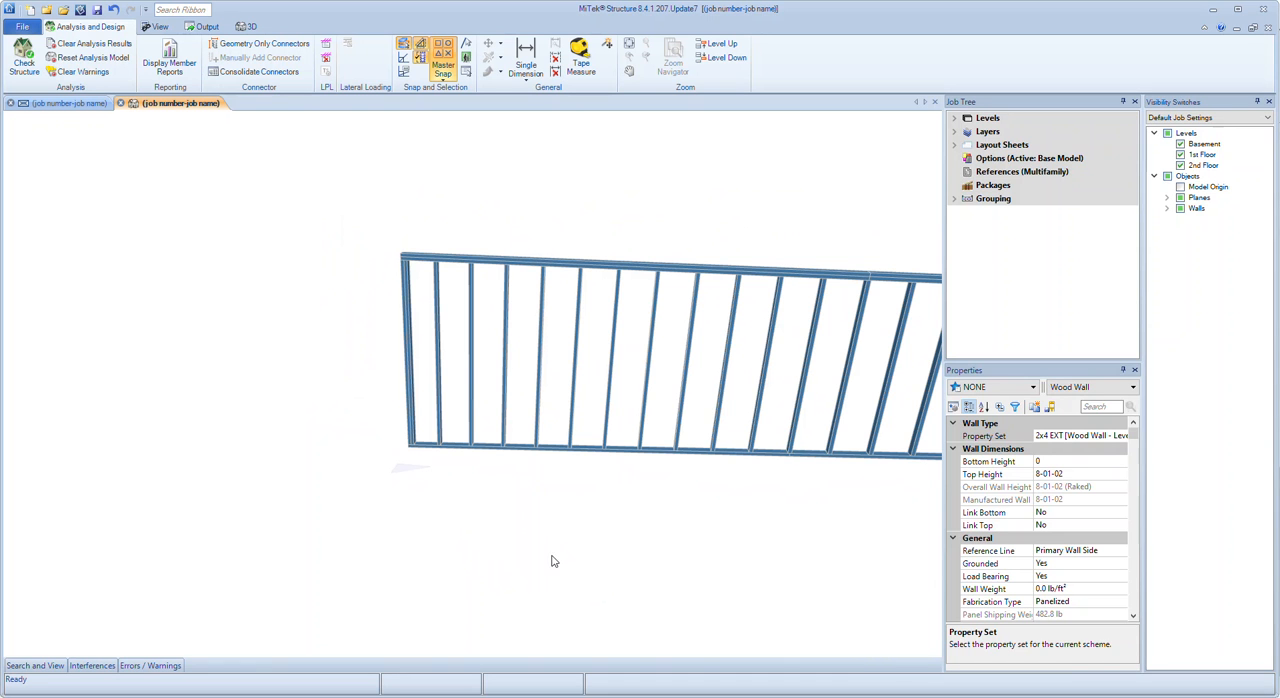
scroll(497, 474, "down", 2)
left_click(669, 598)
left_click(70, 103)
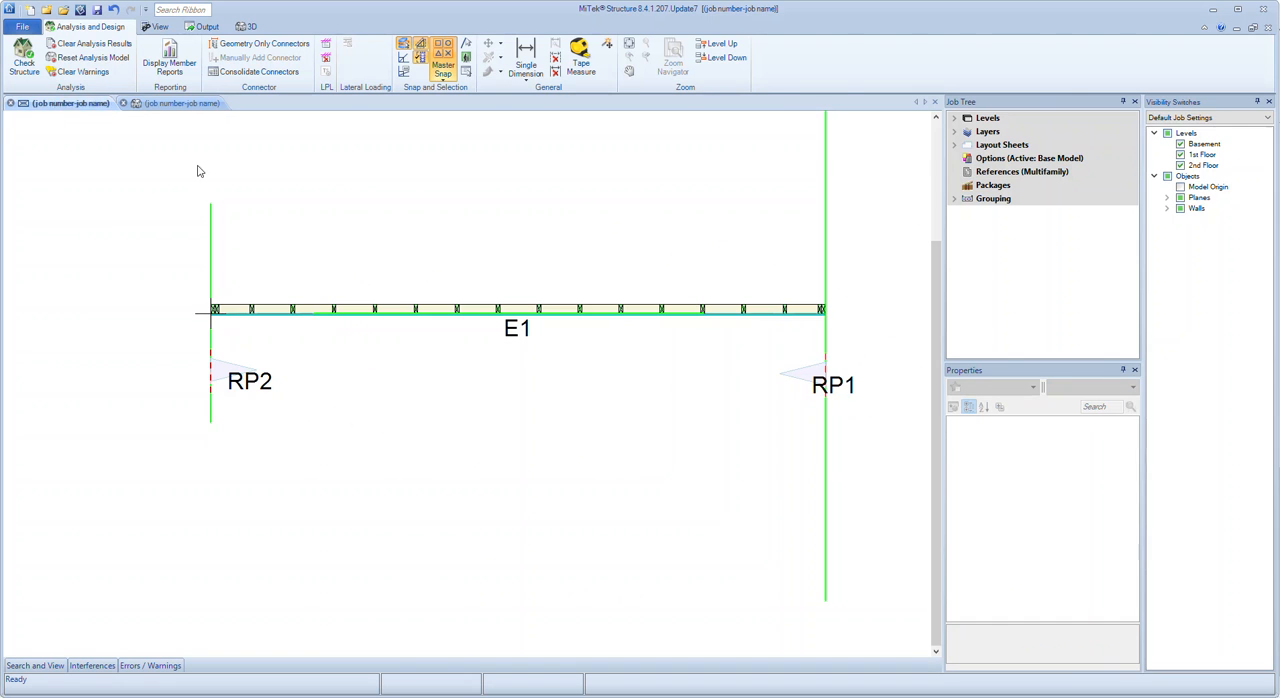
left_click(519, 311)
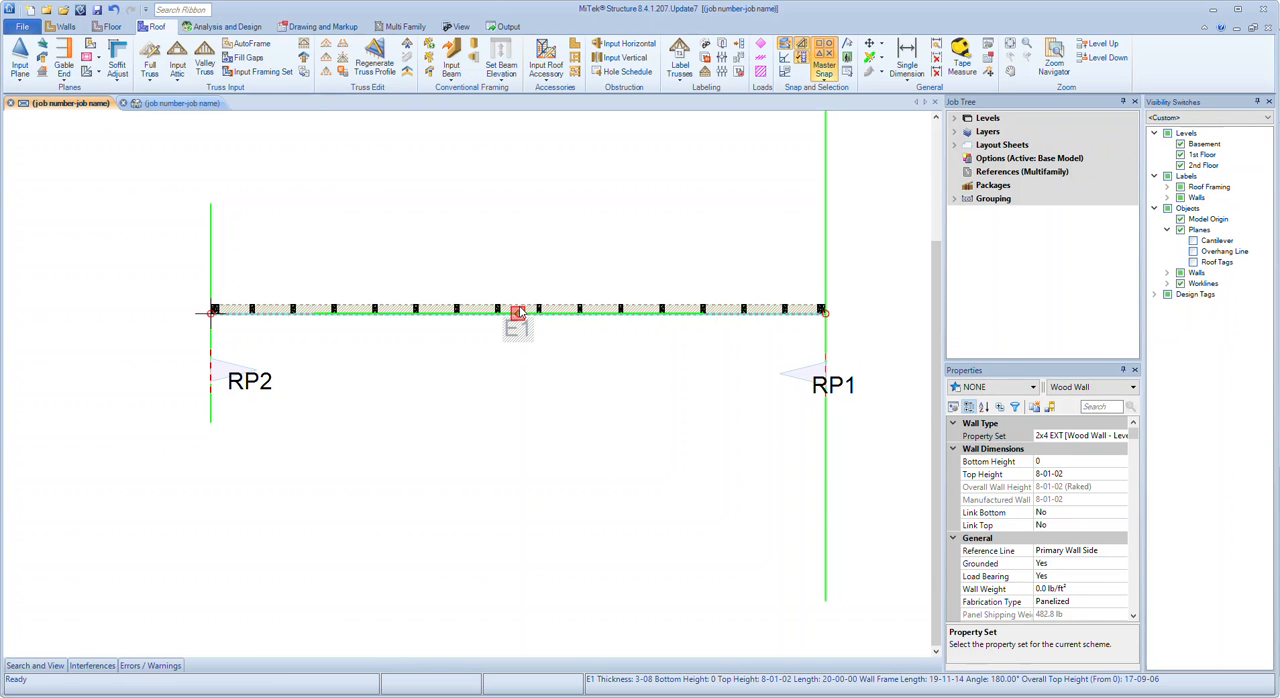
left_click(698, 380)
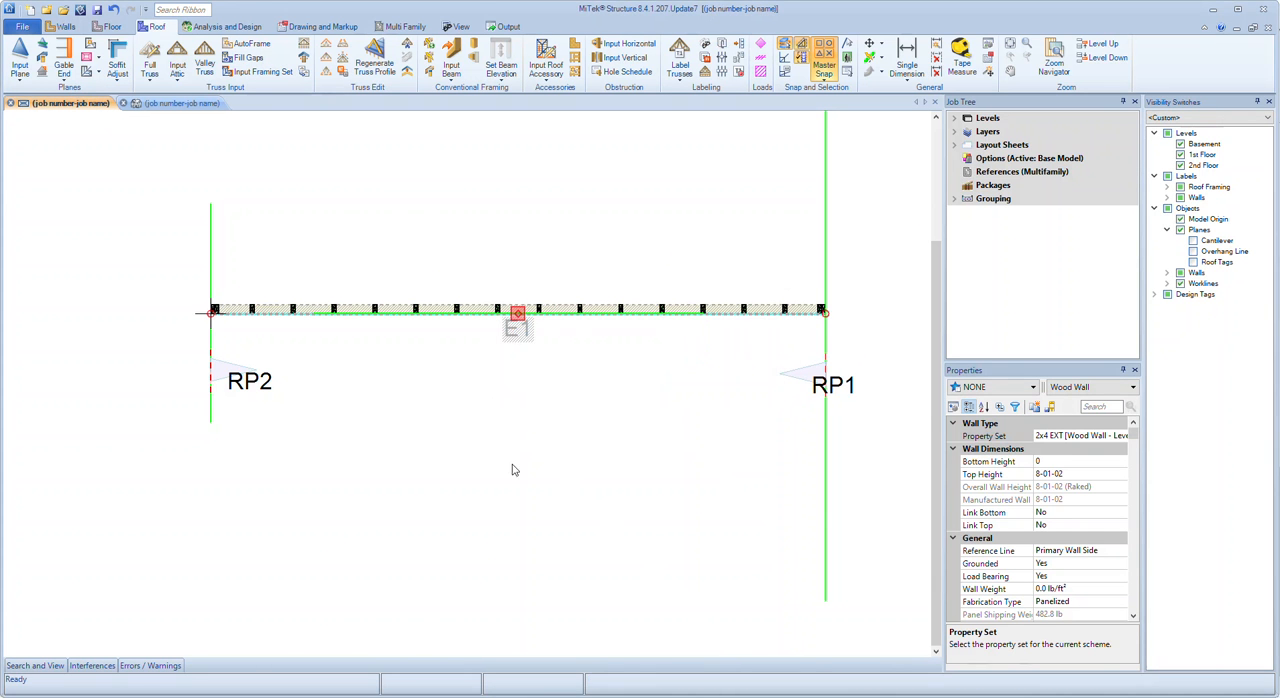
key("ctrl+Tab")
middle_click_drag(638, 603, 666, 651)
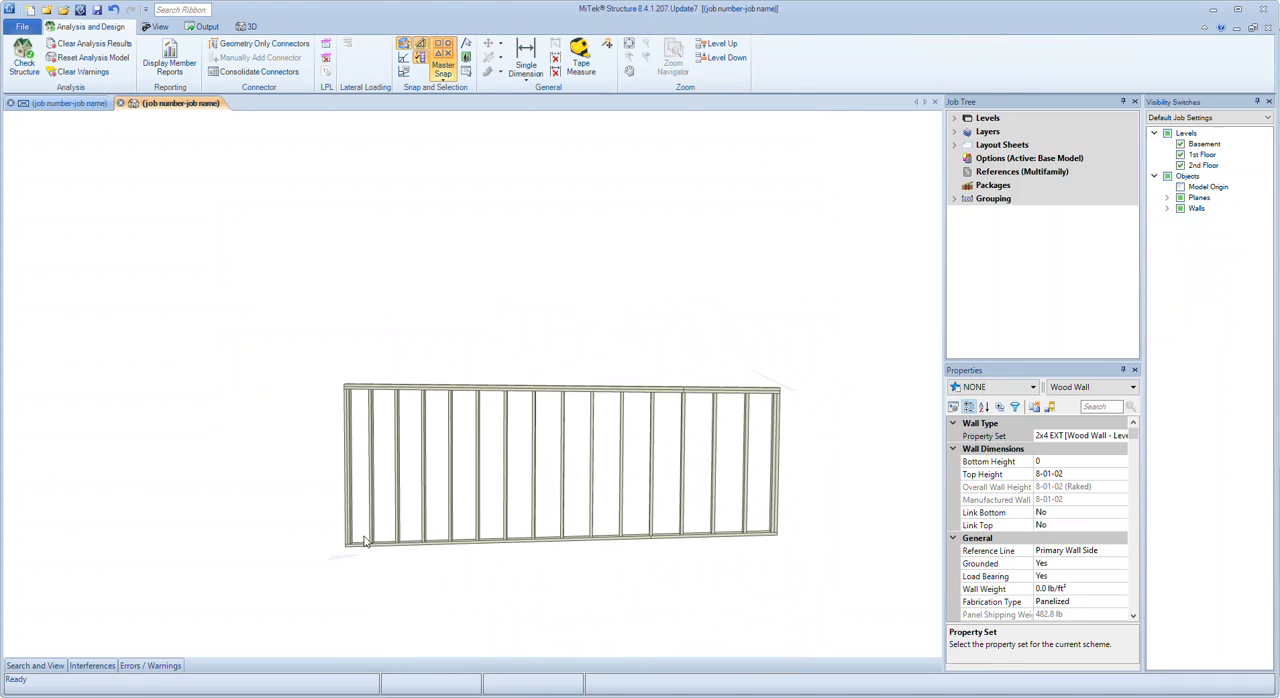
Manually rake the bottom of wall E1 to RP2 again with Rake to set to Roof Plane, and check the wall in 3D
left_click(68, 104)
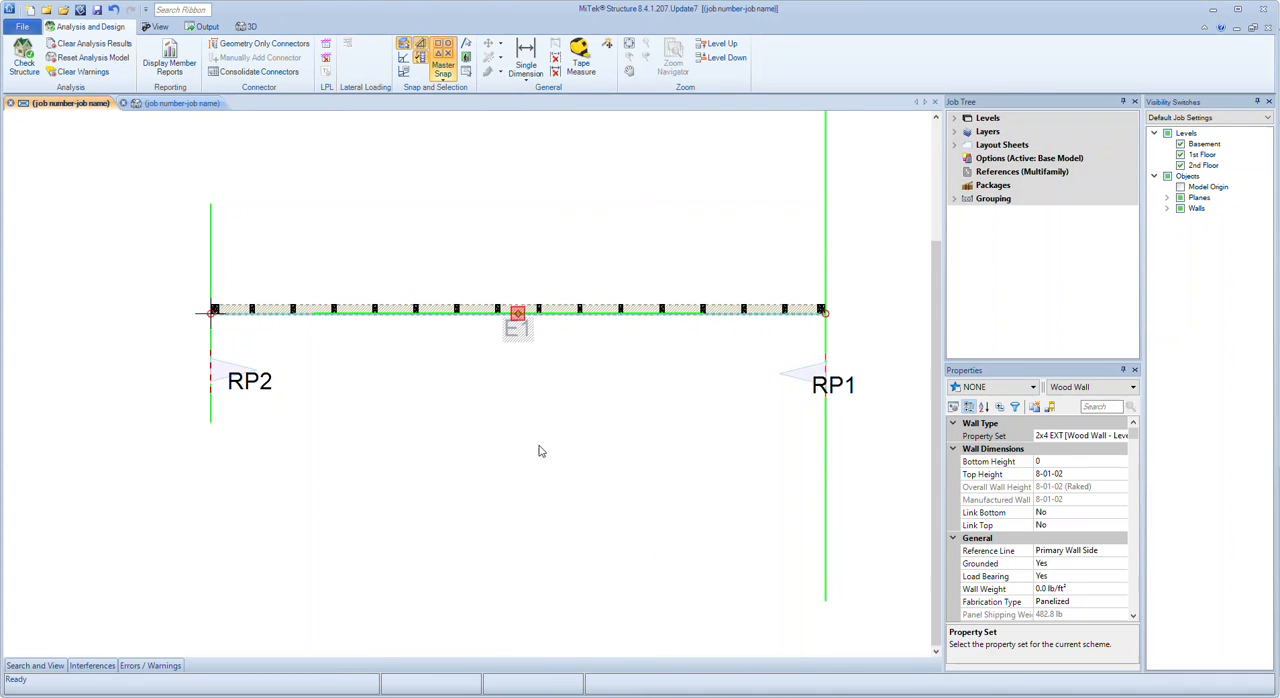
right_click(495, 325)
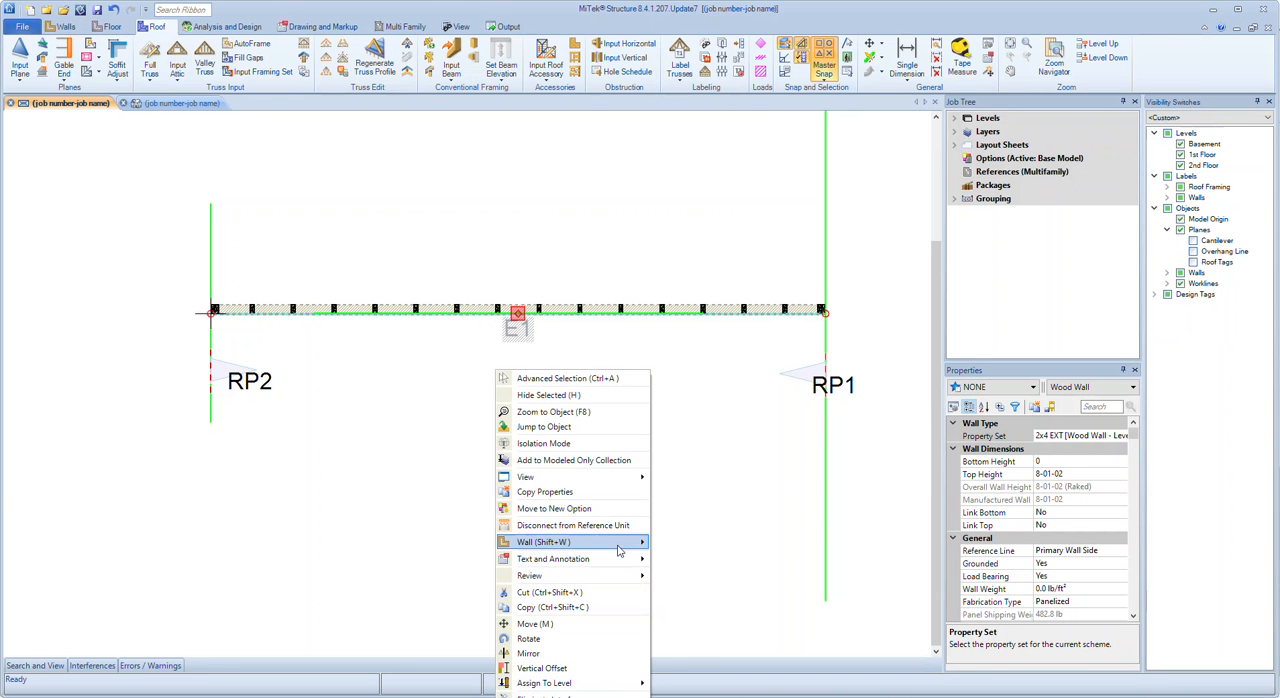
mouse_move(620, 550)
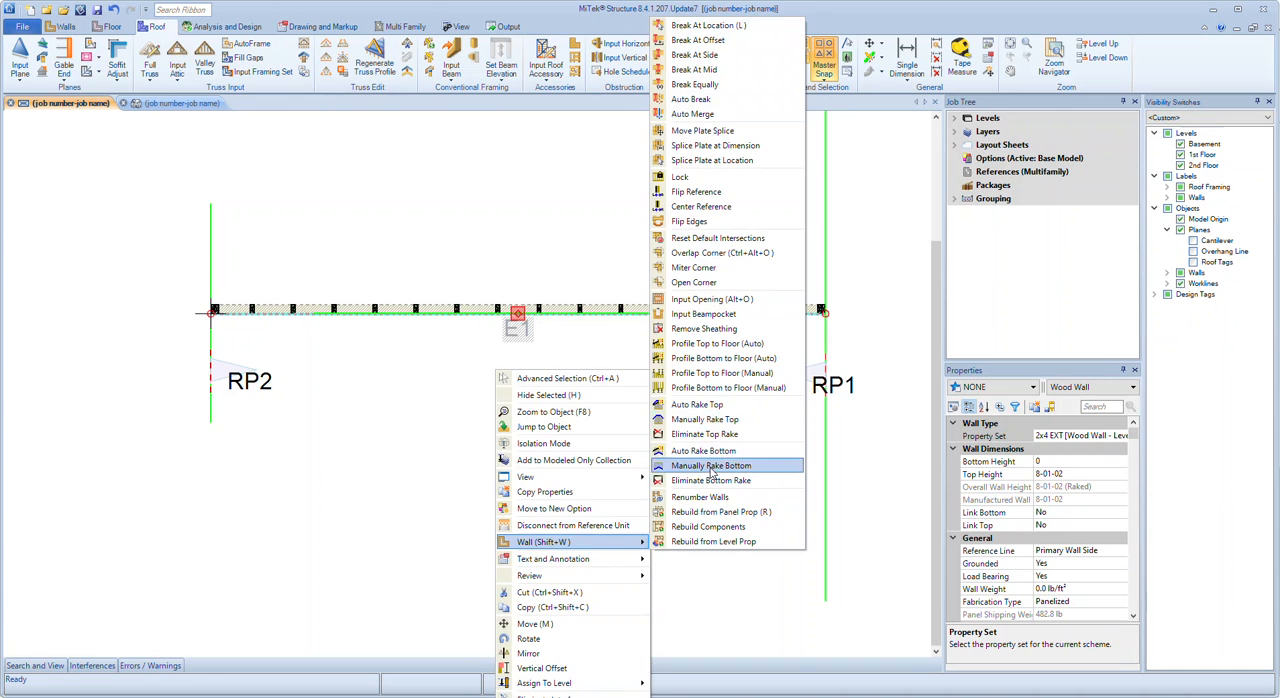
left_click(710, 466)
left_click(221, 369)
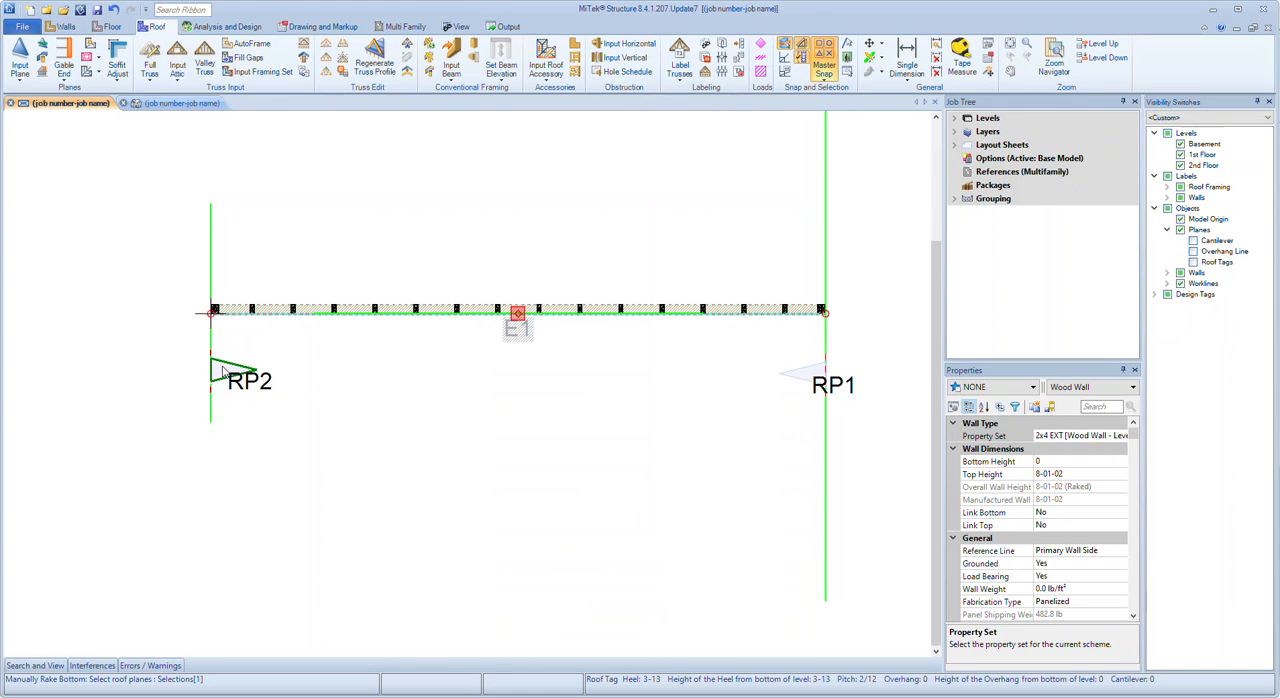
key("Return")
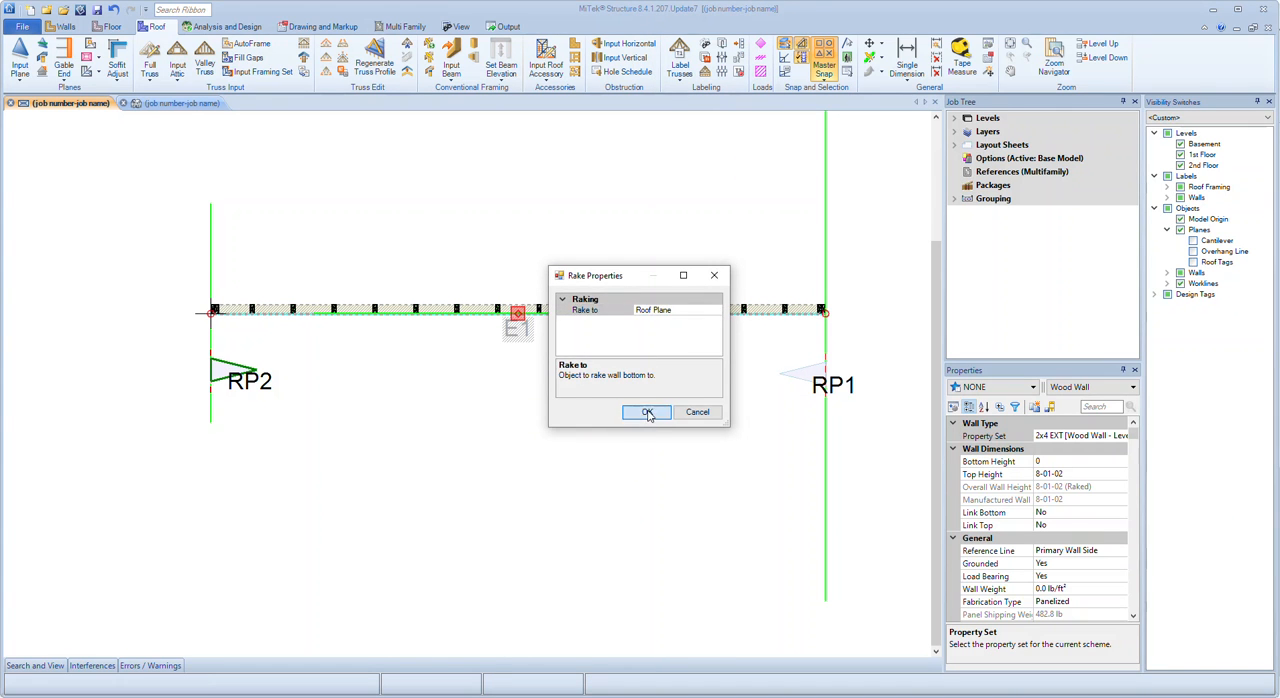
left_click(647, 414)
key("ctrl+Tab")
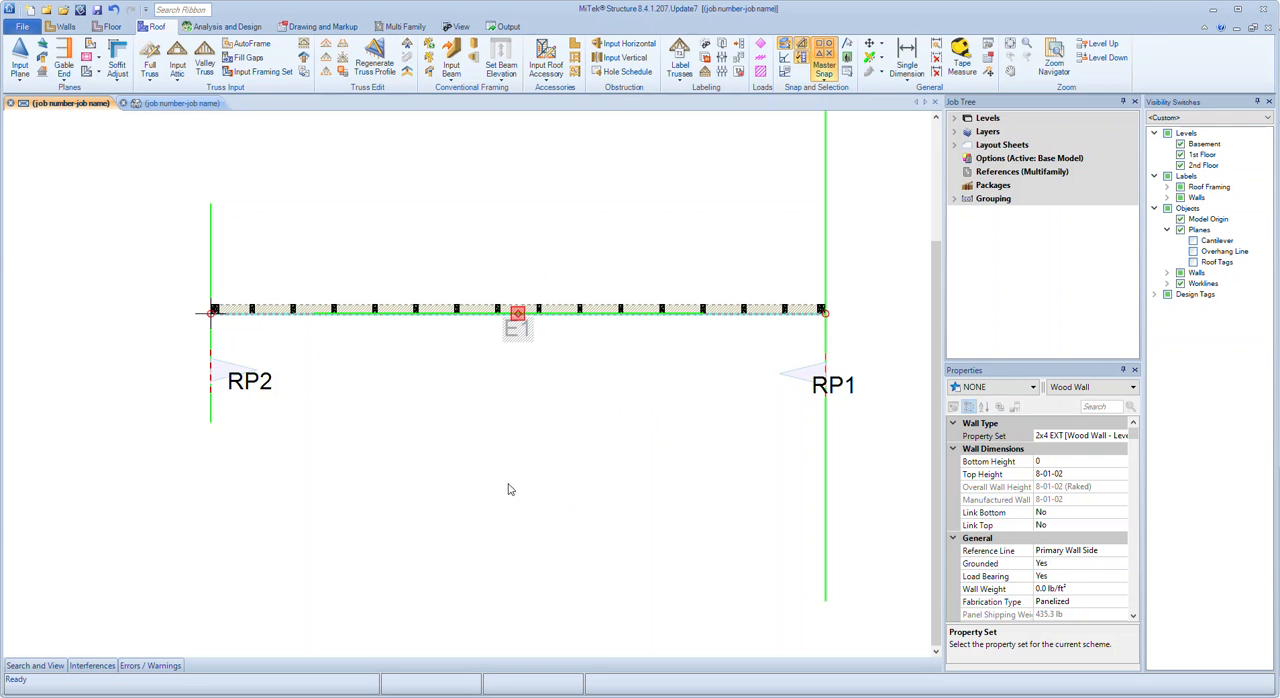
middle_click_drag(588, 348, 380, 377)
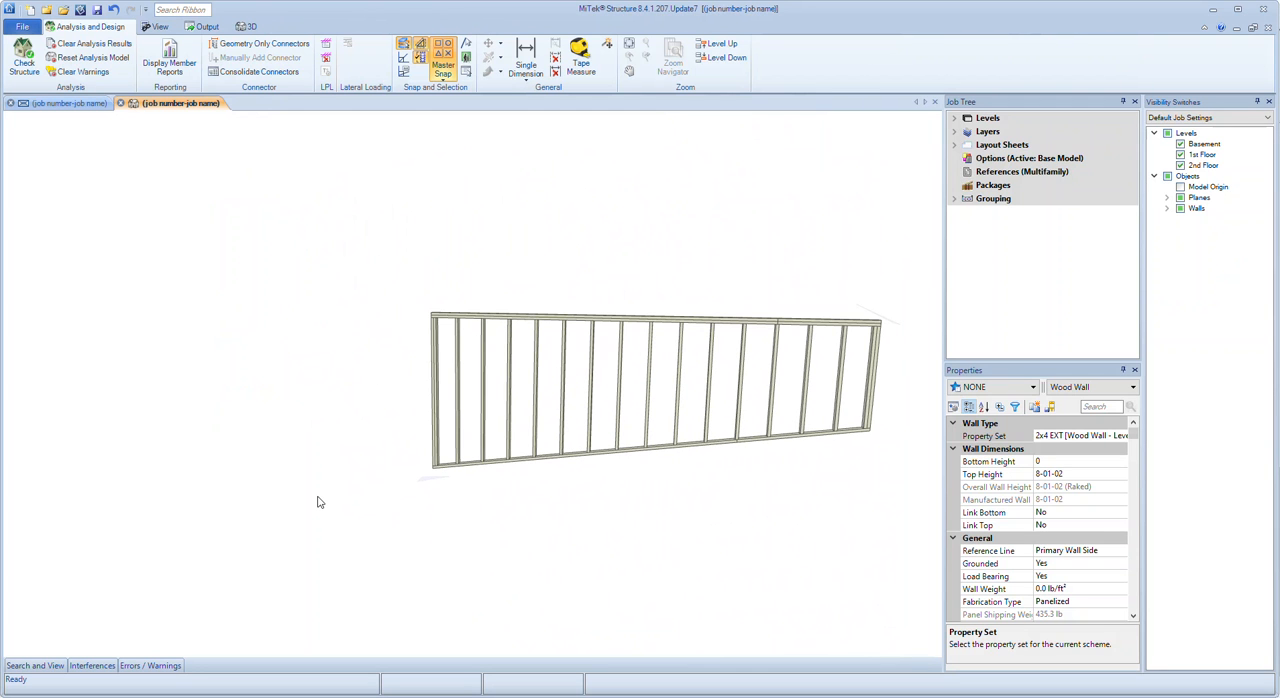